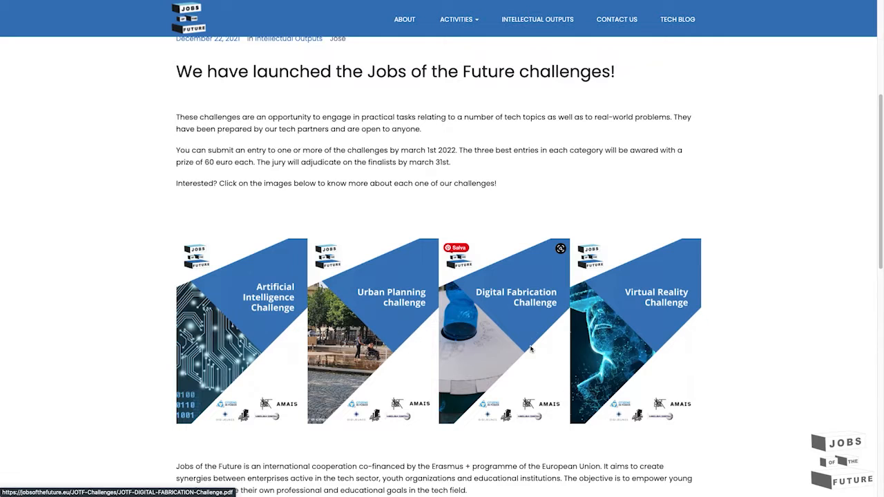
Step: Open the Digital Fabrication Challenge document and read through its waste-sorting task and example artifacts
click(531, 349)
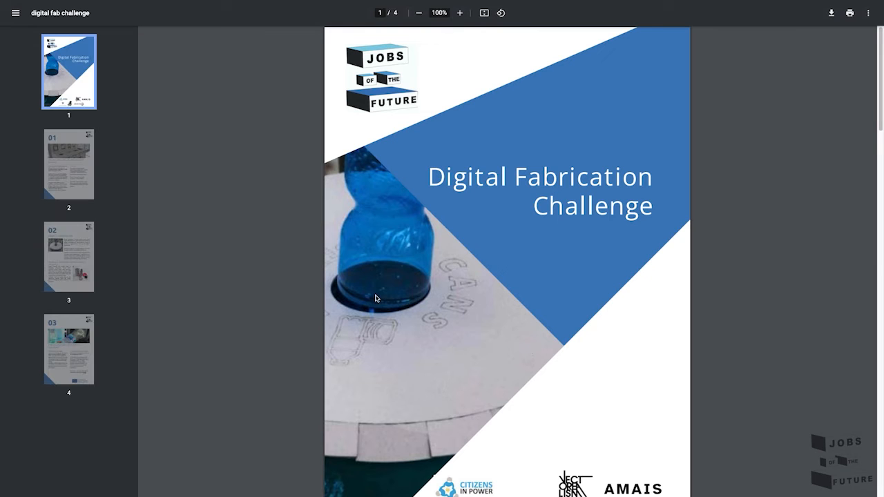
scroll(376, 298, down, 4)
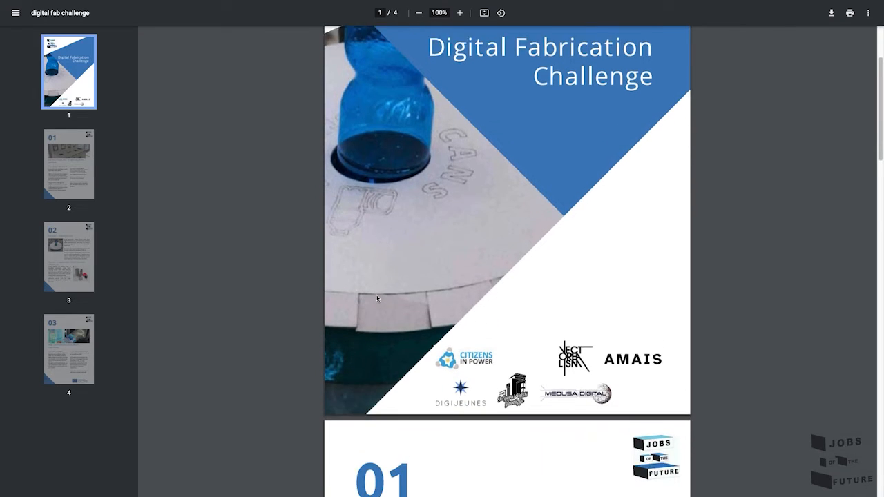
scroll(377, 298, down, 7)
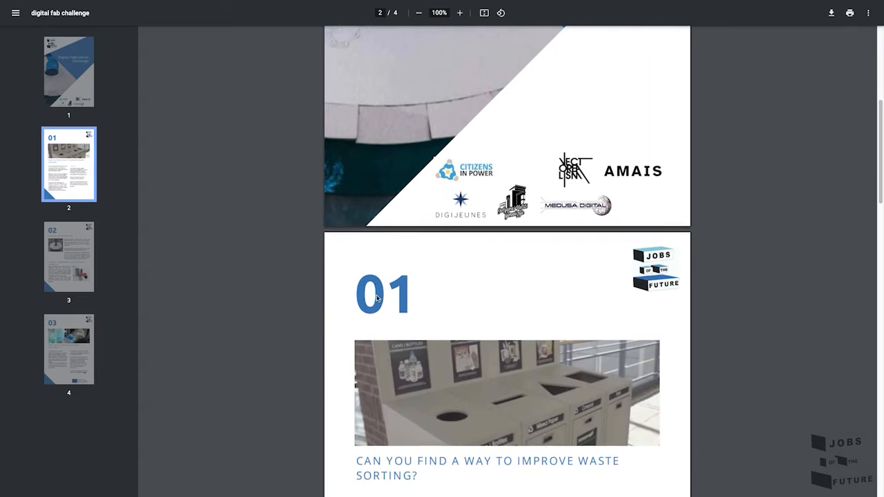
scroll(376, 299, down, 4)
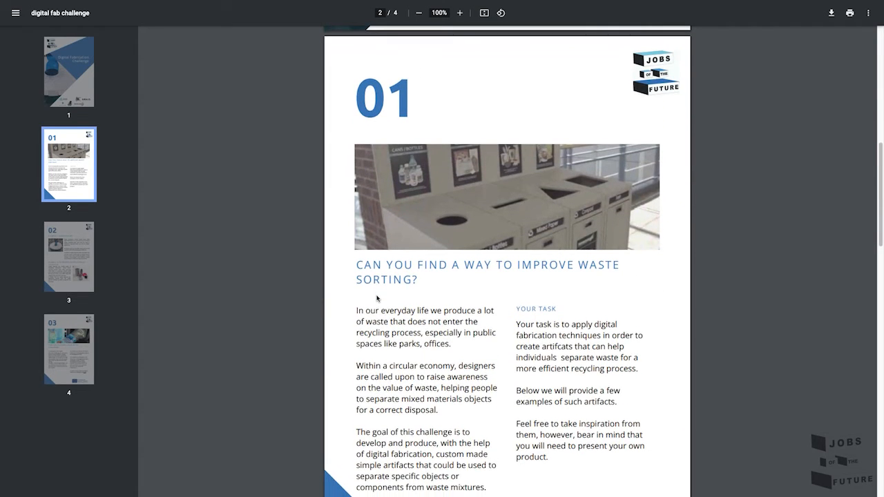
scroll(377, 298, down, 1)
scroll(377, 298, down, 8)
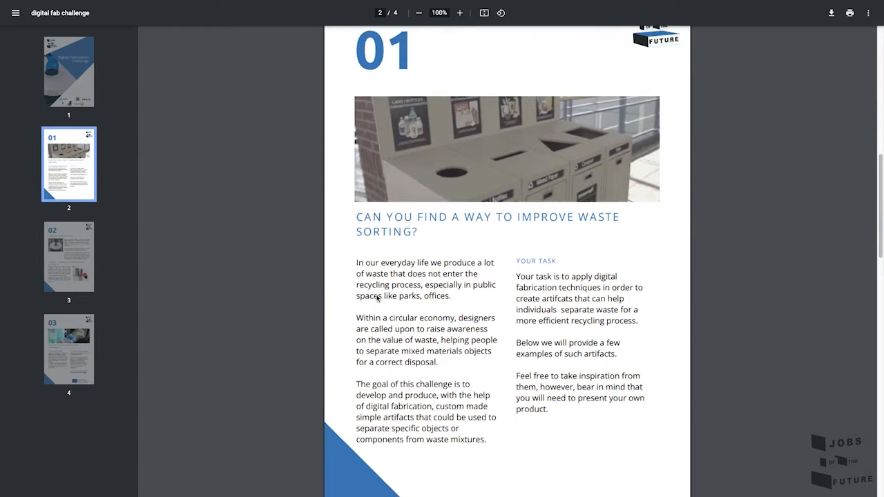
scroll(379, 295, down, 10)
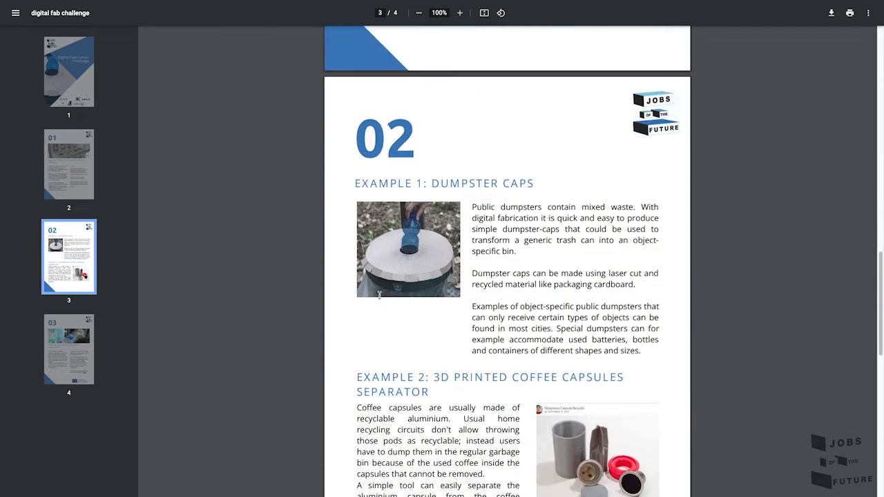
scroll(379, 295, down, 10)
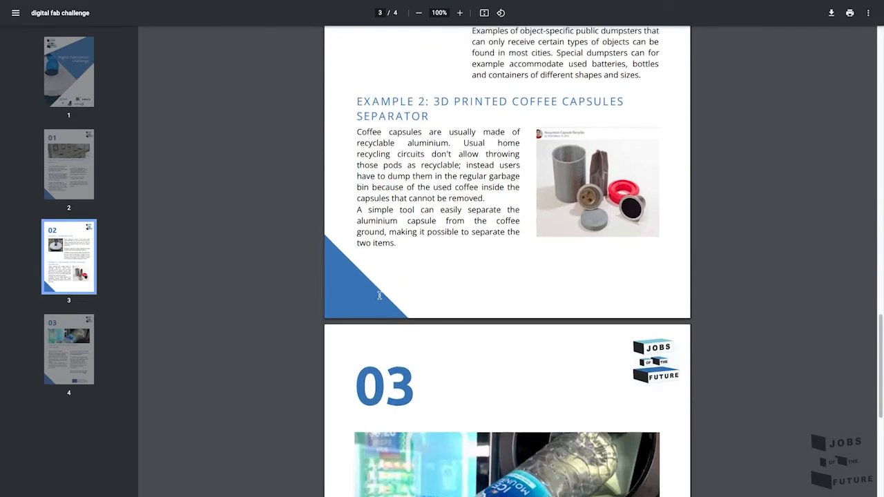
scroll(380, 296, down, 3)
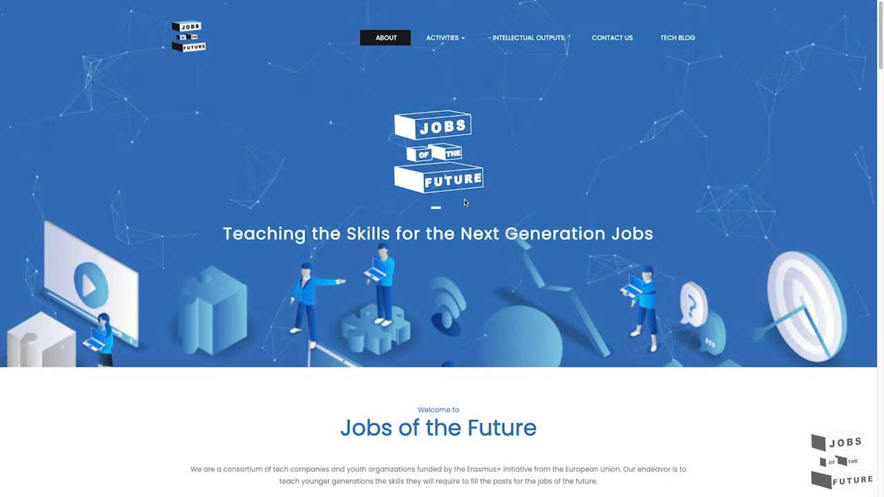
Step: Look through the Jobs of the Future homepage down to the blog and open the Jobs of the Future Challenges post
scroll(465, 203, down, 4)
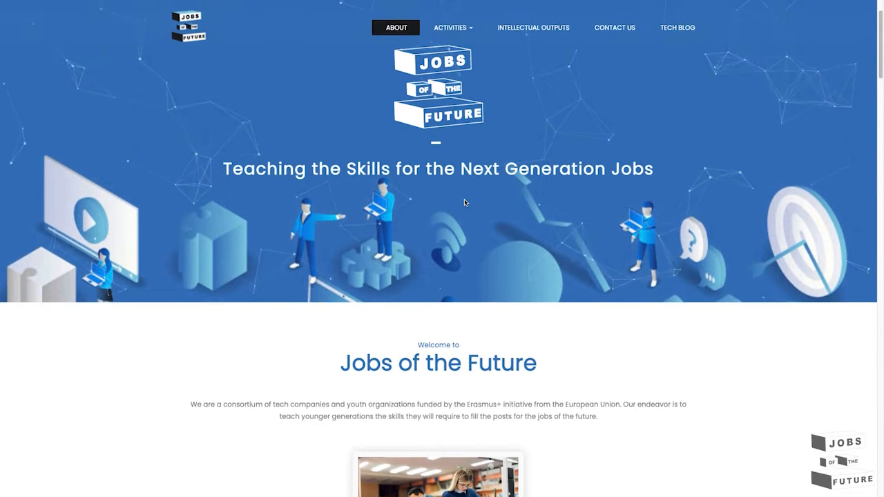
scroll(465, 203, down, 5)
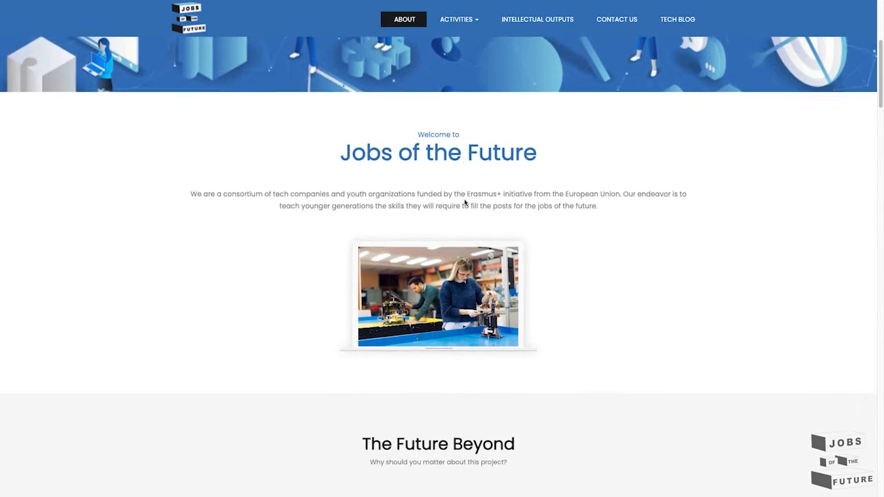
scroll(465, 202, down, 6)
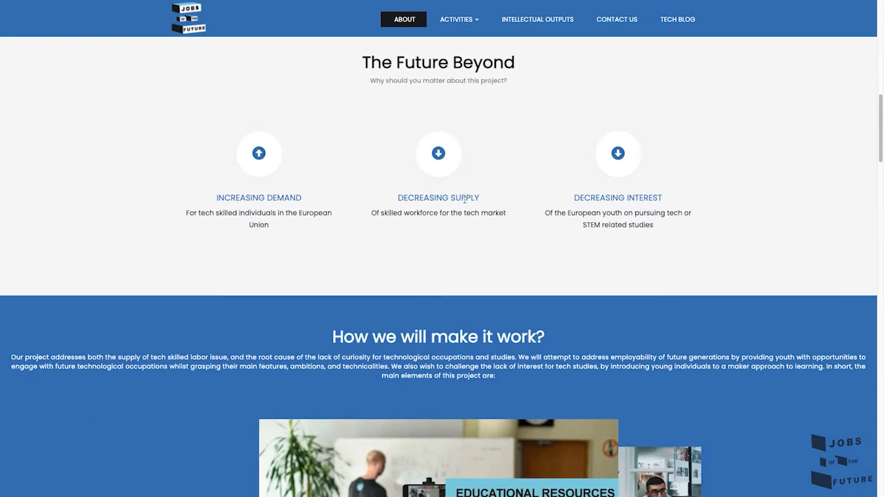
scroll(465, 200, down, 8)
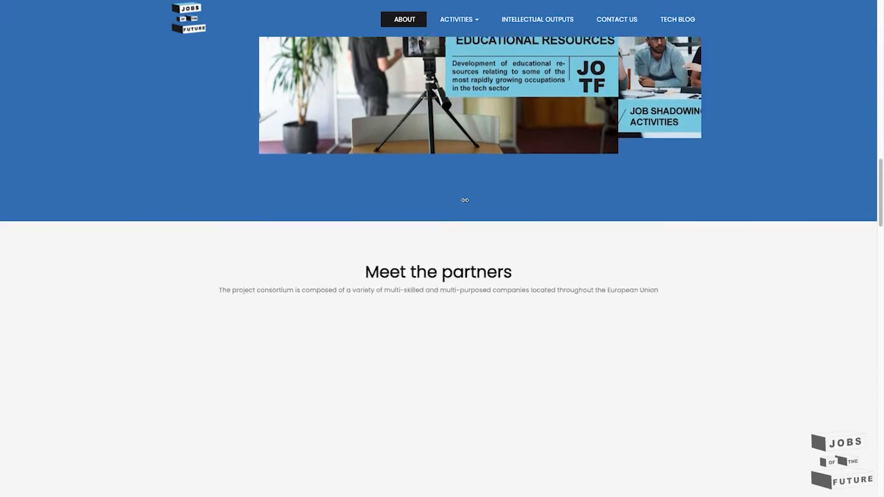
scroll(465, 202, down, 9)
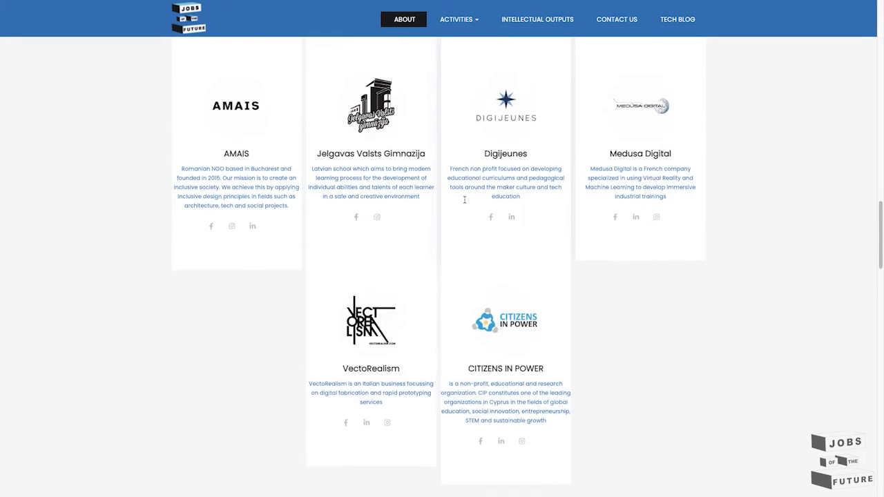
scroll(465, 202, down, 2)
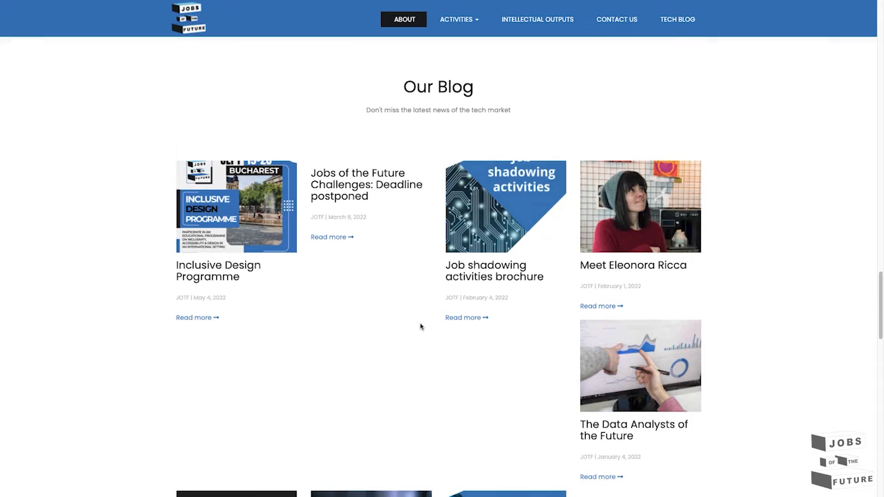
scroll(421, 326, down, 2)
scroll(420, 326, down, 5)
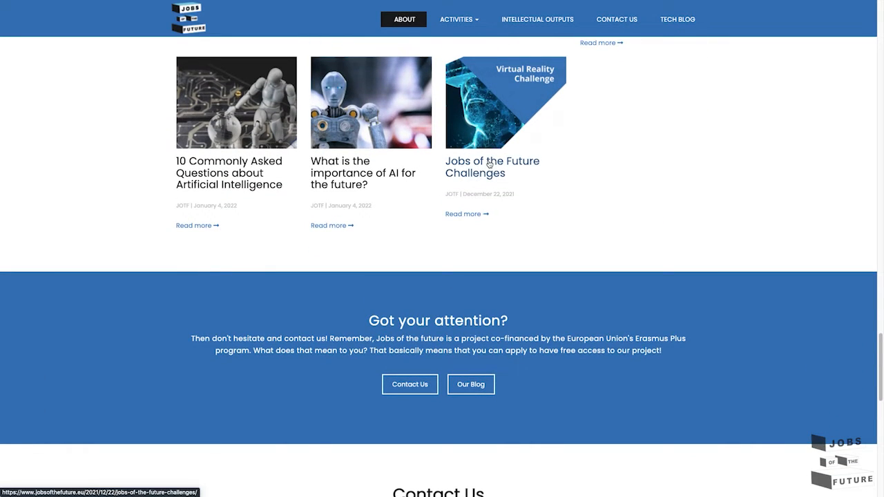
click(489, 167)
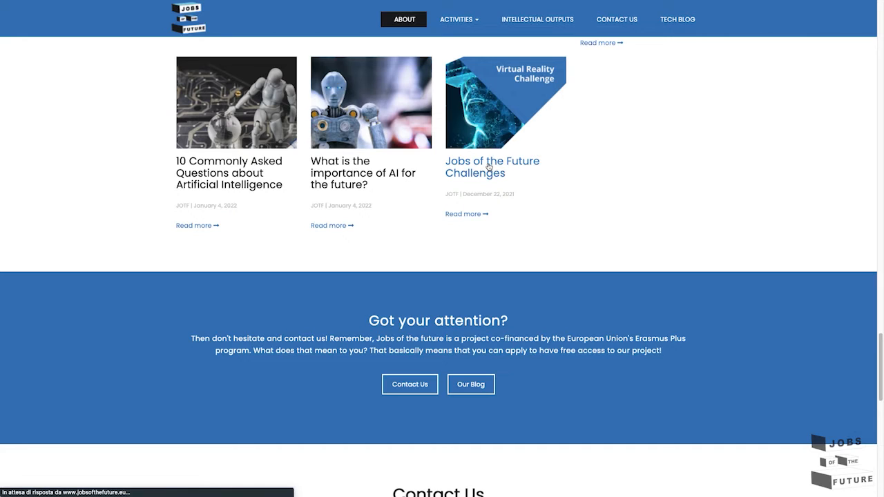
click(558, 389)
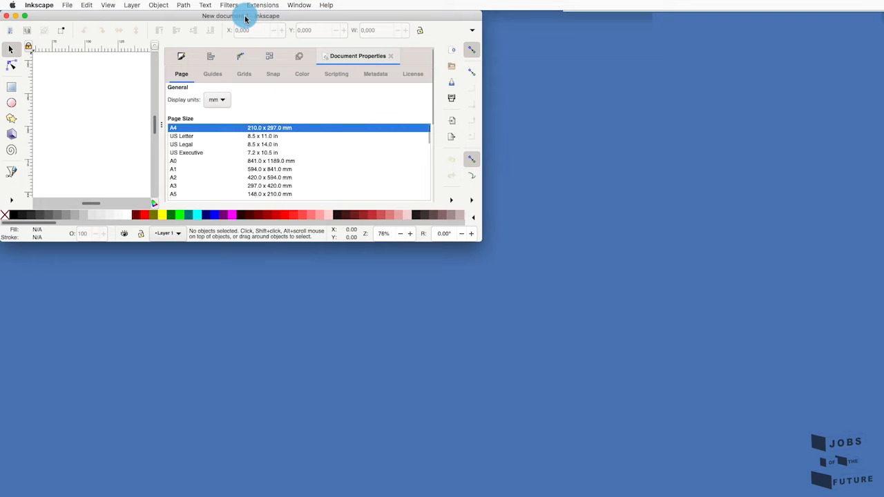
Step: Switch to Inkscape, maximize its window, and set the page size to Video HD 1080p, 1920 × 1080 px
double_click(245, 18)
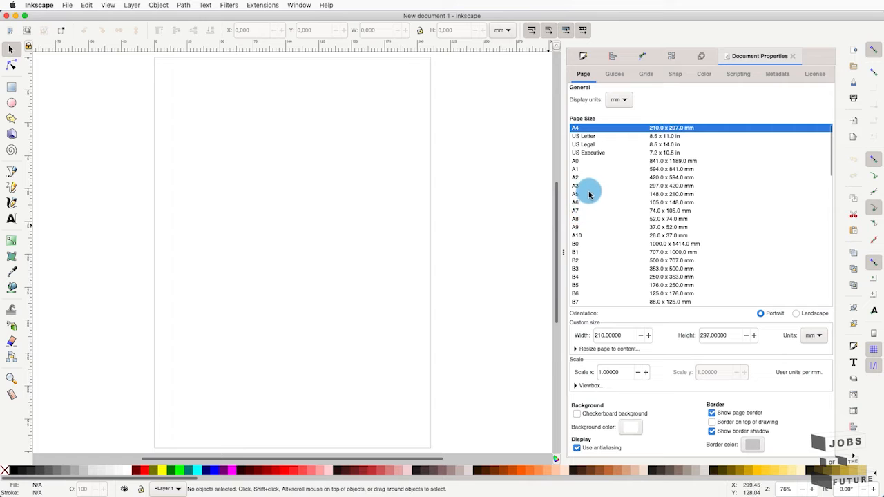
scroll(587, 207, down, 3)
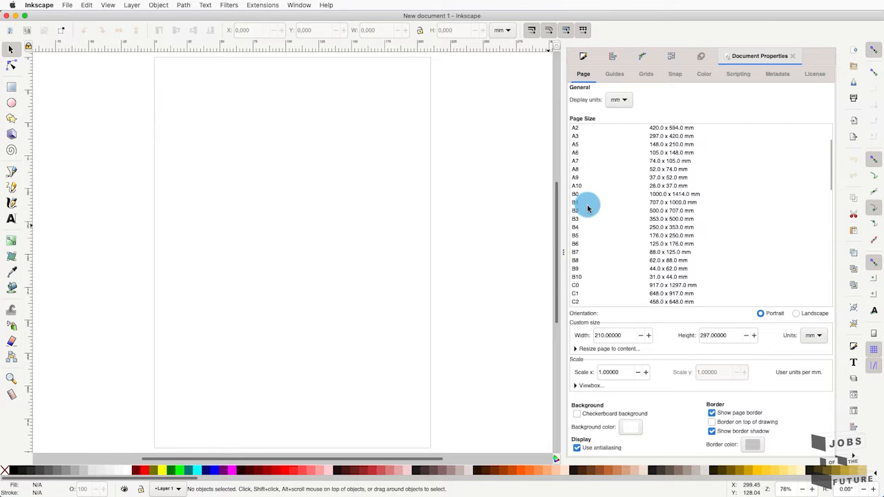
scroll(588, 208, down, 9)
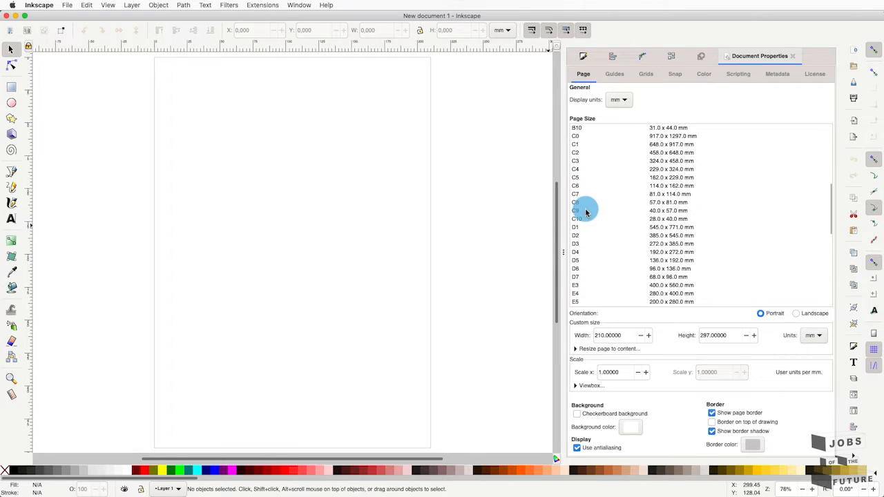
scroll(594, 230, down, 6)
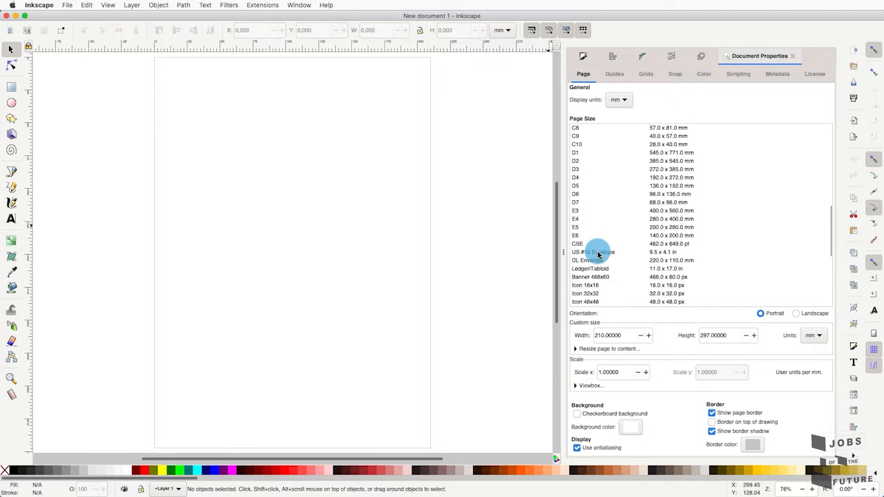
scroll(598, 263, down, 6)
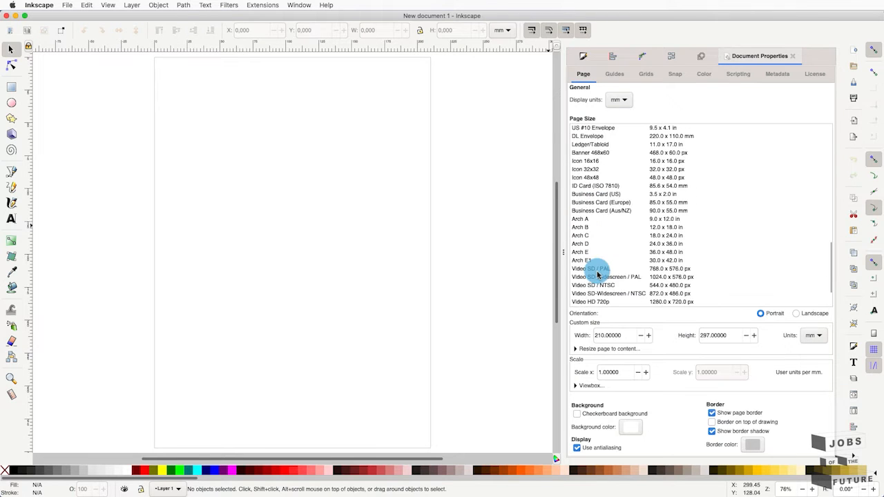
scroll(598, 274, down, 3)
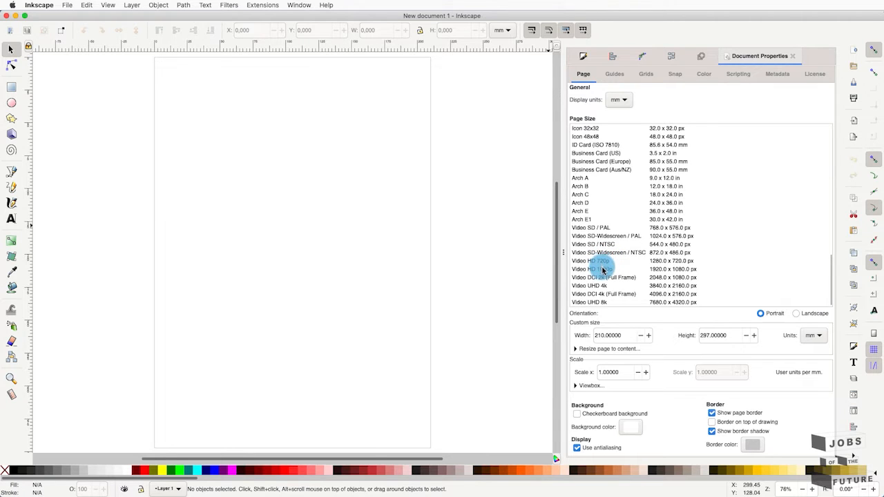
click(603, 270)
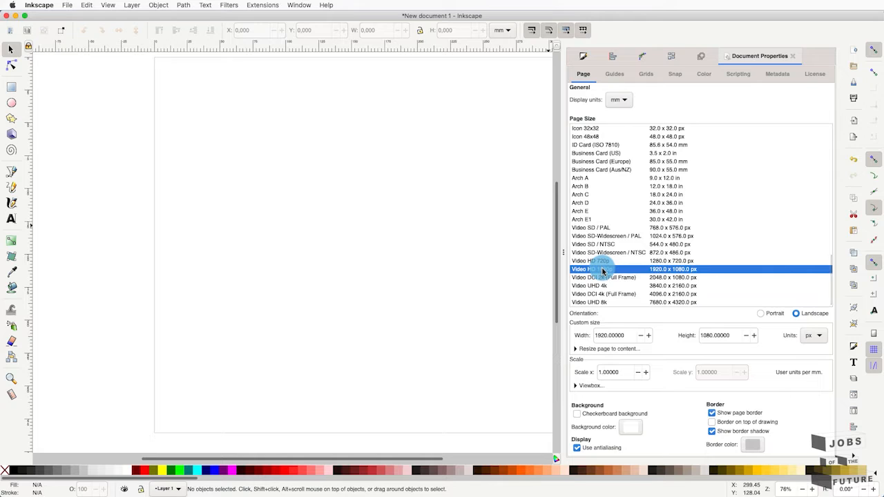
click(563, 255)
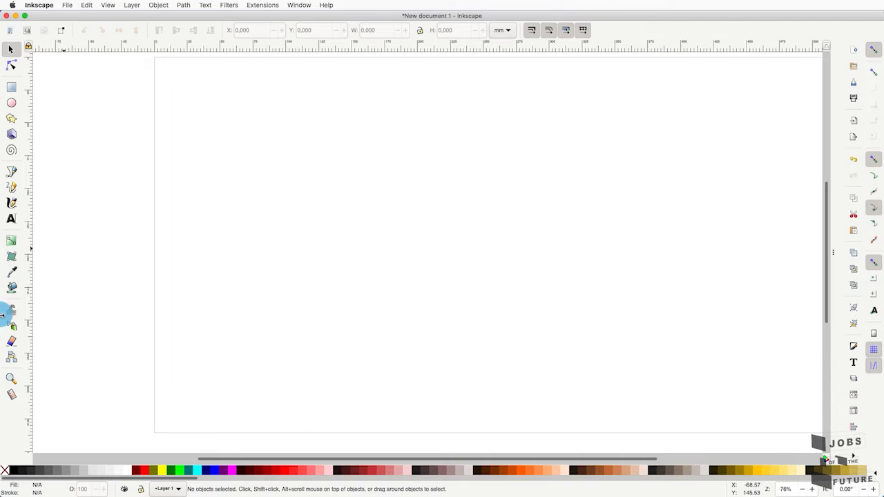
Step: Reopen the document properties and change the page size to B1 in landscape, 1000 × 707 mm
click(10, 380)
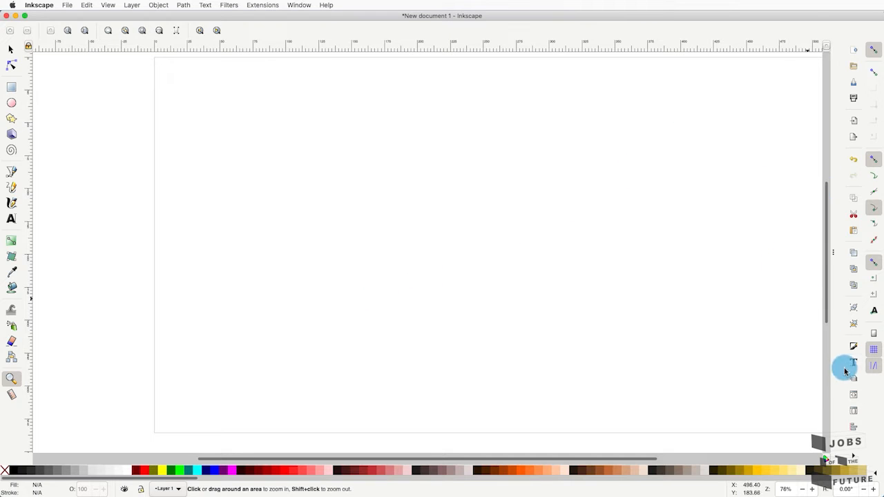
click(67, 5)
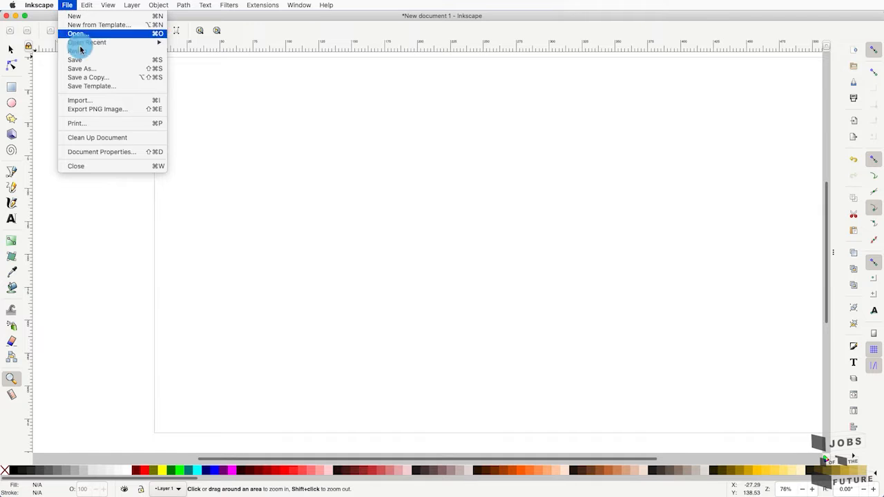
click(139, 153)
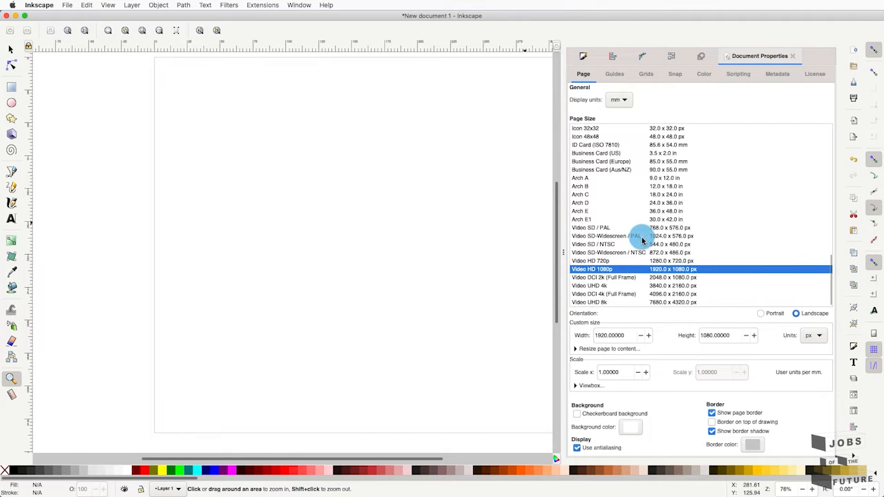
scroll(622, 173, up, 5)
scroll(611, 159, up, 10)
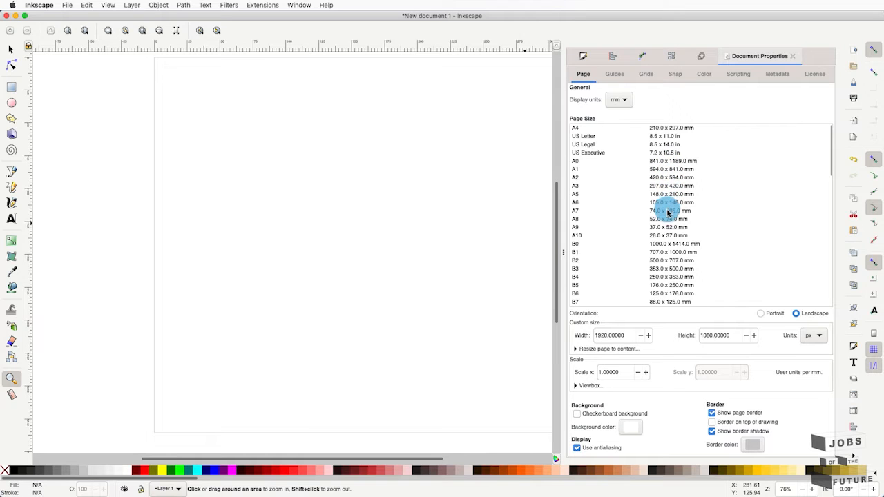
click(673, 253)
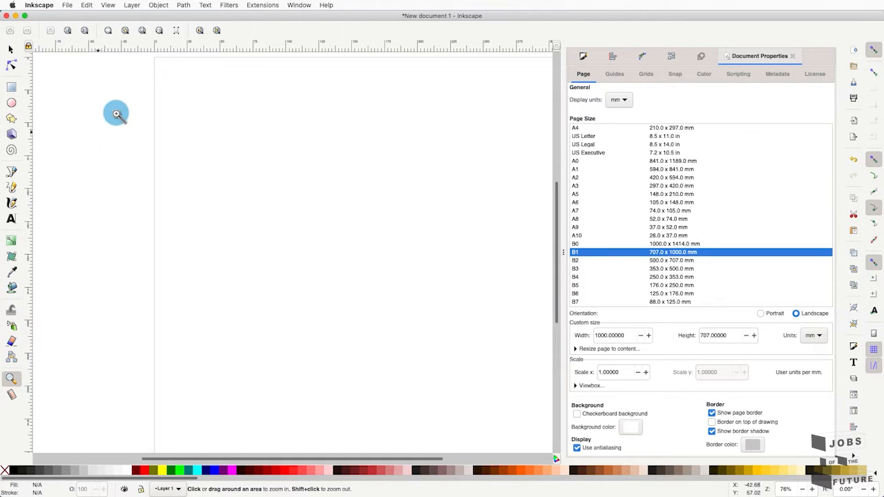
Step: Draw a circle with a radius of about 312 px near the centre of the page with the Ellipse tool
click(142, 31)
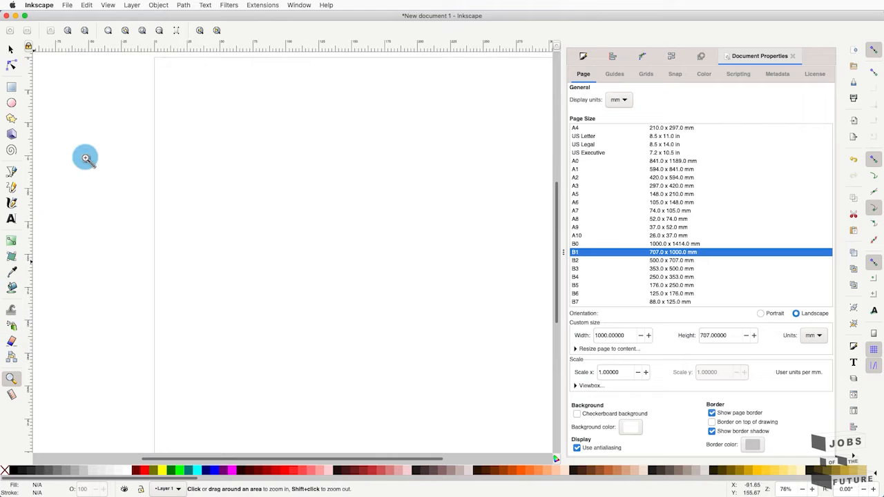
click(141, 32)
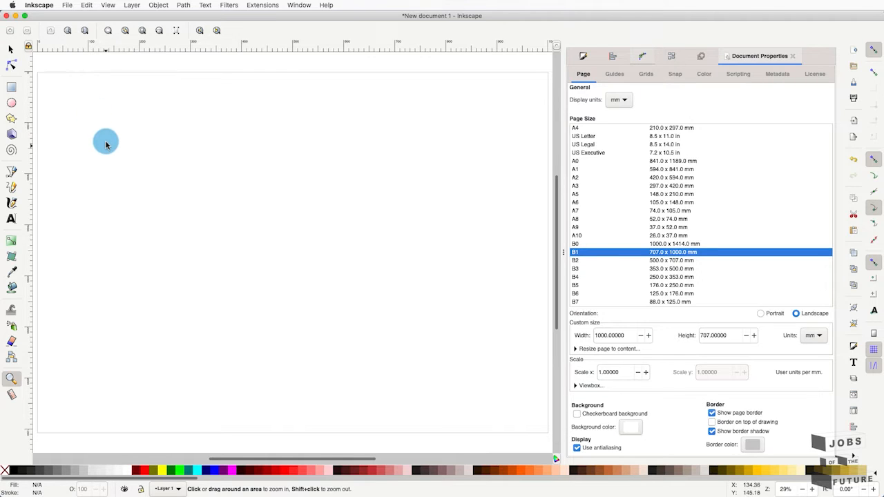
key(ctrl)
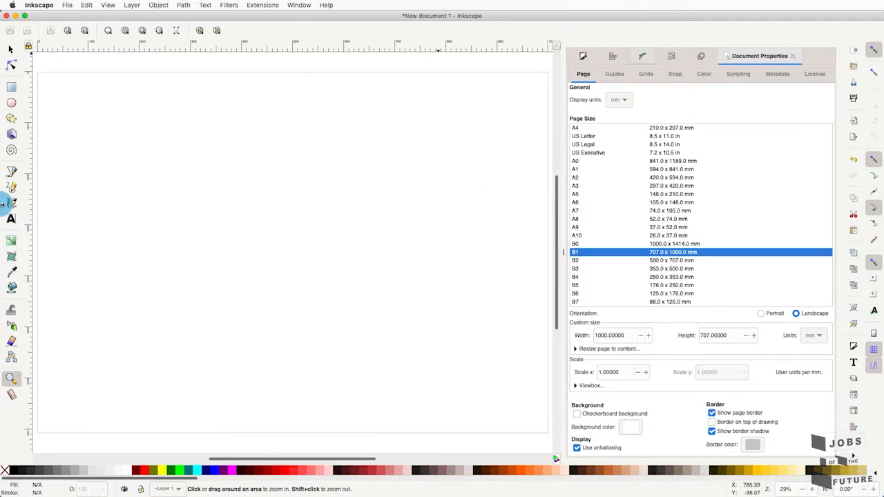
click(17, 102)
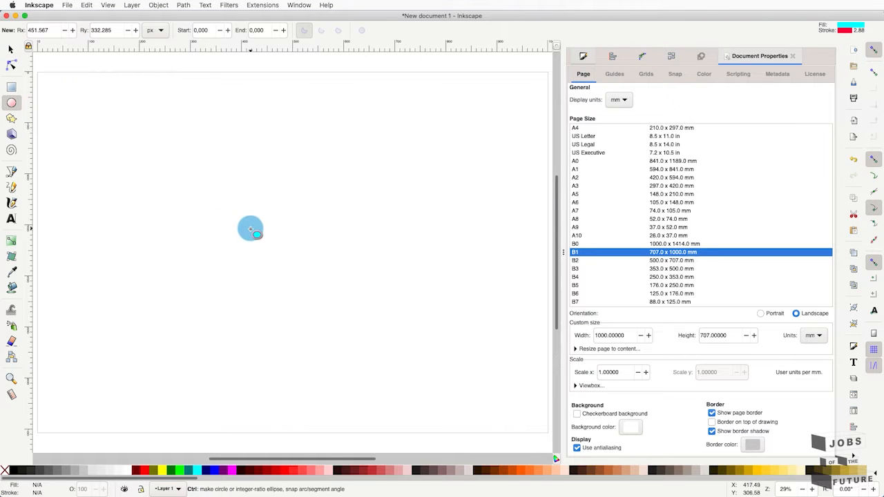
drag(250, 228, 337, 318)
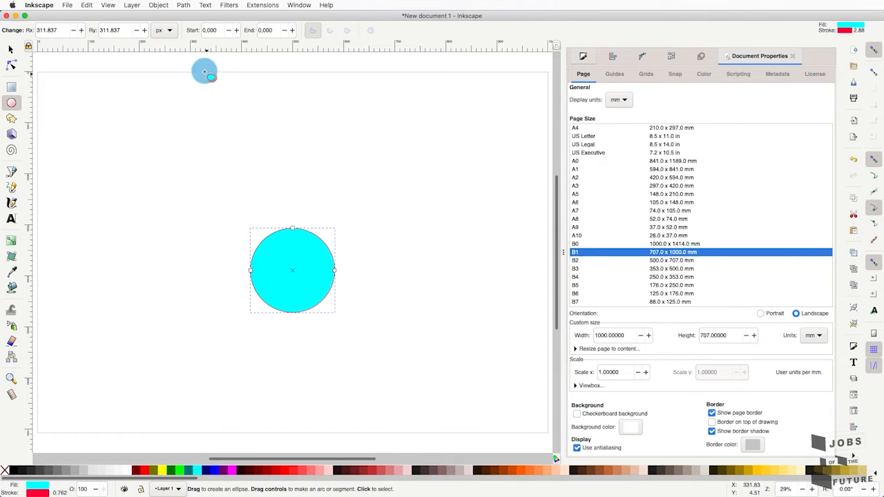
Step: Set the circle's horizontal and vertical radii to 35 mm, using millimetres as the unit
click(172, 31)
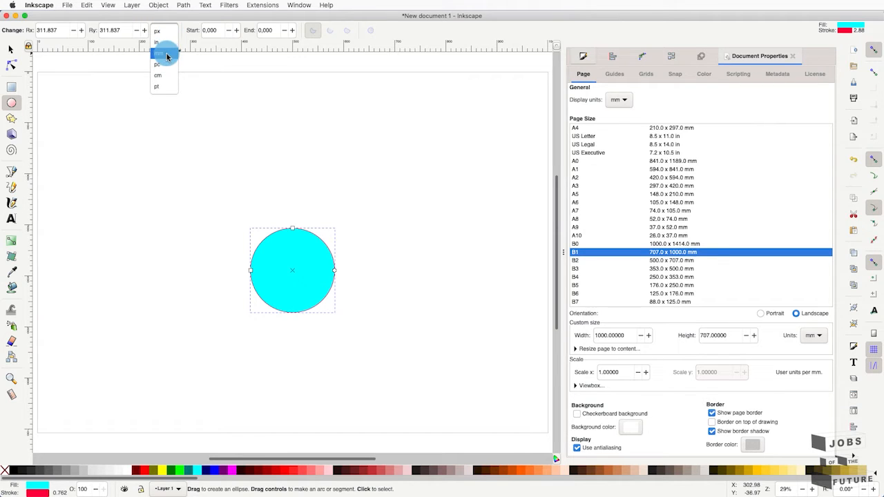
click(167, 56)
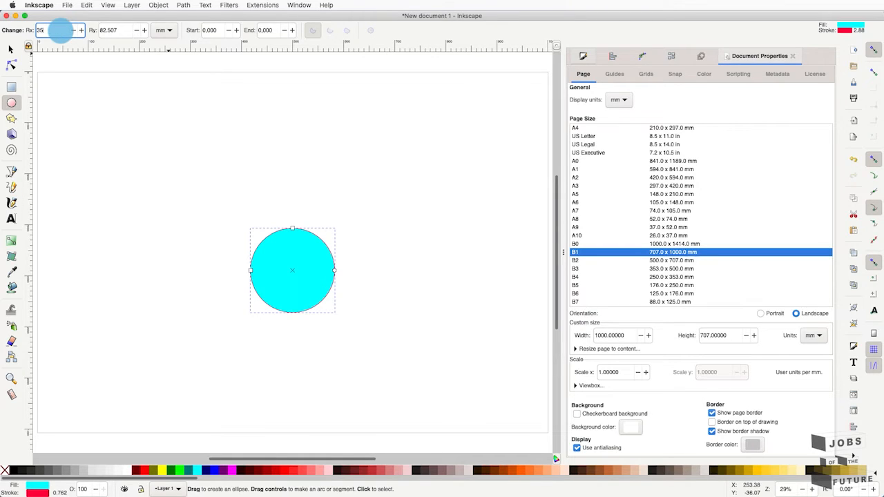
click(112, 31)
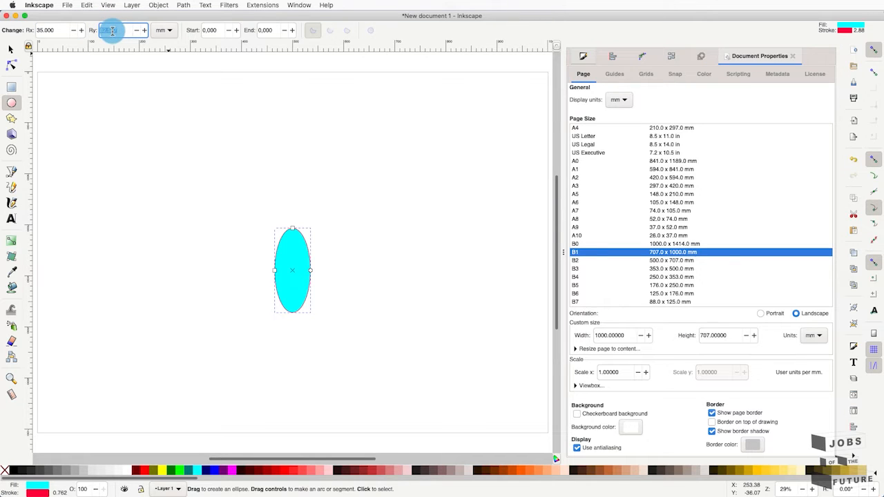
text(35)
key(Return)
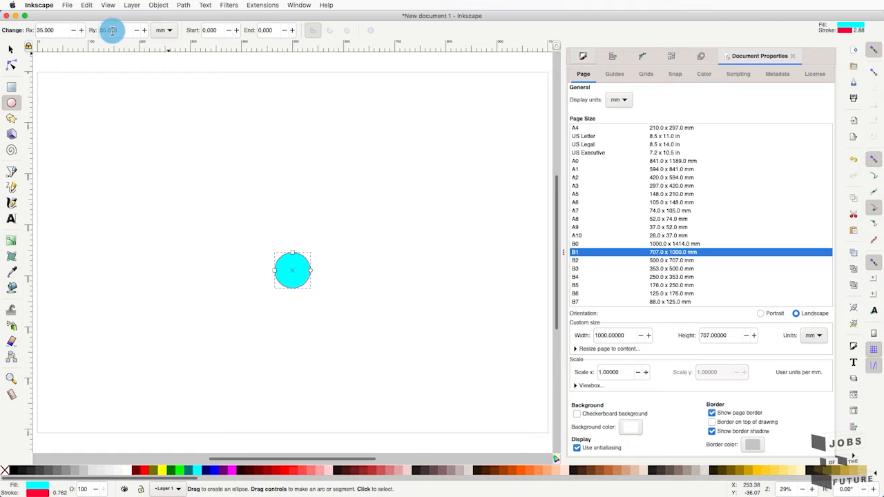
Step: Remove the circle's fill and set its stroke colour to pure red, RGB 255, 0, 0
click(584, 58)
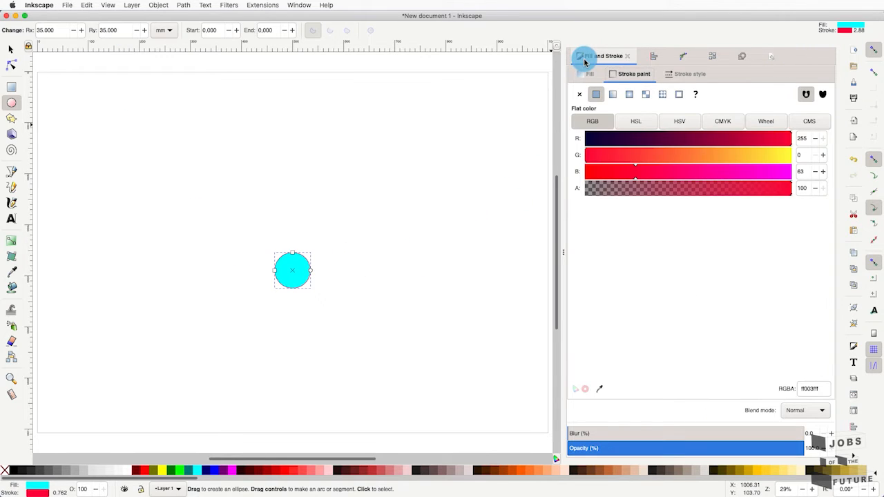
click(585, 75)
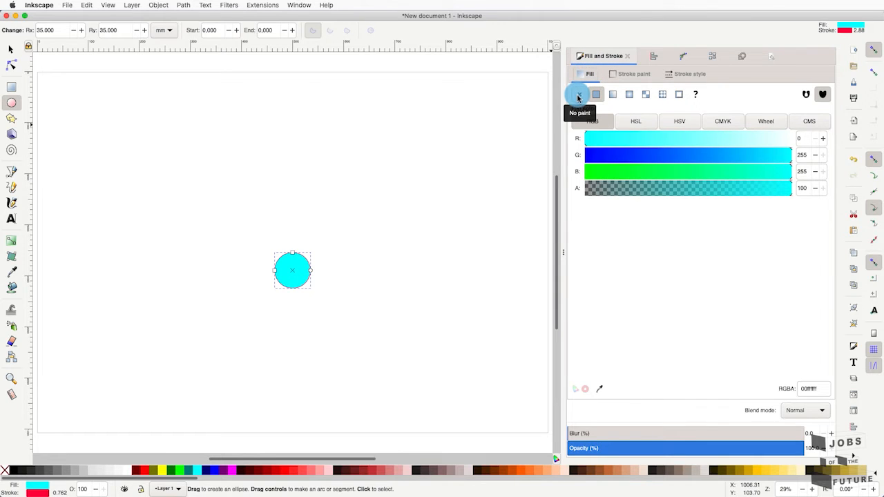
click(577, 96)
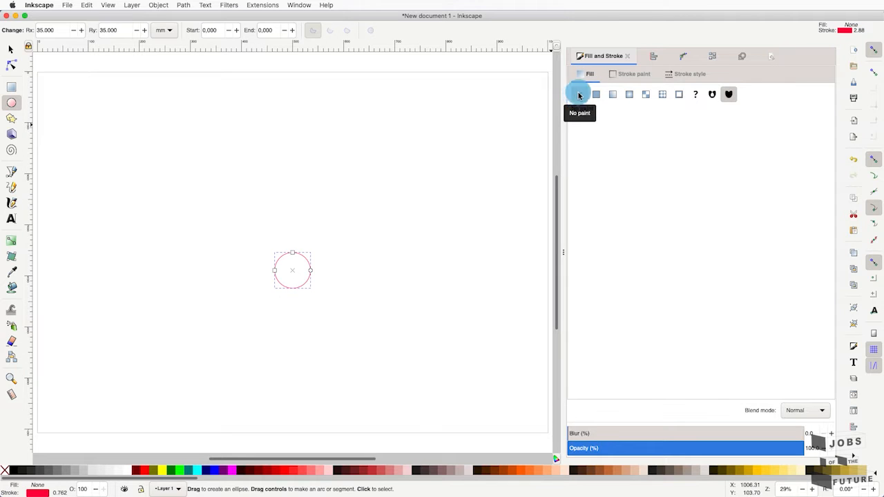
click(617, 75)
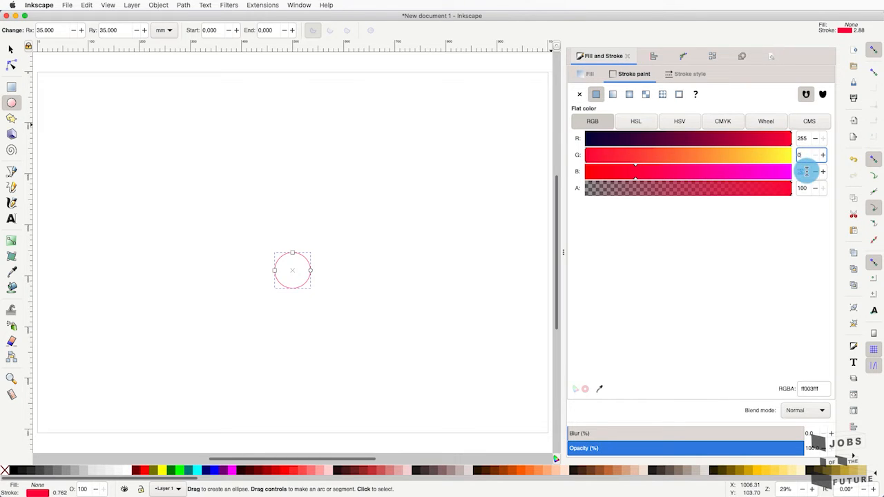
click(806, 172)
key(BackSpace)
text(0)
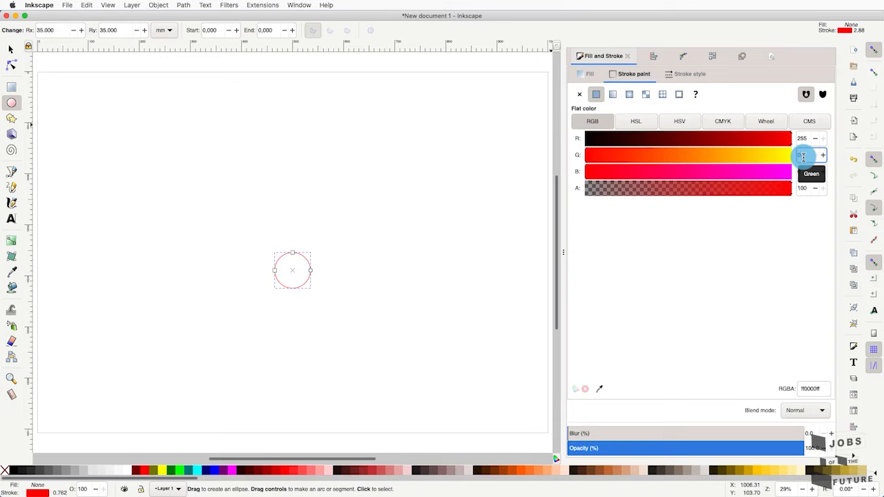
click(803, 157)
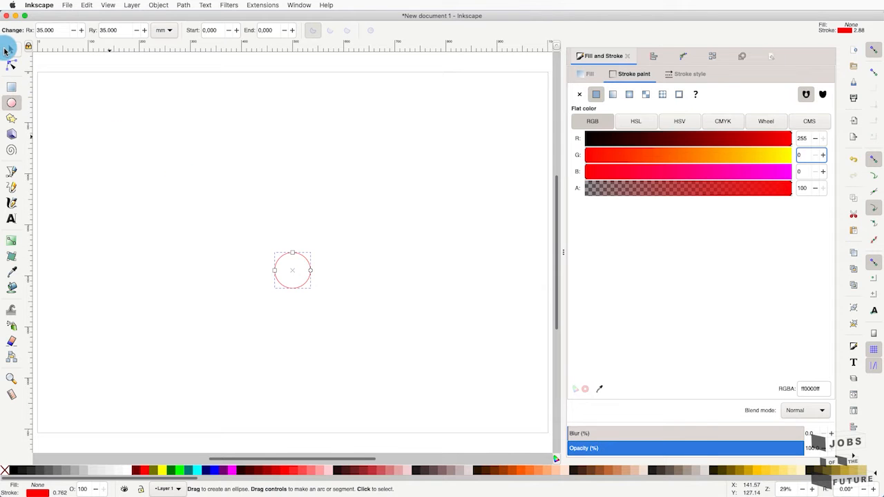
click(8, 50)
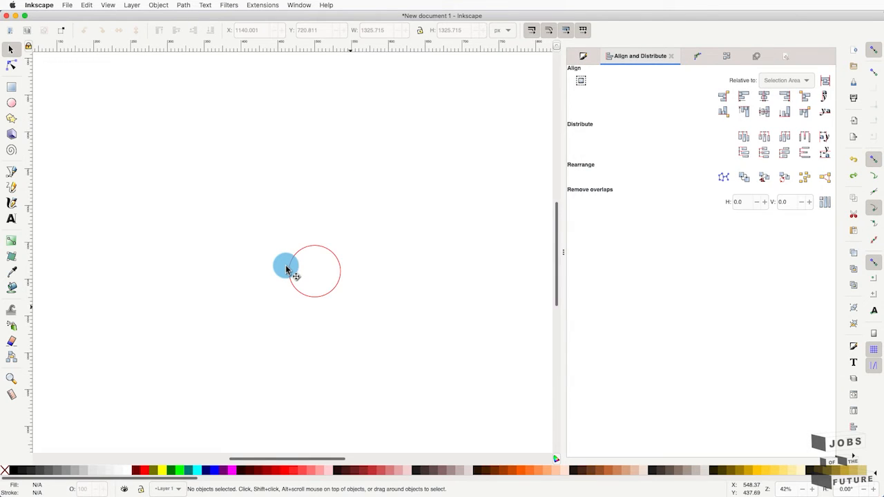
scroll(299, 270, up, 1)
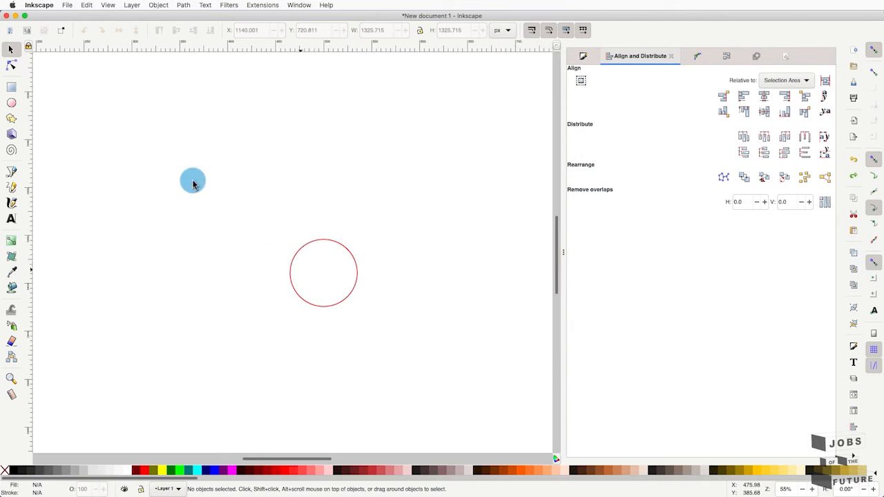
click(11, 103)
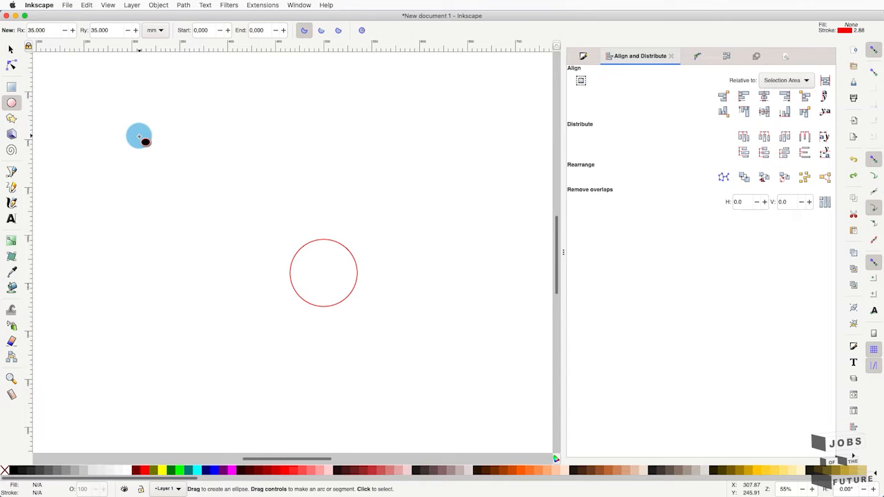
drag(137, 99, 395, 357)
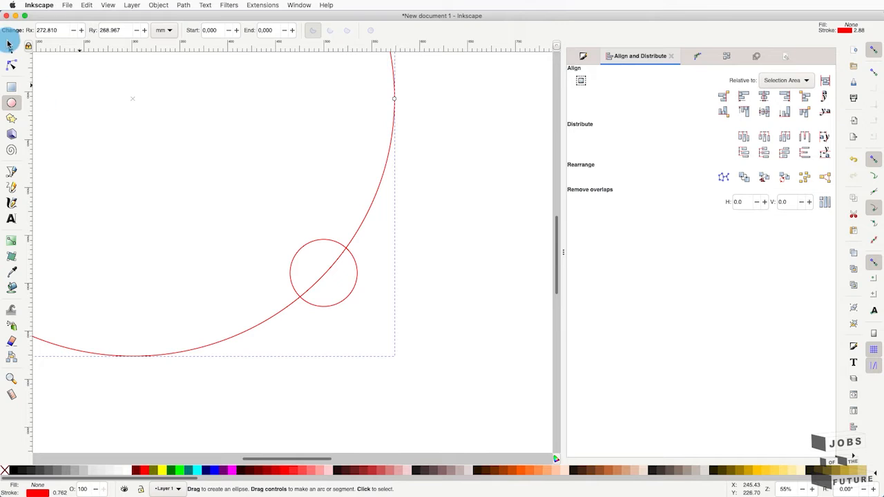
click(9, 45)
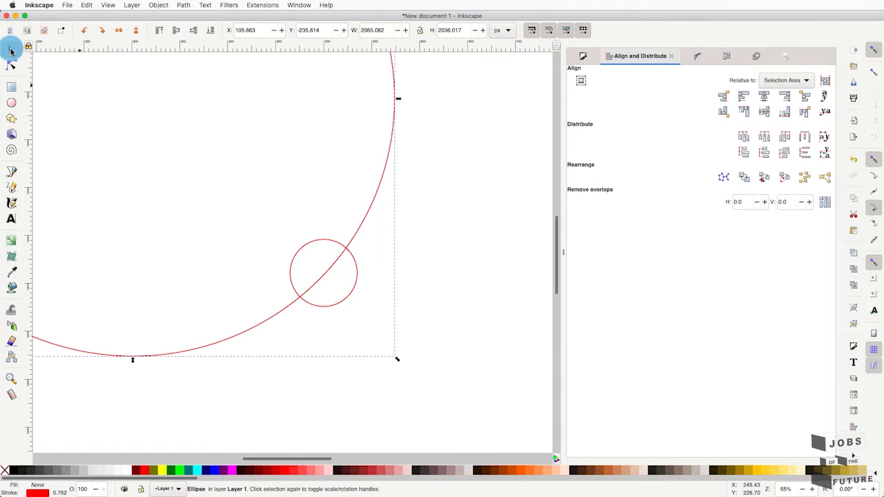
shift+click(317, 242)
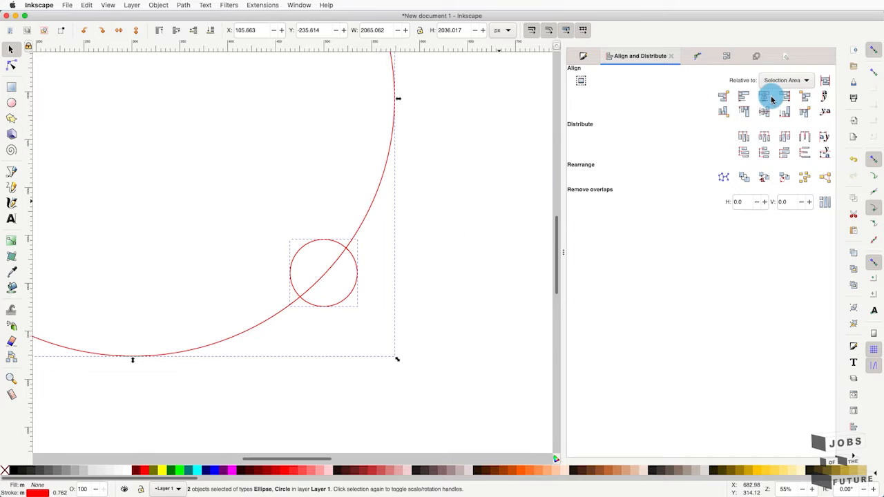
click(415, 204)
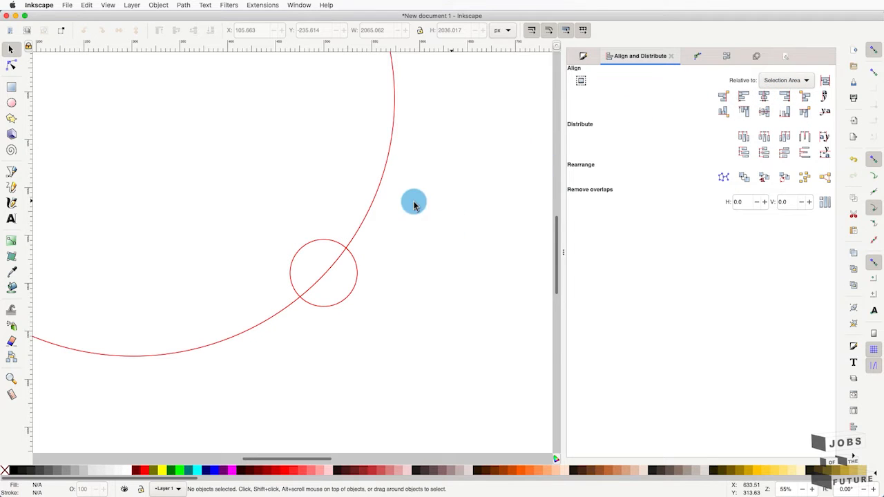
click(374, 210)
key(Delete)
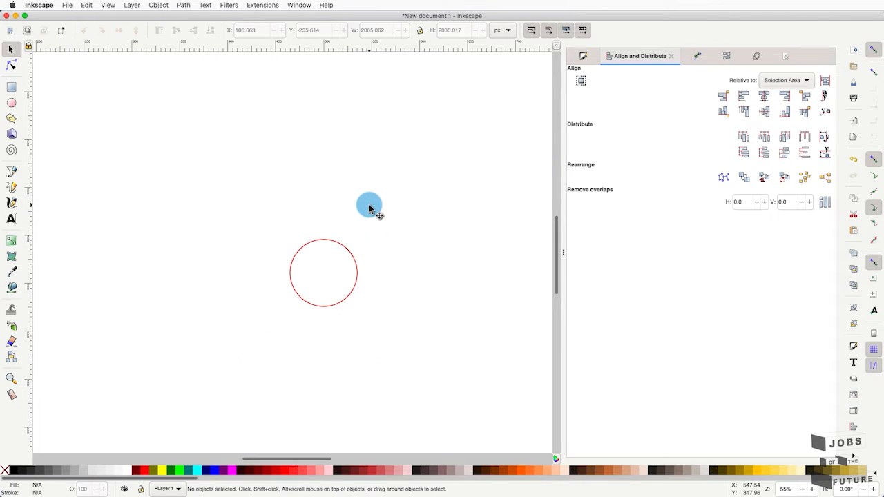
click(579, 59)
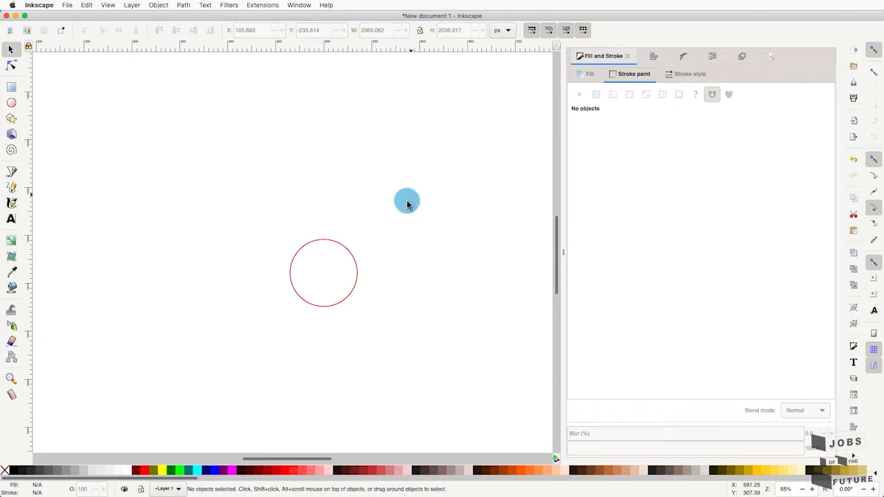
click(354, 258)
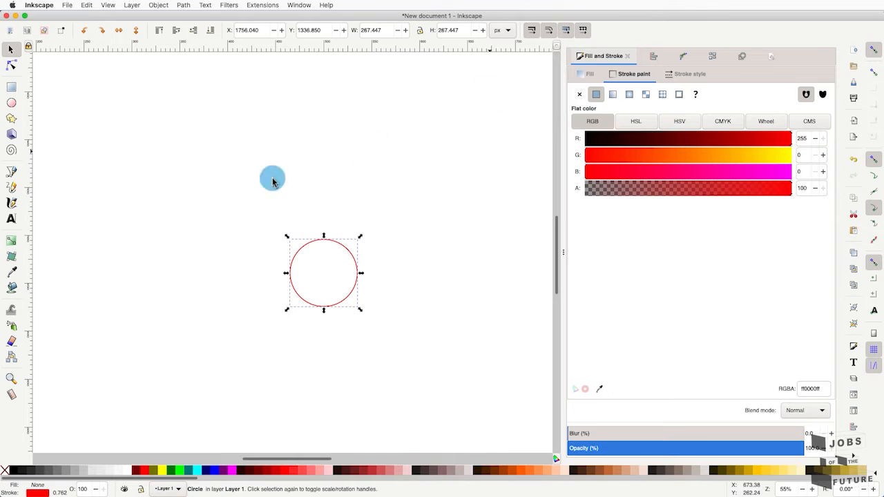
click(11, 102)
drag(143, 119, 450, 379)
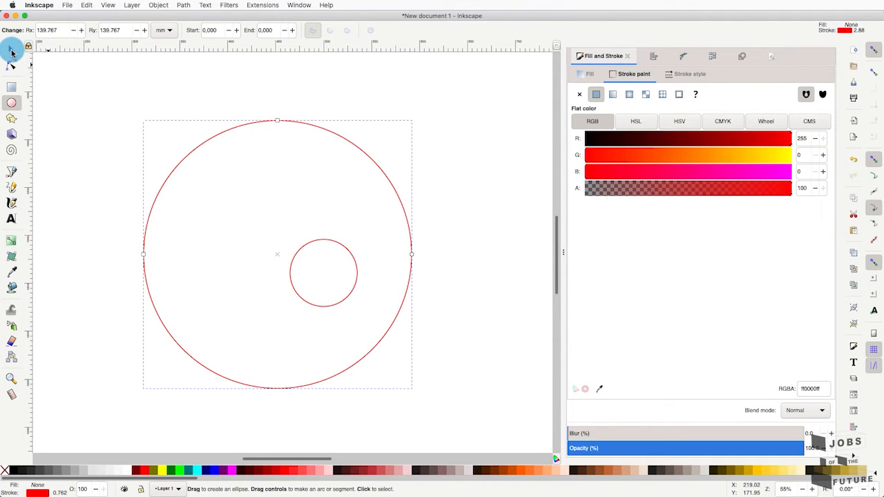
click(11, 52)
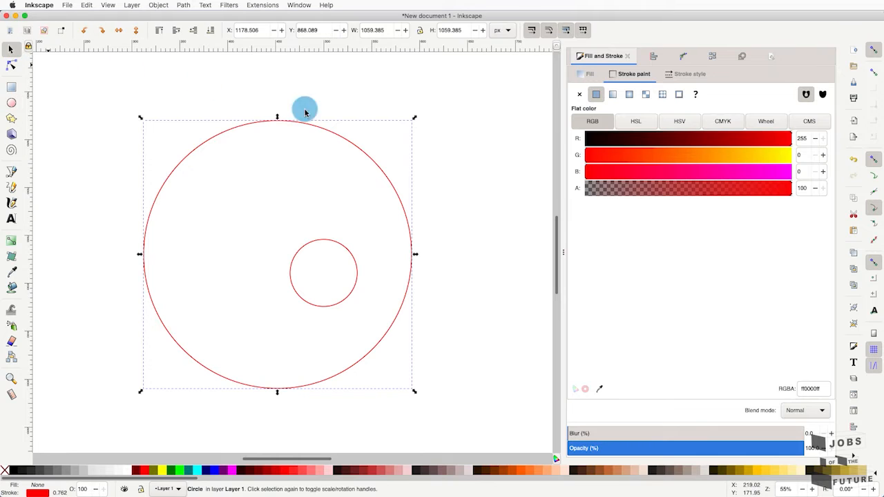
click(352, 89)
click(368, 154)
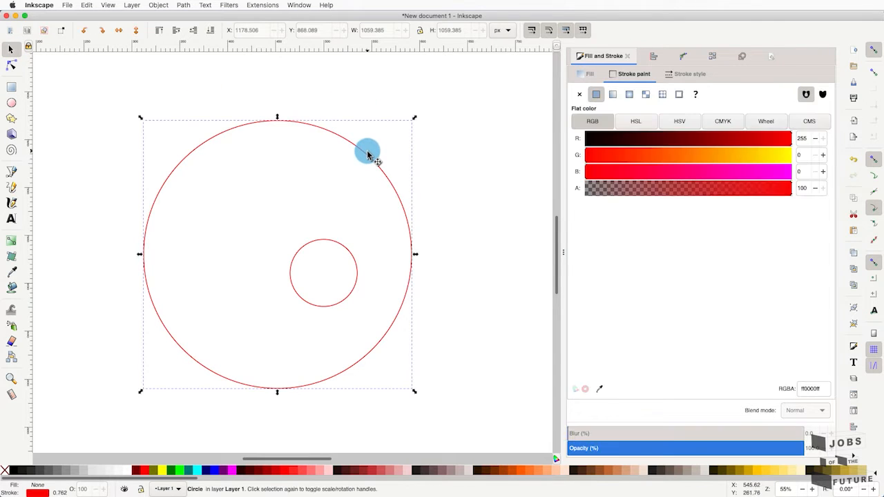
key(Delete)
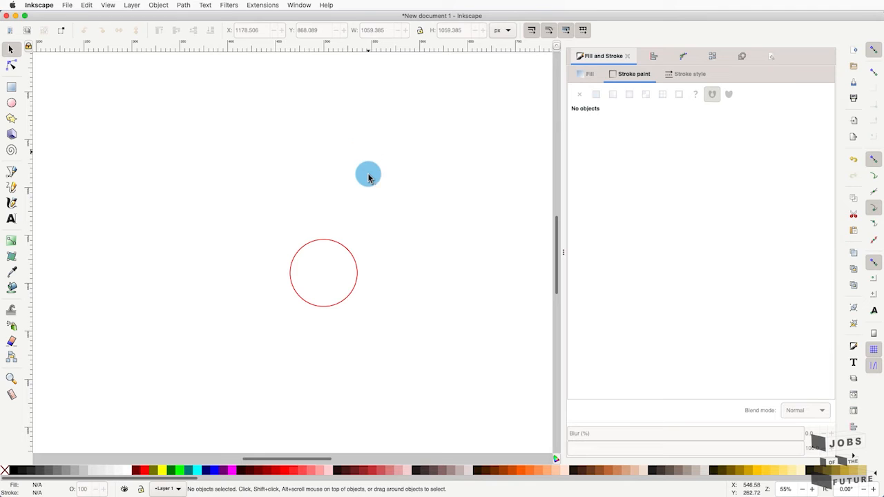
Step: Draw a second, larger circle with a radius of about 220 mm around the small circle and select it
click(12, 103)
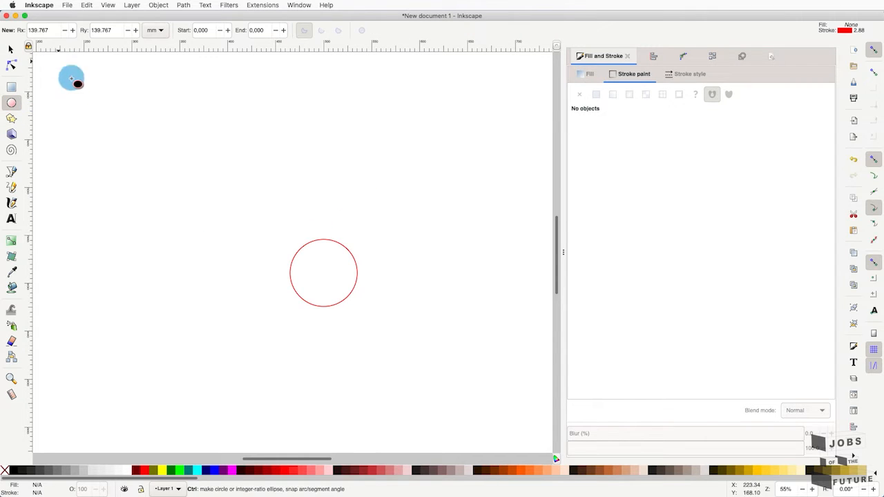
mouse_move(58, 61)
mouse_down()
mouse_move(454, 397)
mouse_move(617, 479)
mouse_move(562, 479)
mouse_move(568, 485)
mouse_up()
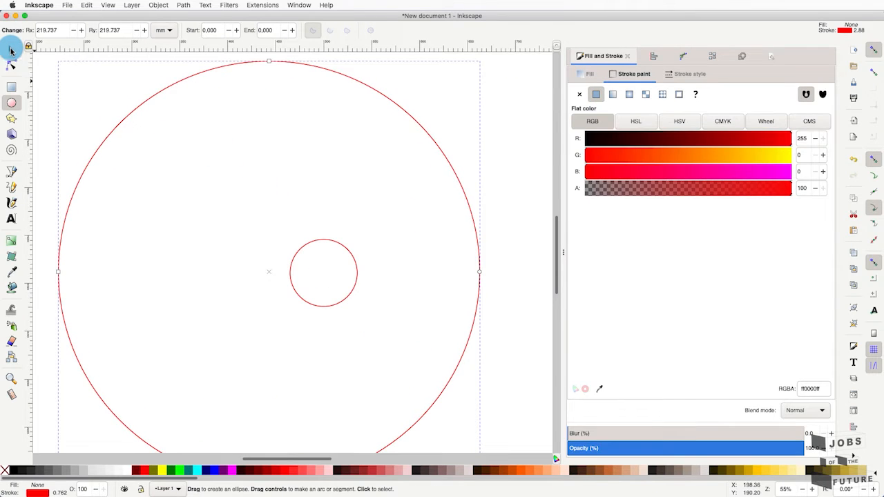
click(11, 50)
click(341, 249)
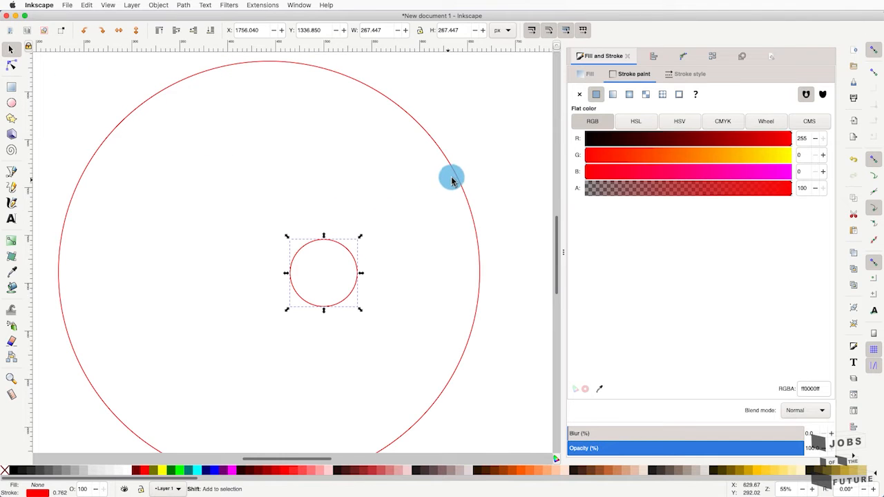
shift+click(454, 178)
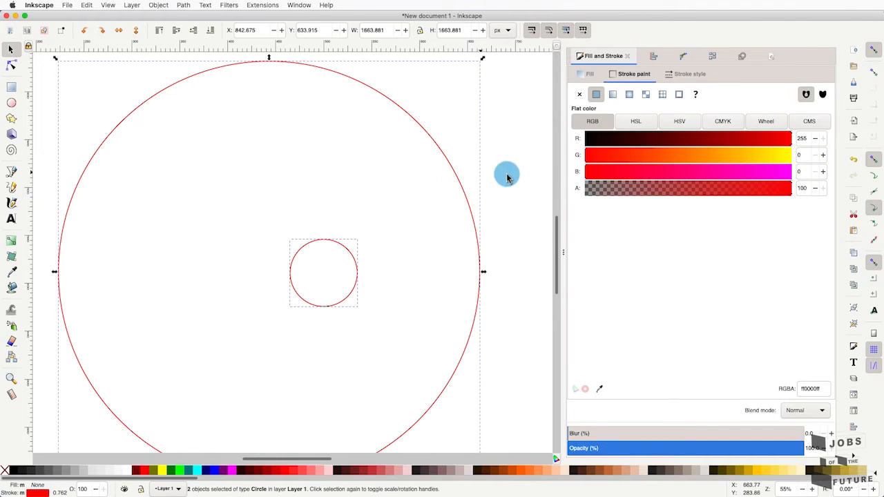
click(464, 190)
click(464, 190)
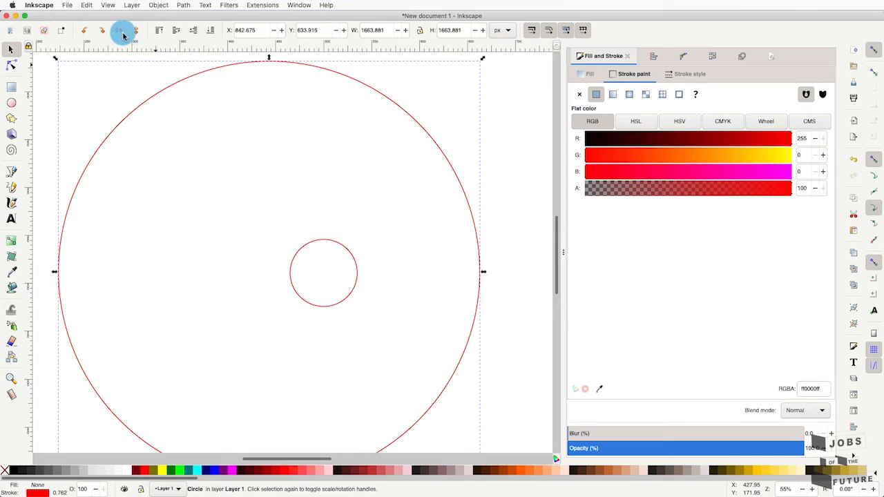
Step: Set the larger circle's horizontal and vertical radii to 175 mm
click(11, 102)
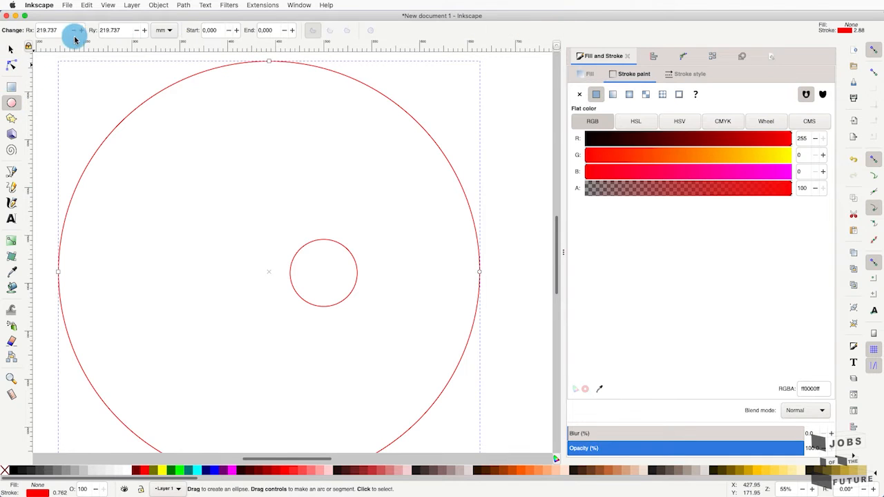
click(59, 31)
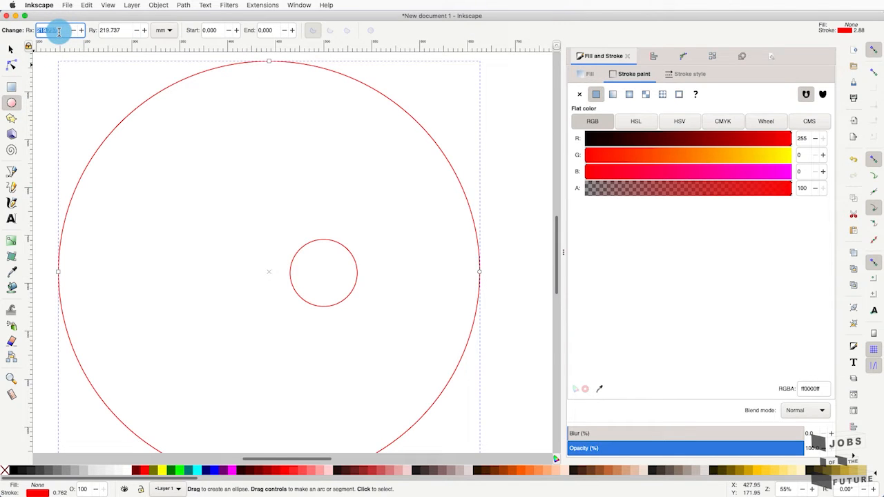
text(175)
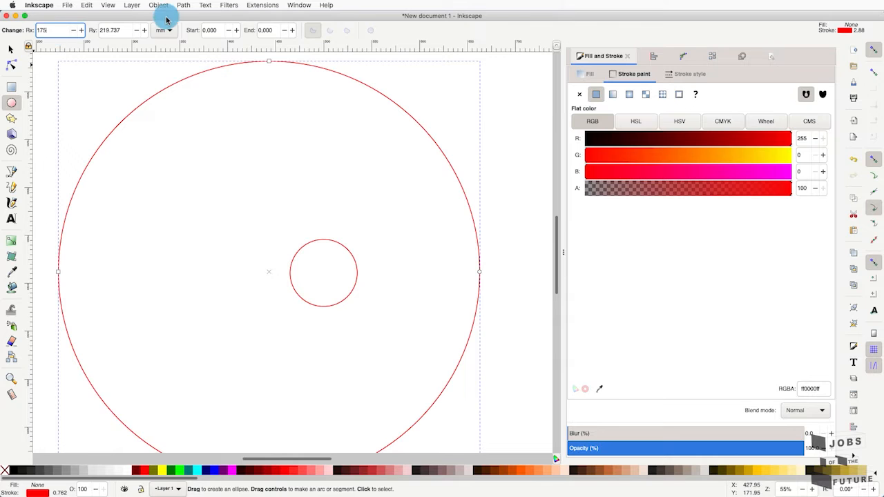
click(123, 29)
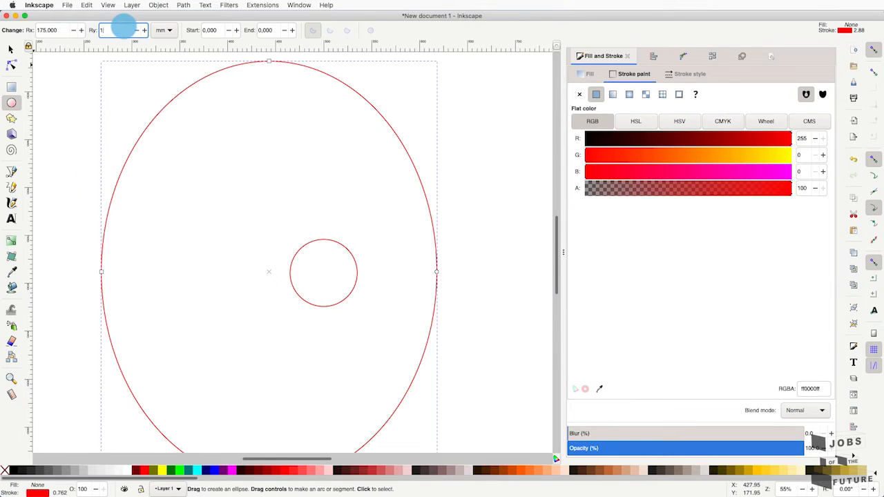
text(175)
key(Return)
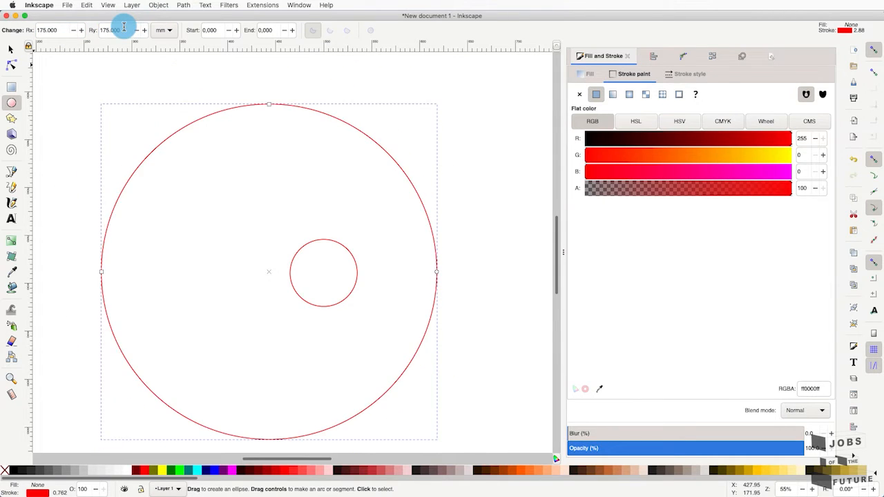
click(10, 52)
click(11, 378)
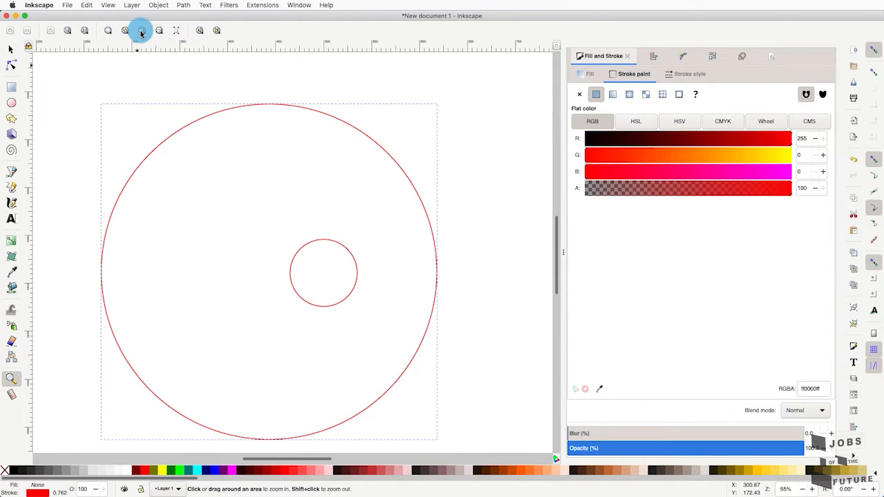
Step: Select both circles and centre them on each other horizontally and vertically, relative to the selection area
click(141, 31)
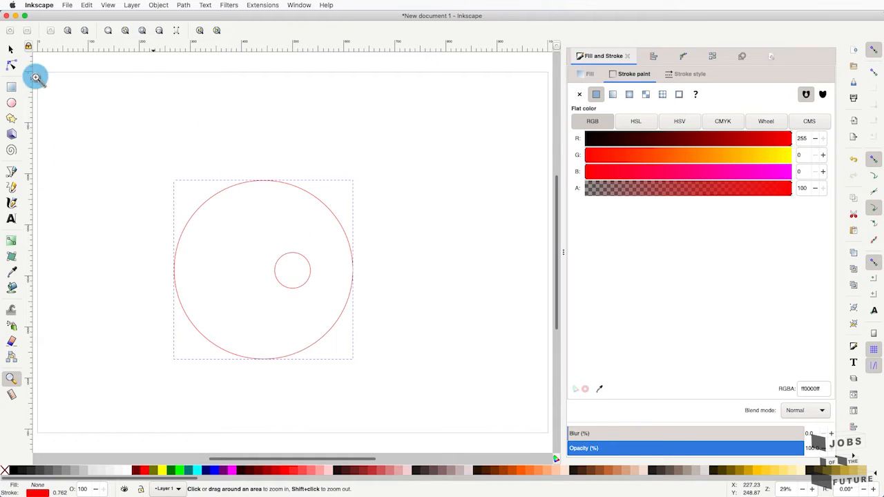
click(9, 50)
shift+click(292, 255)
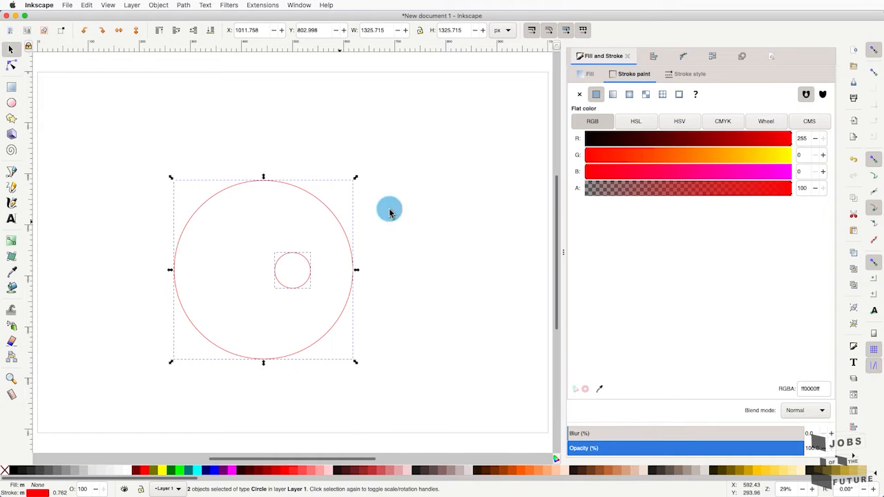
click(654, 57)
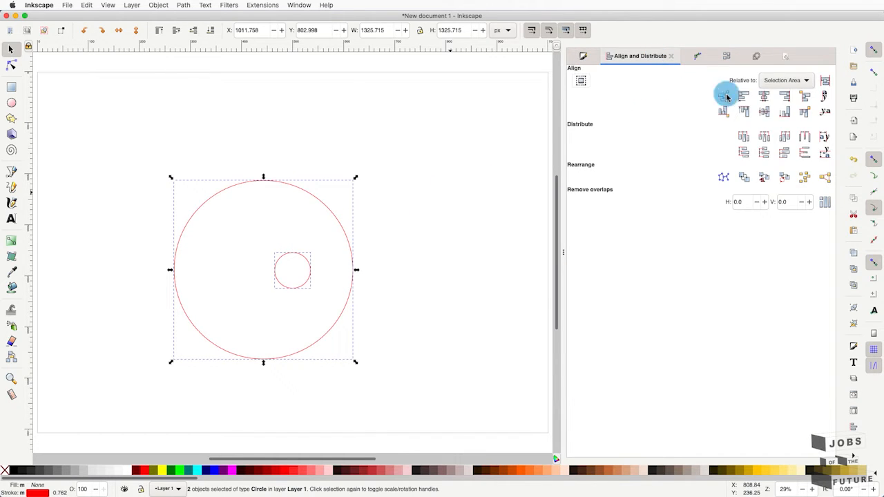
click(765, 95)
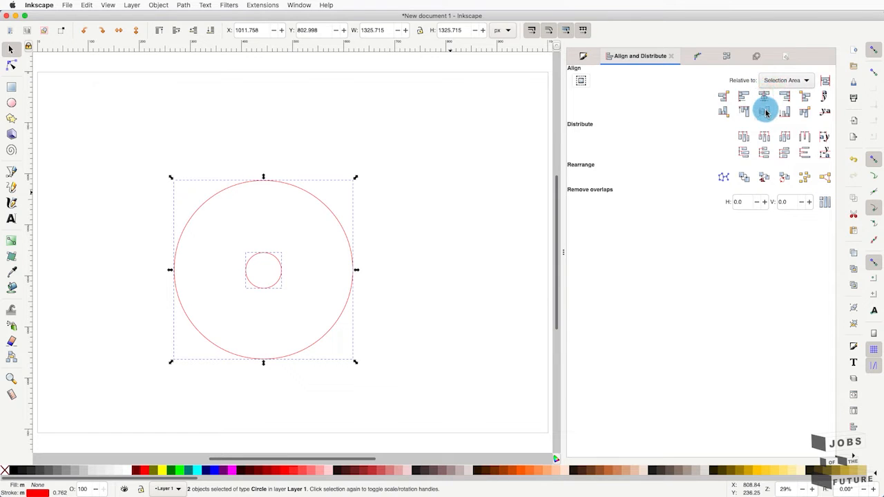
click(765, 113)
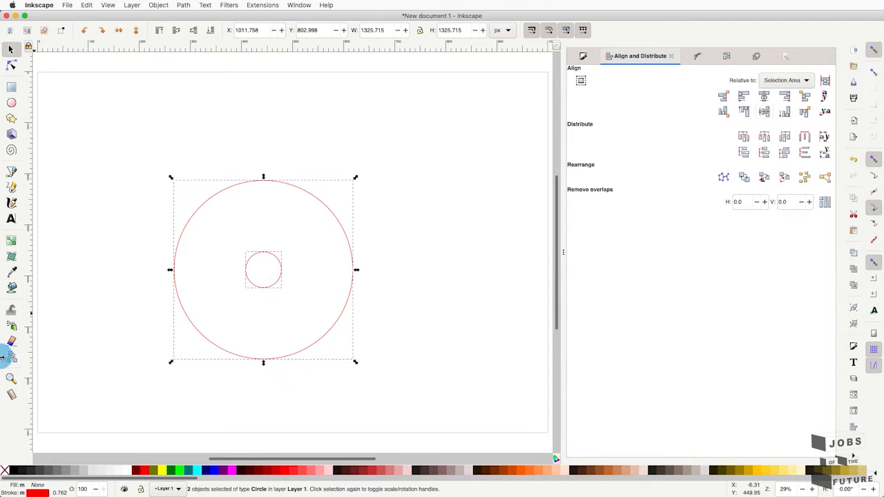
Step: Check the overall width and height of the outer and inner circles in millimetres
click(11, 378)
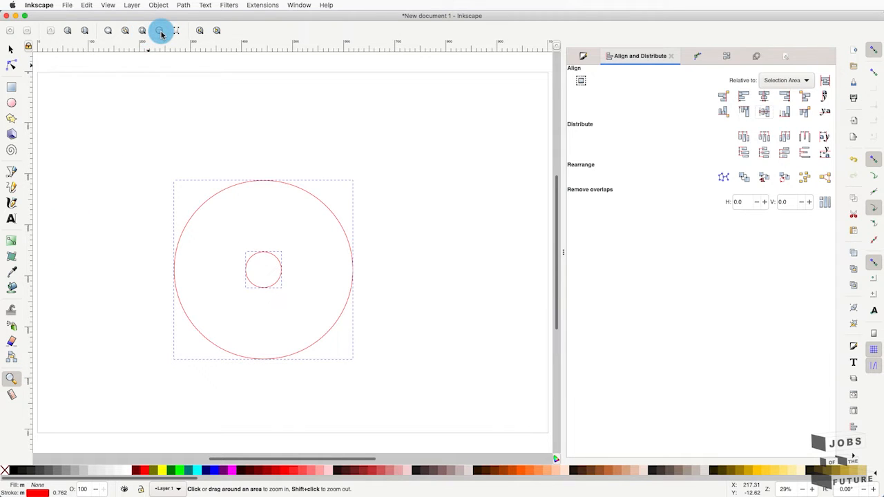
click(125, 32)
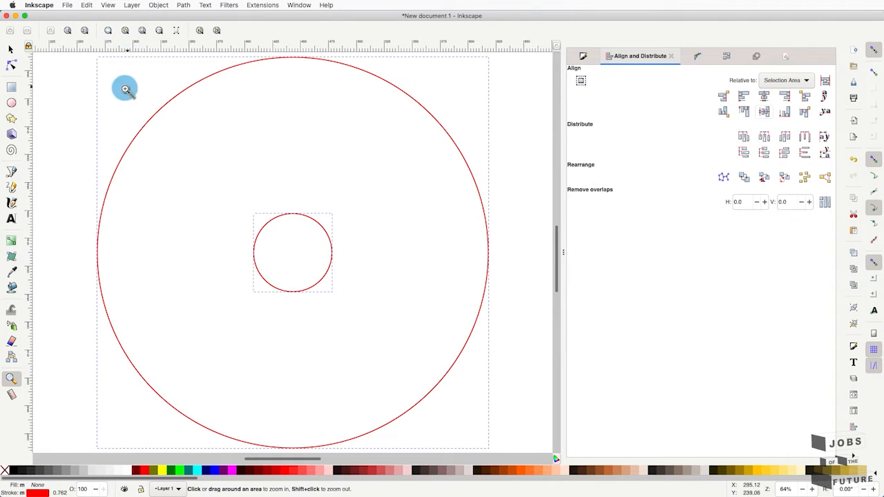
click(11, 49)
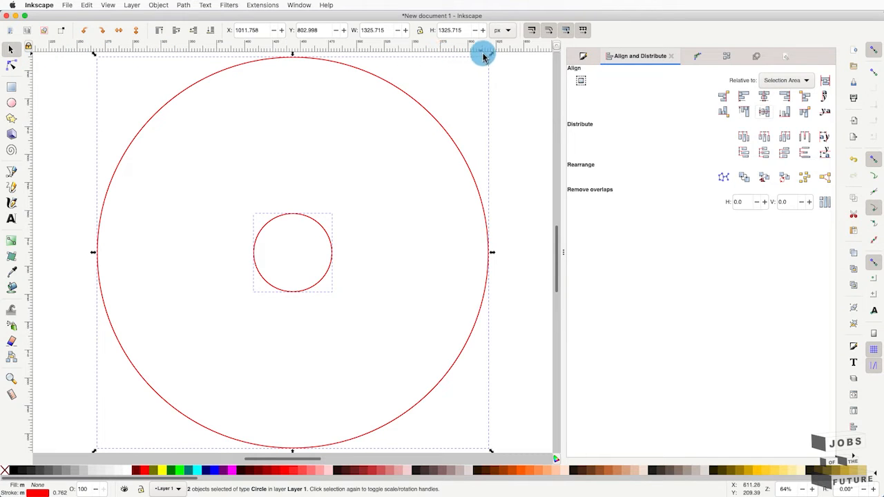
click(454, 132)
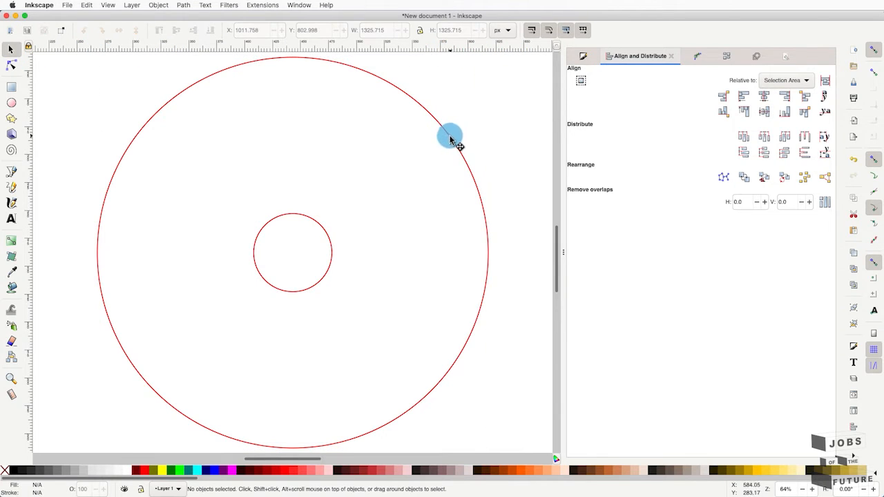
click(454, 133)
click(495, 30)
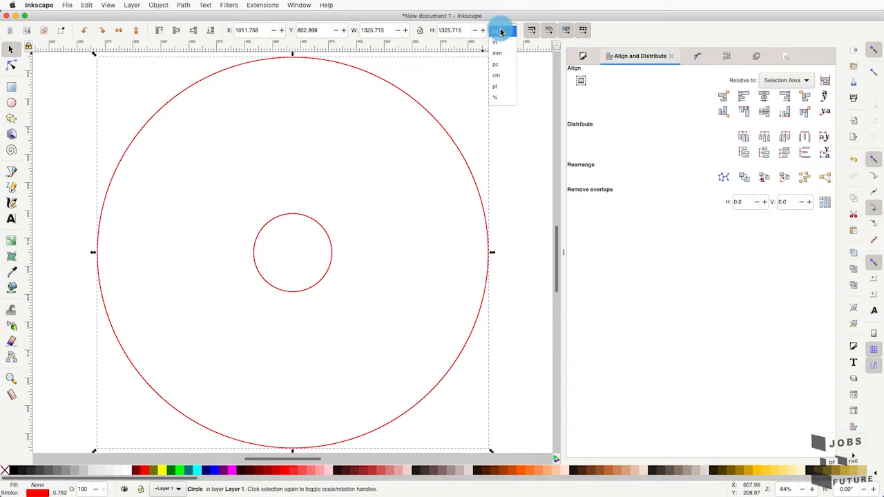
click(503, 52)
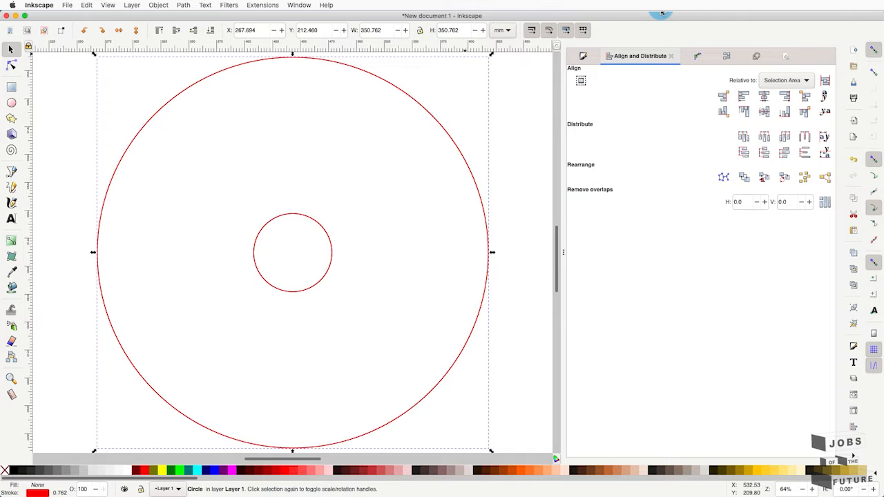
click(311, 222)
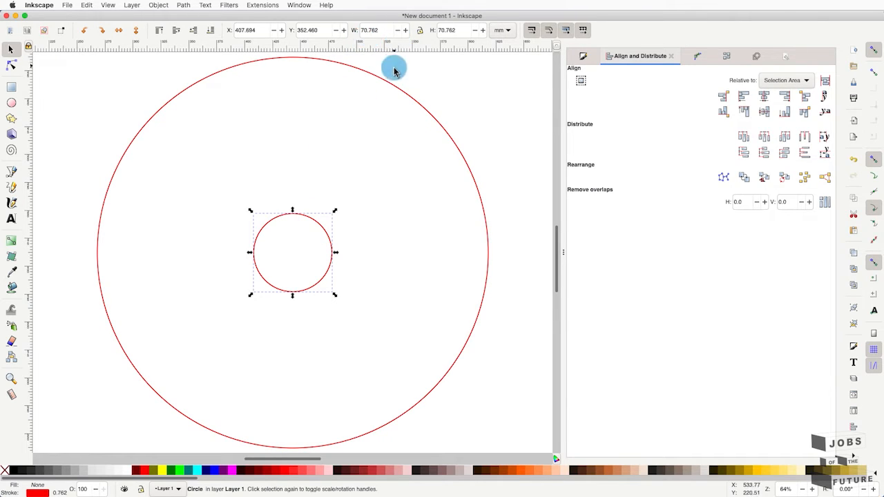
double_click(372, 31)
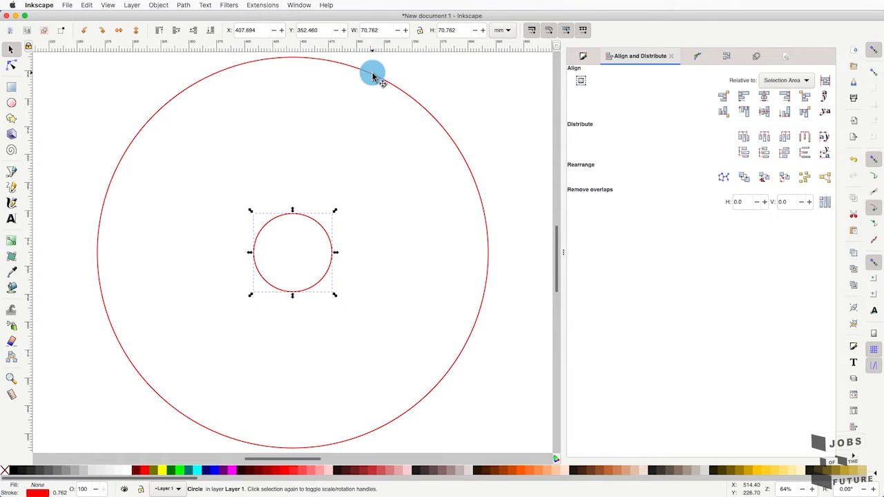
click(369, 73)
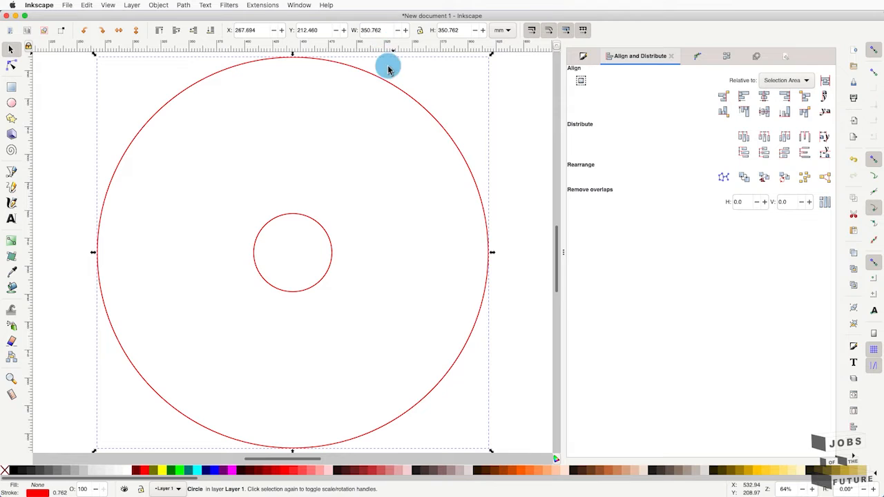
Step: Inspect the stroke width in the stroke style settings of the outer circle
click(434, 107)
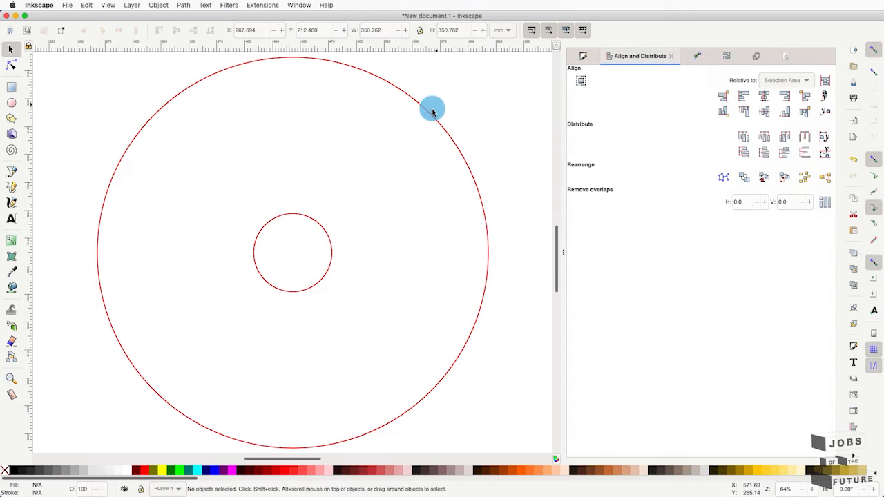
click(428, 113)
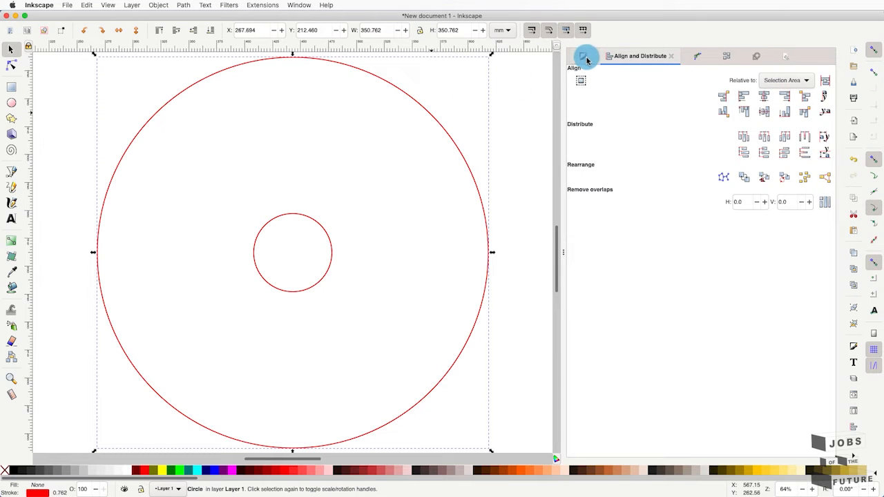
click(587, 60)
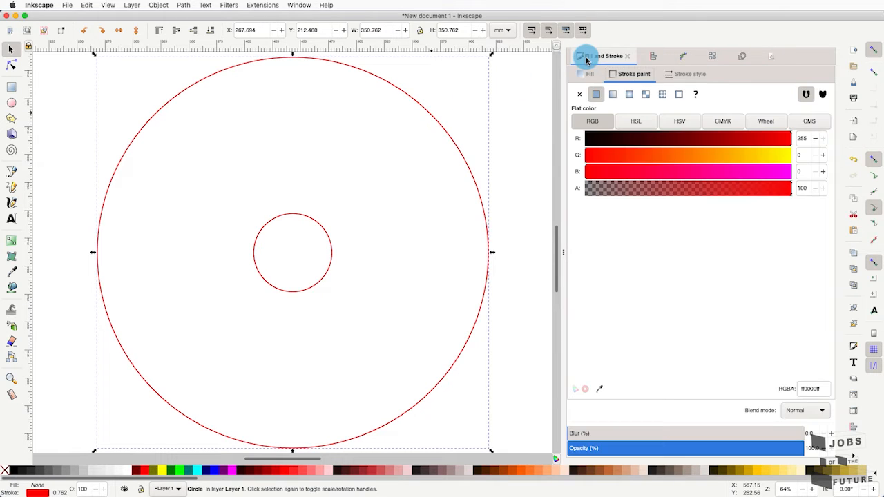
click(702, 76)
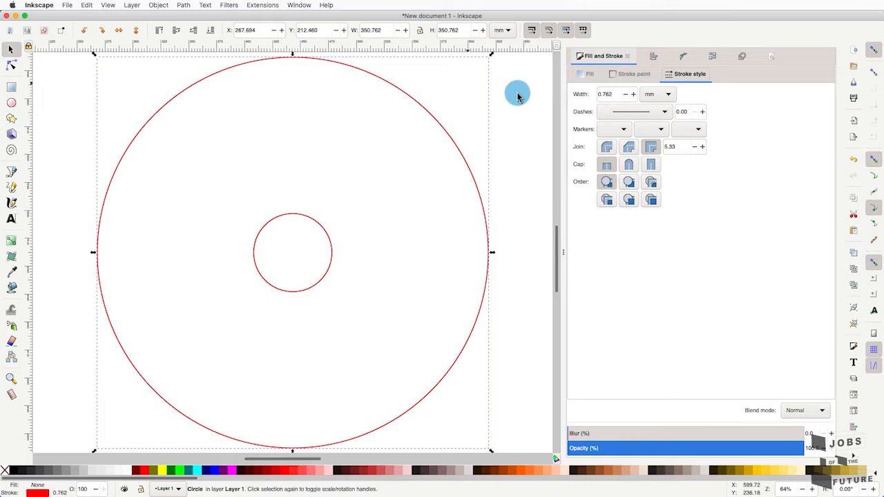
click(410, 138)
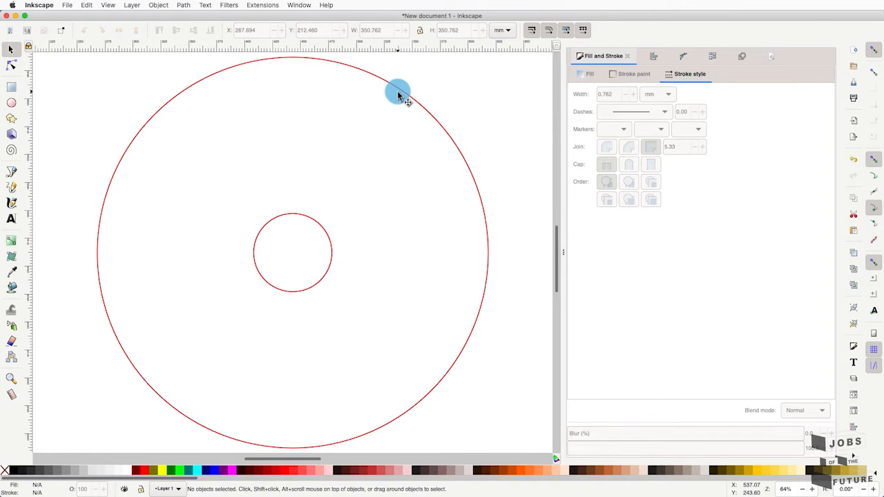
click(401, 93)
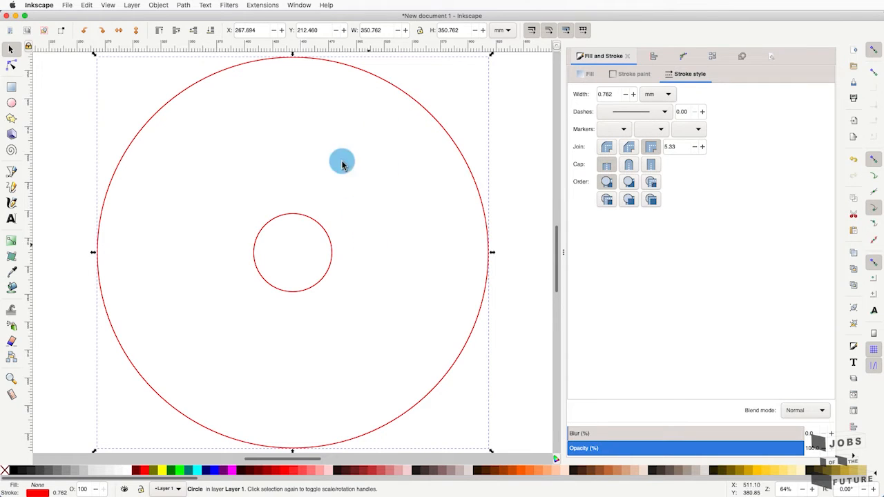
Step: Group the outer and inner circles into one object and check that they select together
click(294, 221)
click(423, 105)
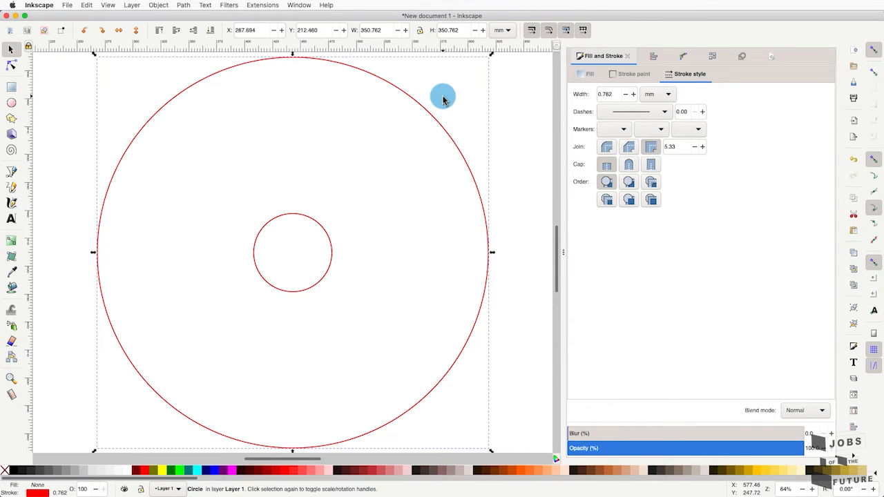
shift+click(319, 225)
click(159, 5)
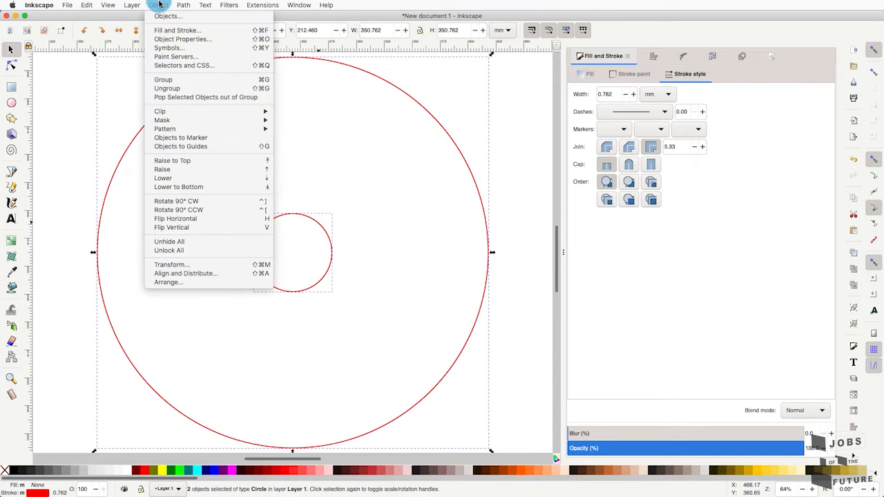
click(172, 80)
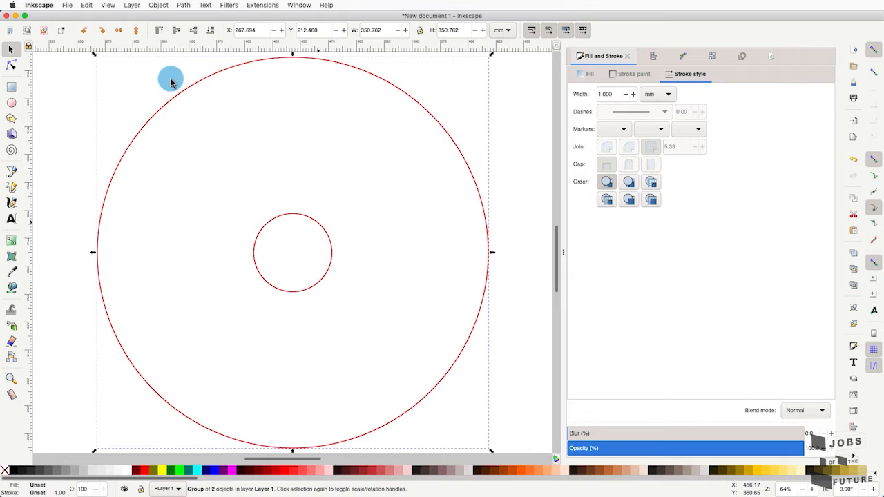
click(312, 221)
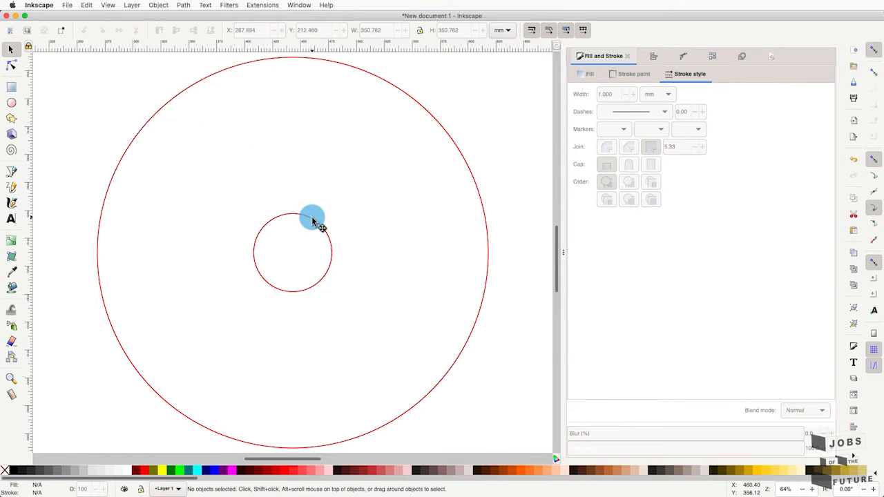
click(312, 221)
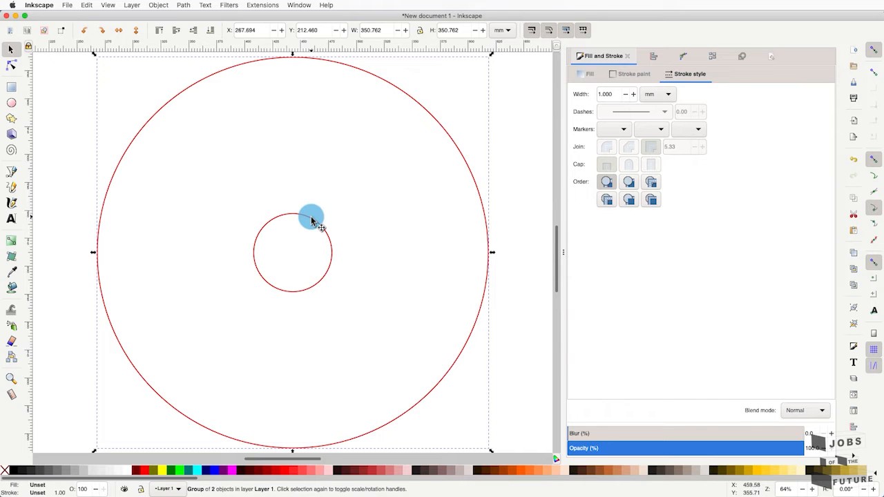
Step: Draw a red-outlined rectangle about 174 mm wide and 69 mm high near the outer circle's upper right edge
key(Escape)
key(5)
click(11, 87)
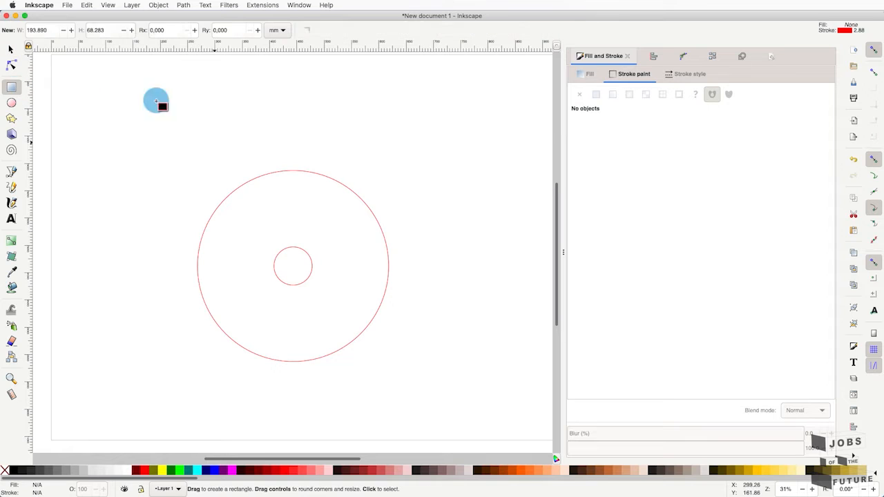
drag(348, 152, 443, 193)
Step: Duplicate the rectangle and place the copy across the outer circle's left edge and the original across its right edge, near mid-height
key(ctrl+c)
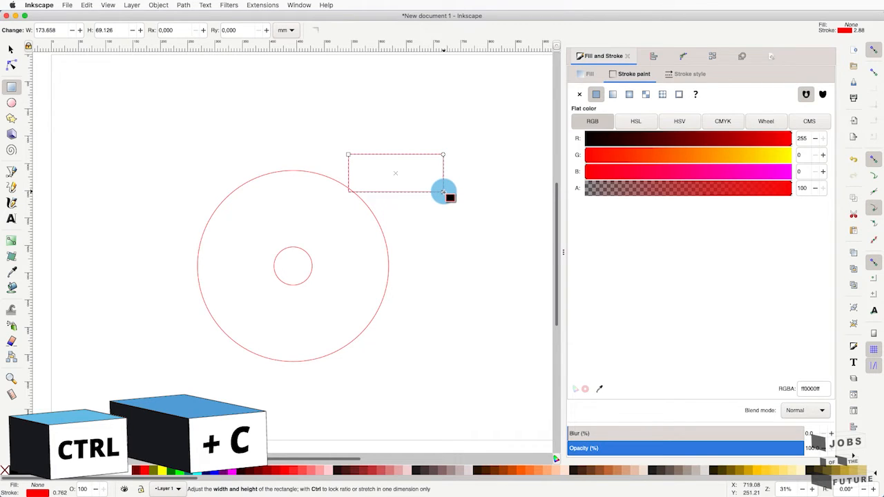
click(10, 51)
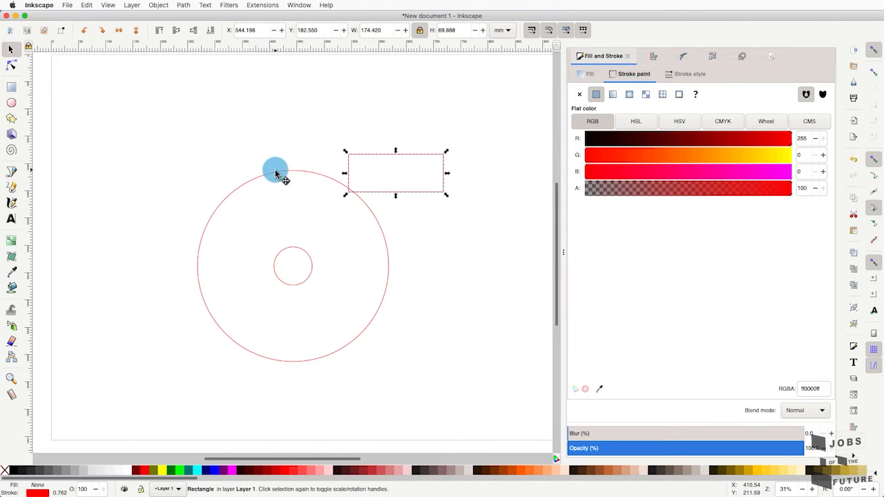
key(ctrl+v)
click(292, 143)
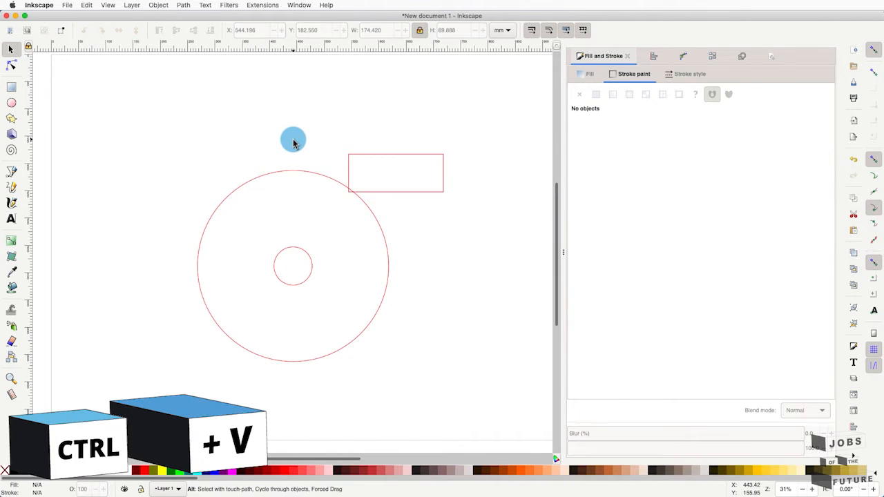
key(ctrl+v)
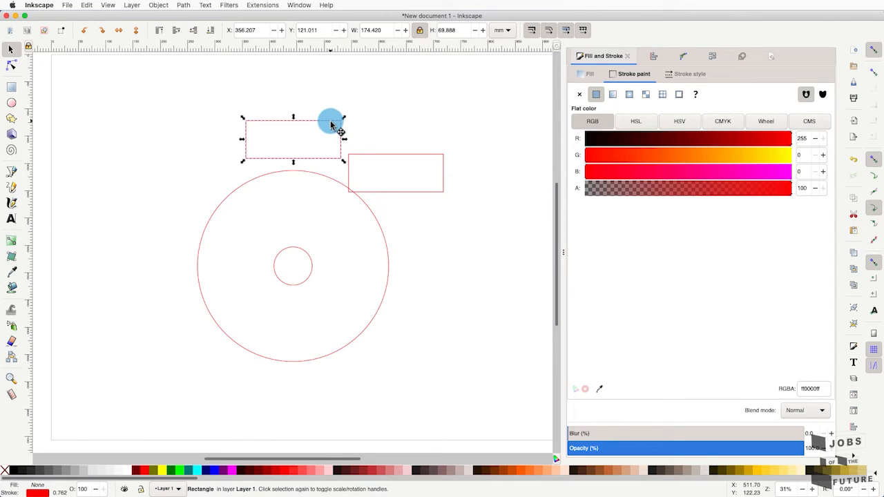
drag(336, 130, 206, 276)
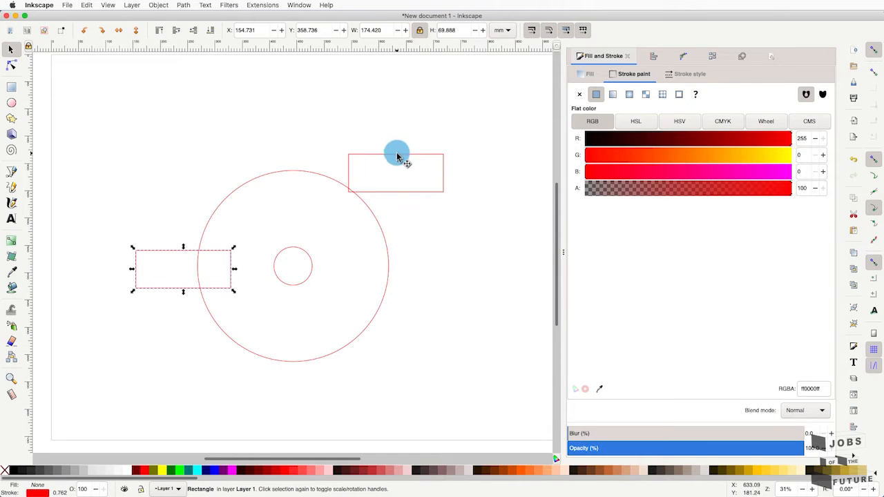
drag(399, 153, 397, 275)
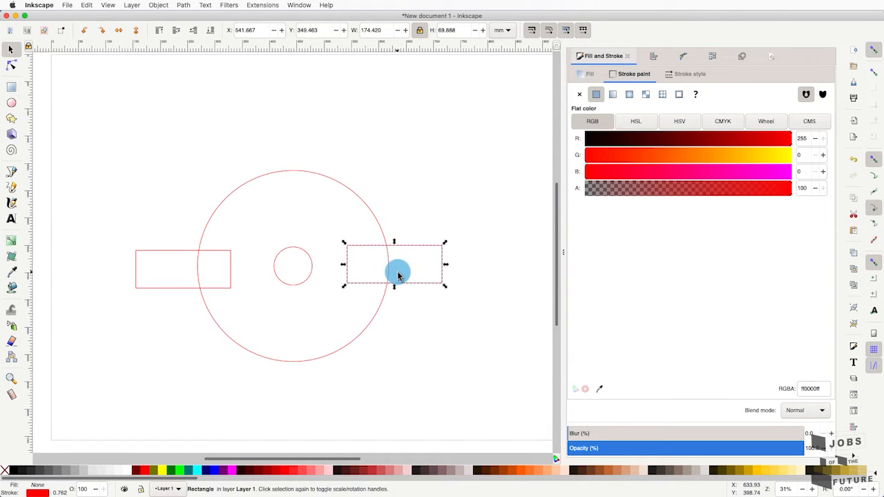
Step: Try centering the circle group and both rectangles on one horizontal axis, and undo the alignment
click(407, 217)
shift+click(312, 261)
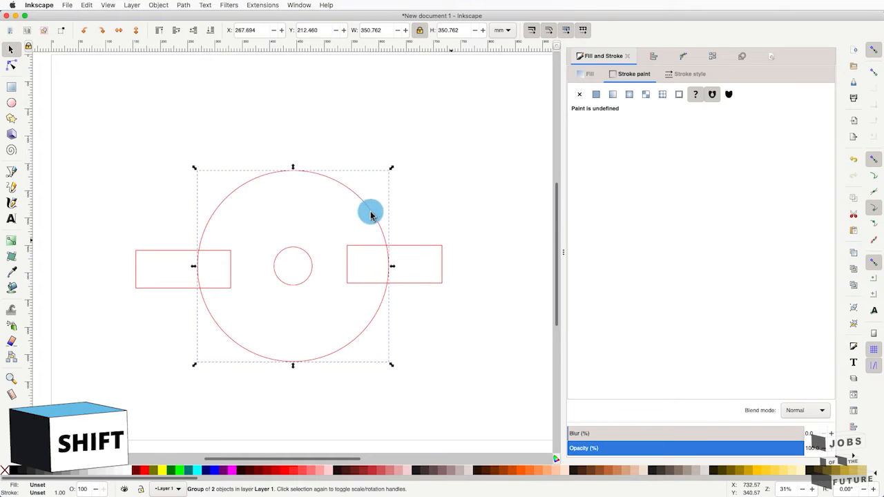
shift+click(431, 250)
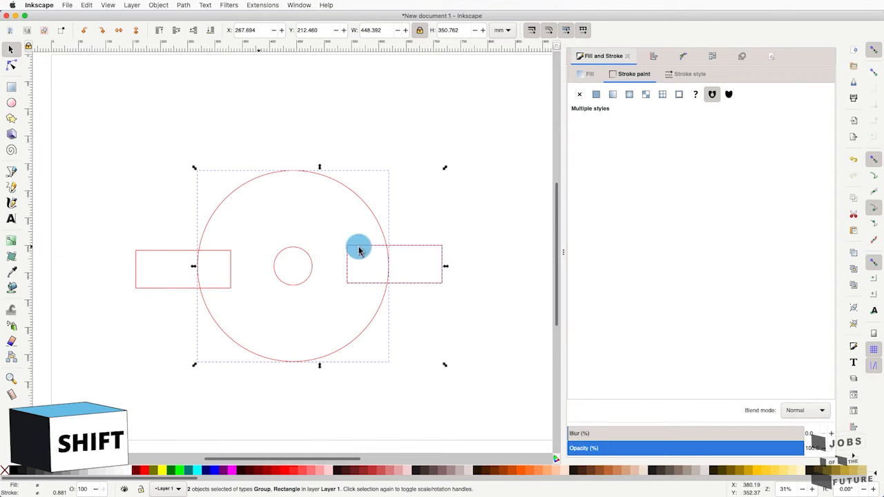
shift+click(167, 253)
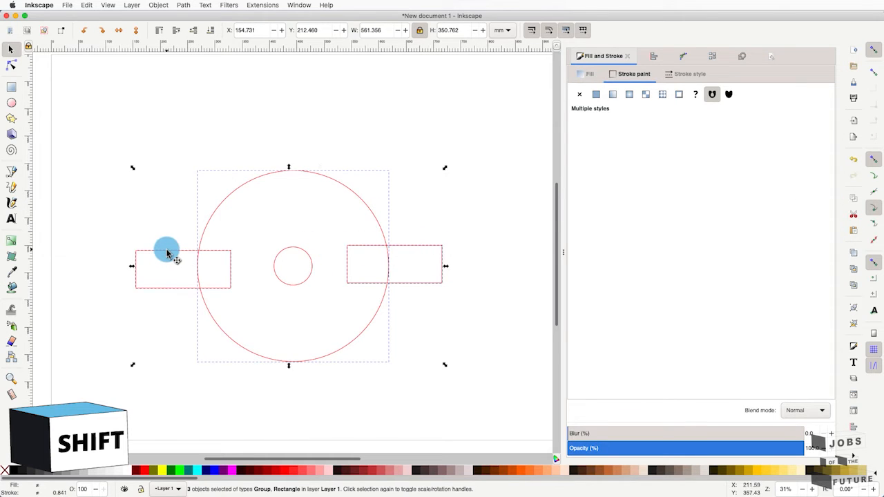
click(654, 57)
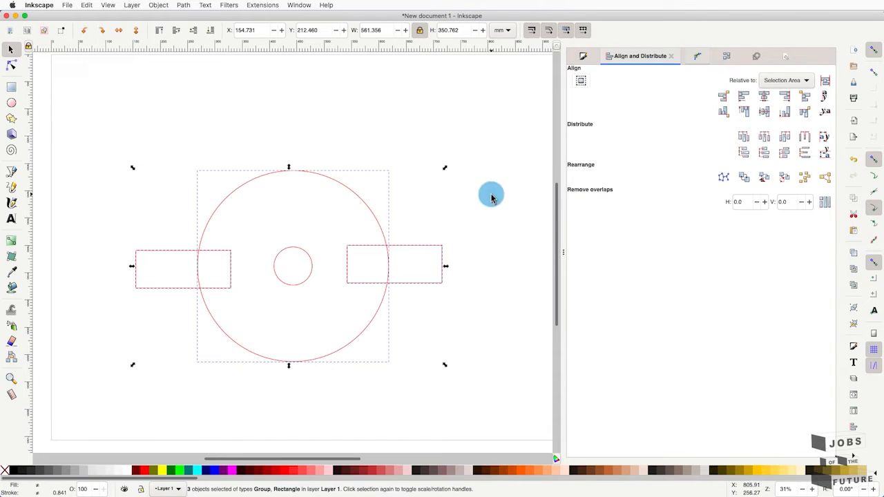
click(764, 114)
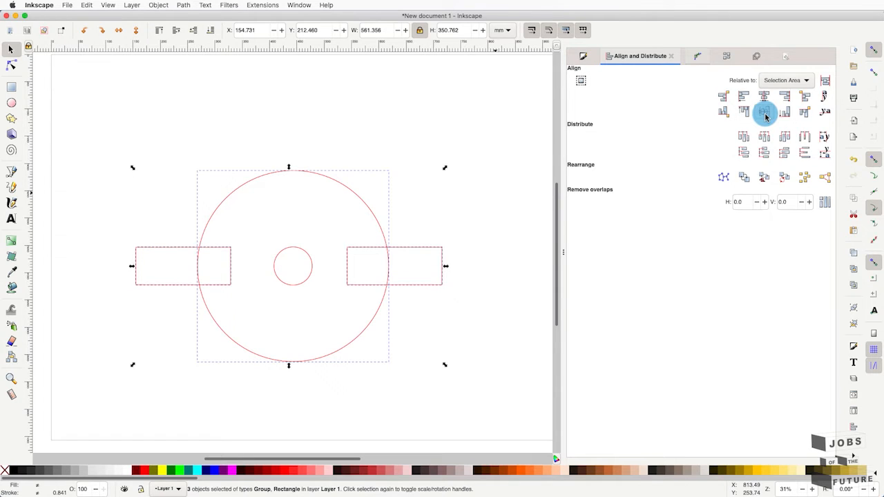
click(446, 237)
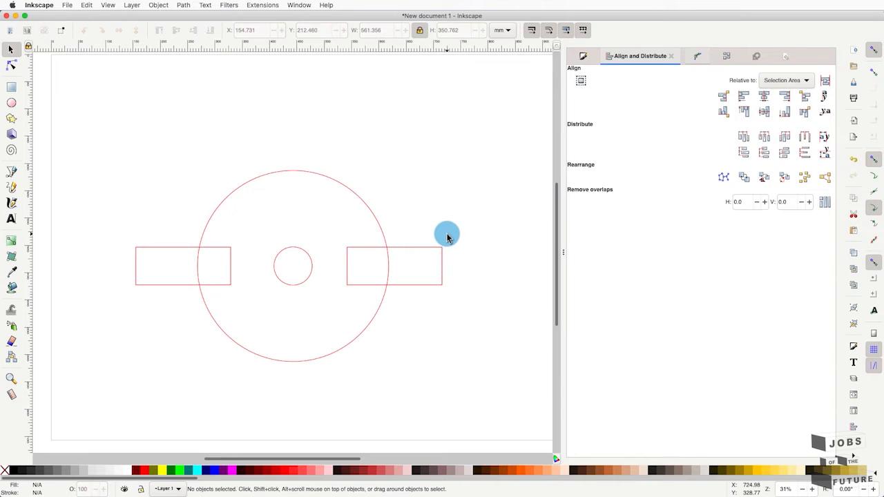
key(ctrl+z)
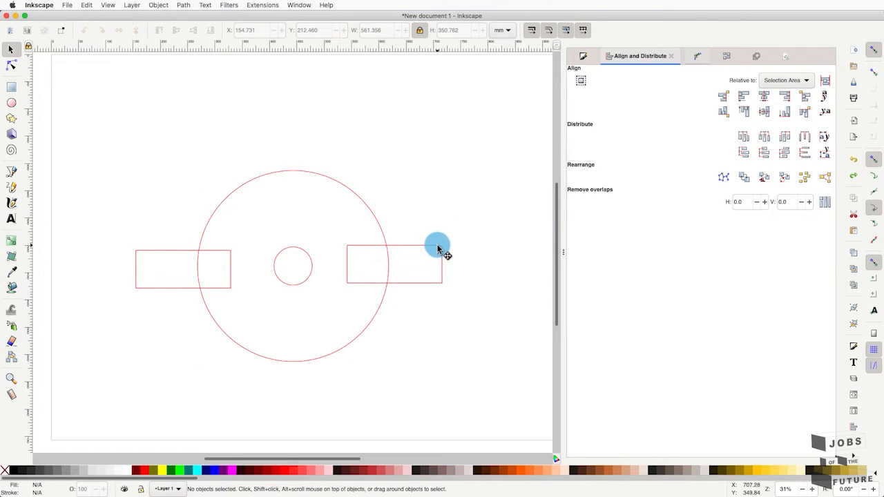
Step: Center the two rectangles on a common horizontal axis, and align them with the circle group on that axis
click(438, 247)
shift+click(232, 253)
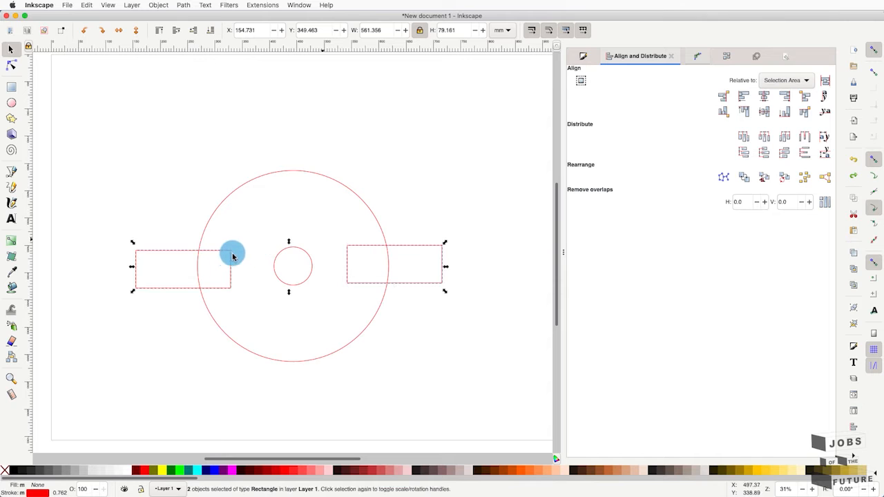
click(764, 112)
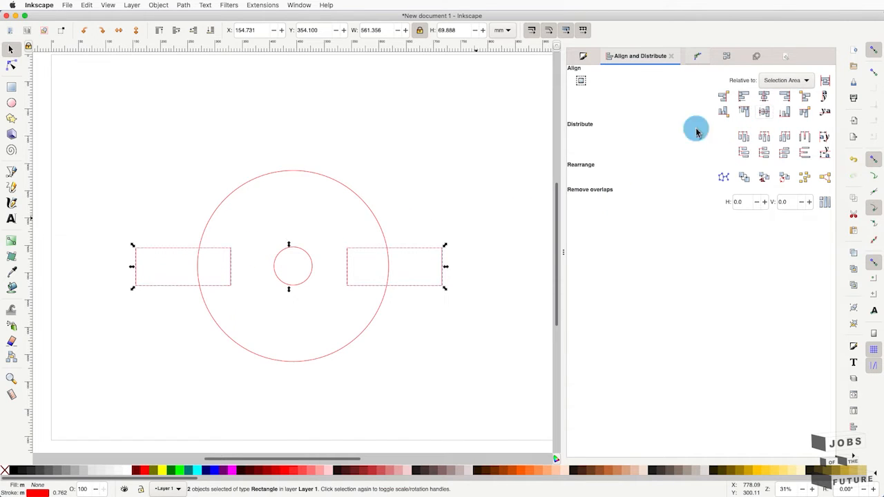
shift+click(371, 207)
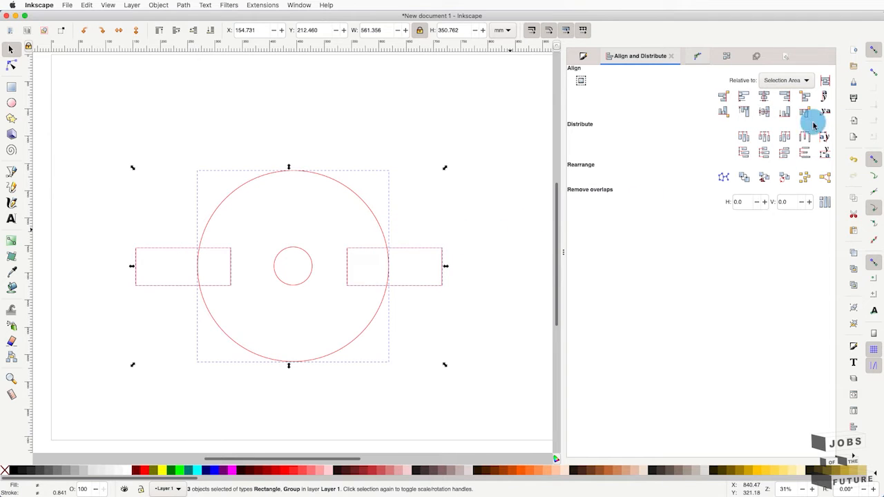
click(764, 111)
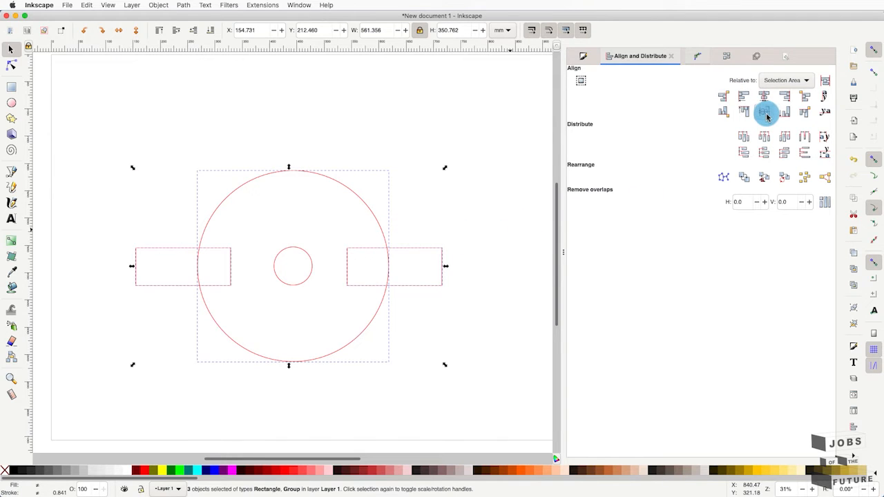
click(453, 214)
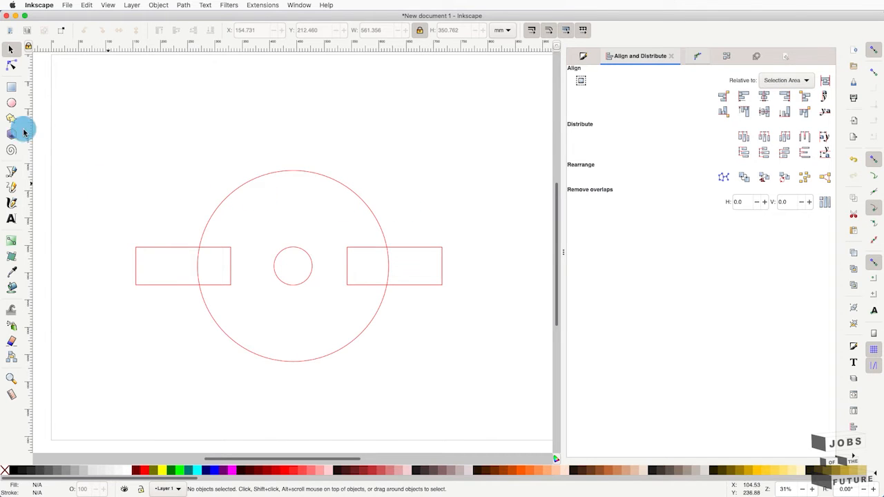
Step: Draw a red-outlined circle about 300 mm in diameter overlapping the upper part of the outer circle
click(11, 104)
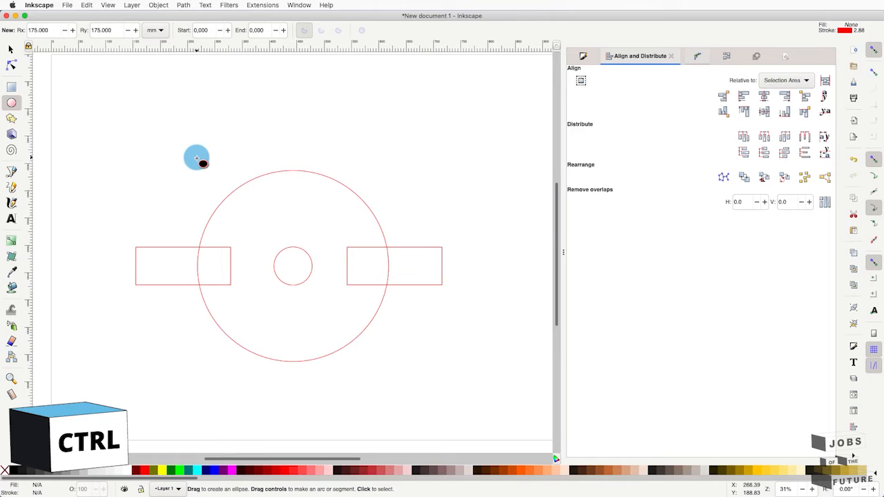
drag(205, 158, 370, 342)
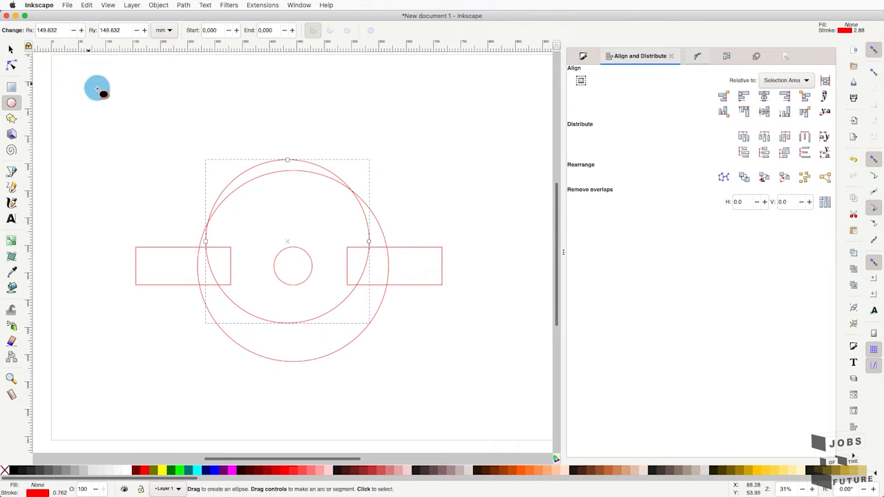
click(10, 49)
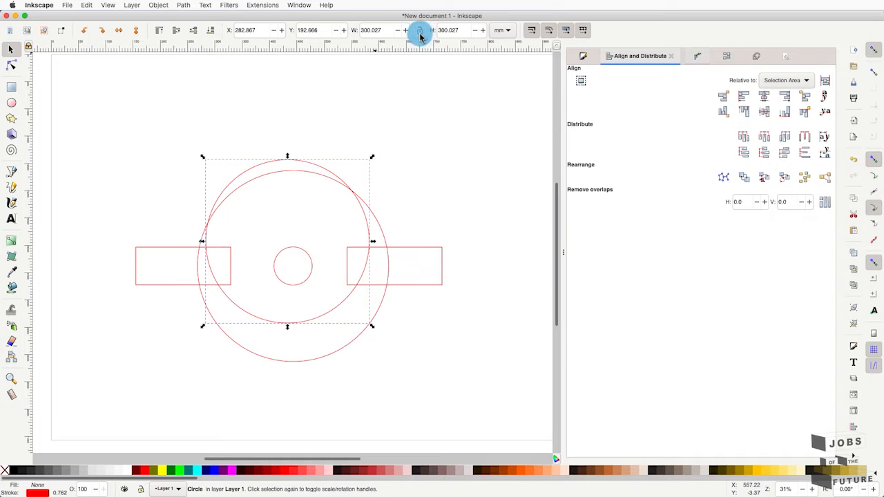
Step: Move the newly drawn circle inside the outer circle so that they are roughly concentric
click(310, 152)
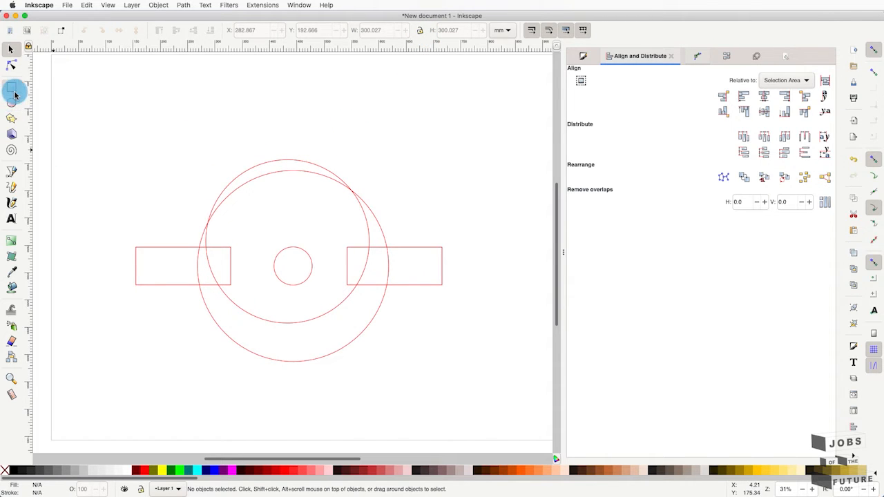
click(11, 87)
click(11, 50)
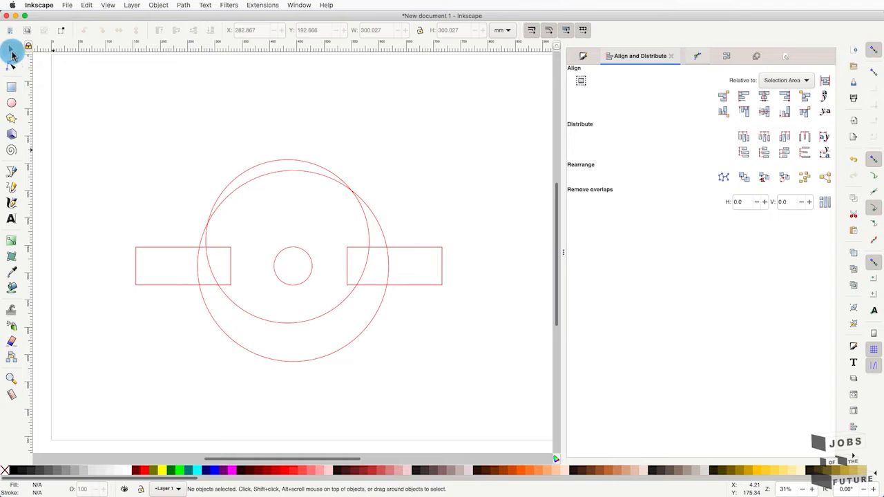
click(293, 161)
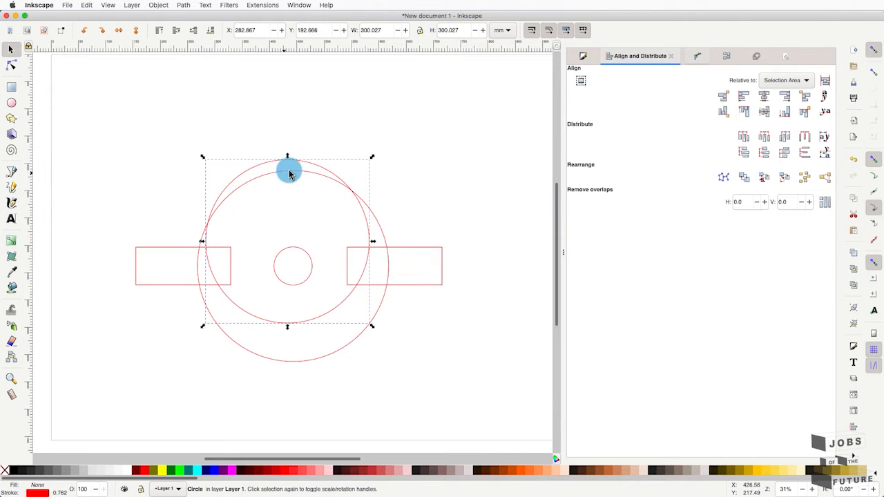
drag(304, 167, 316, 201)
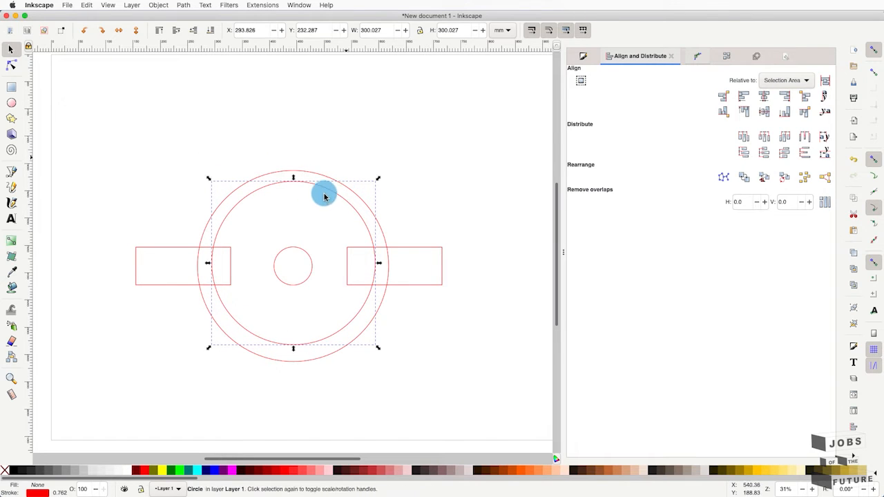
Step: Set the new circle's width and height to 320 mm
double_click(382, 31)
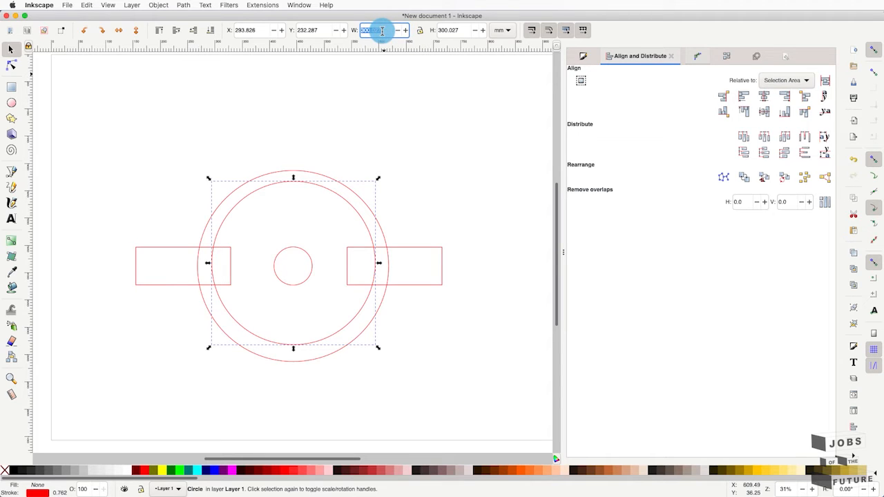
text(320)
key(Tab)
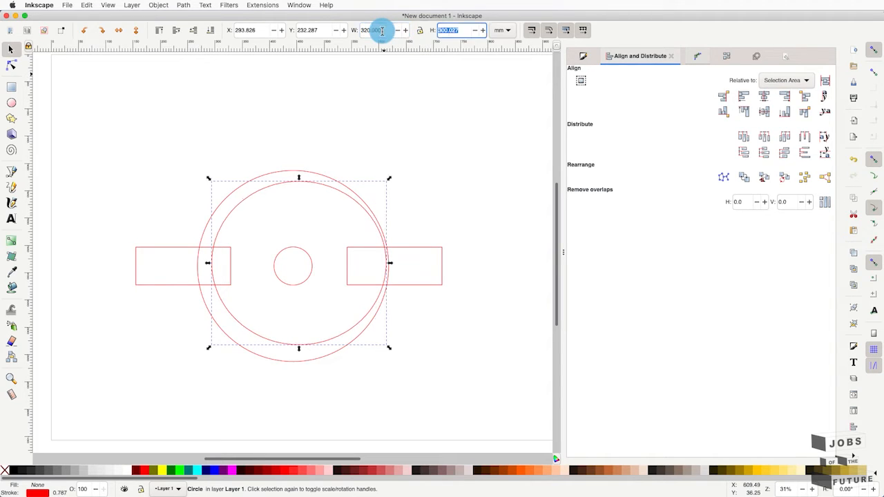
text(320)
key(Return)
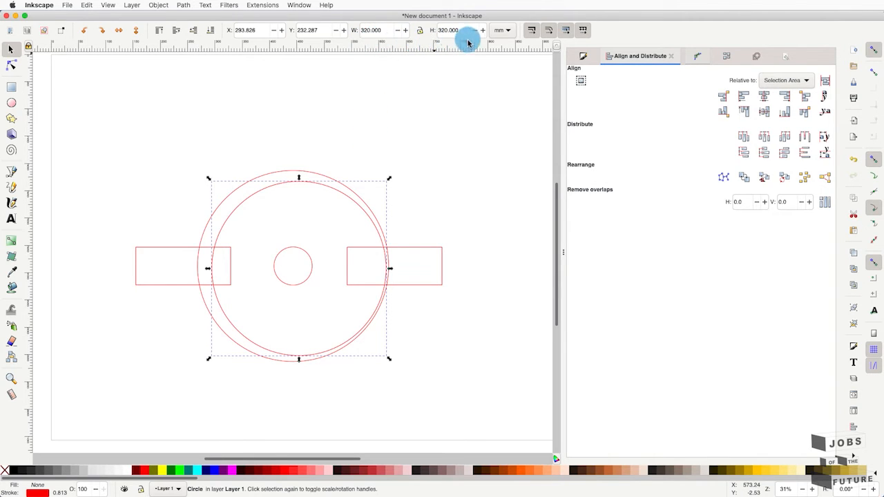
Step: Lock the new circle's width-to-height ratio and set its width to 310 mm
click(421, 31)
double_click(373, 29)
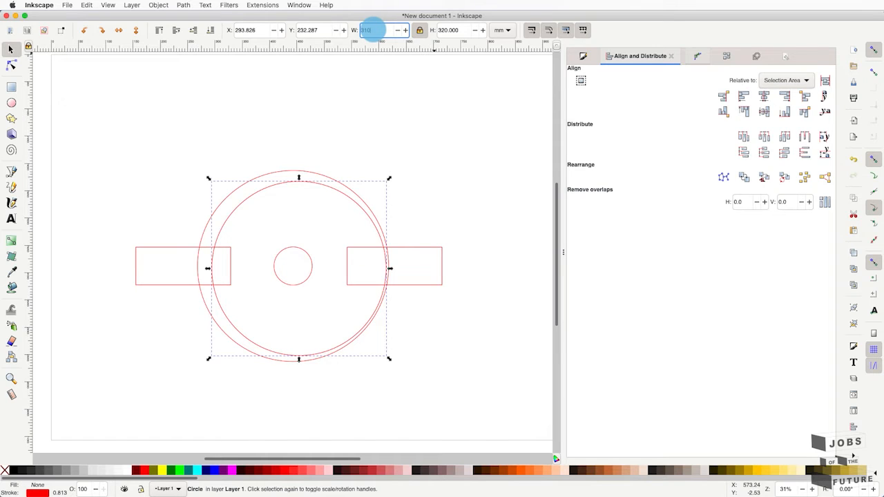
key(Return)
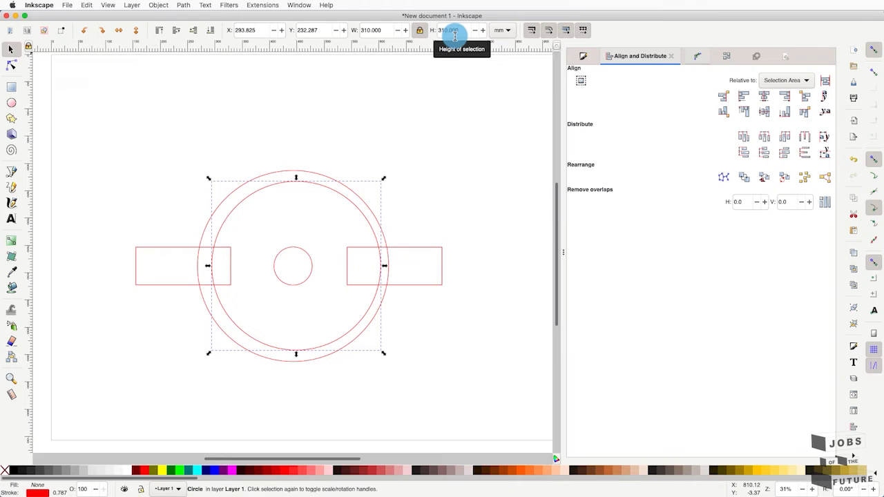
Step: Change the 310 mm circle's stroke color to blue with RGB 75, 0, 252
click(587, 58)
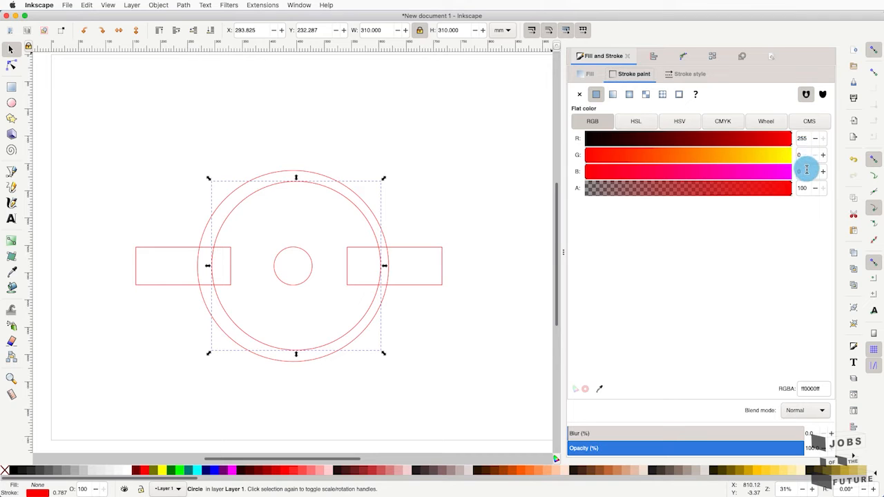
drag(776, 138, 692, 138)
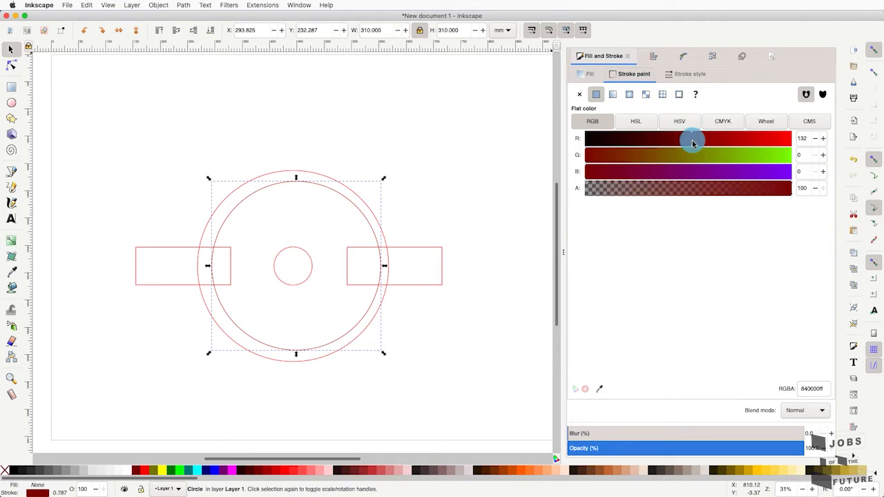
drag(681, 172, 798, 173)
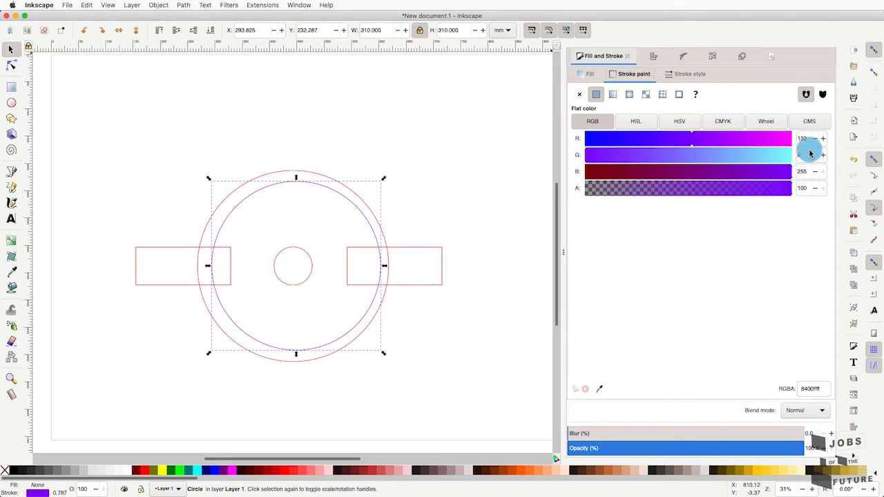
drag(730, 142, 646, 138)
click(789, 176)
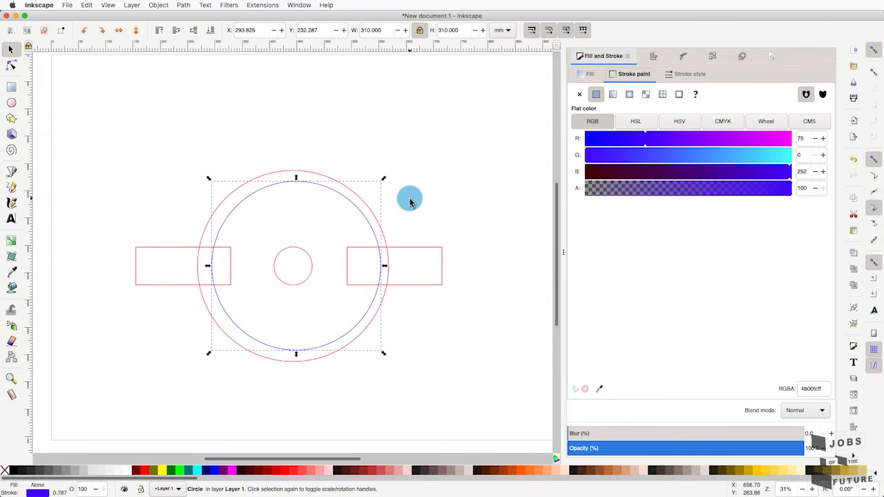
Step: Center the blue circle on the red circle group both horizontally and vertically
shift+click(322, 178)
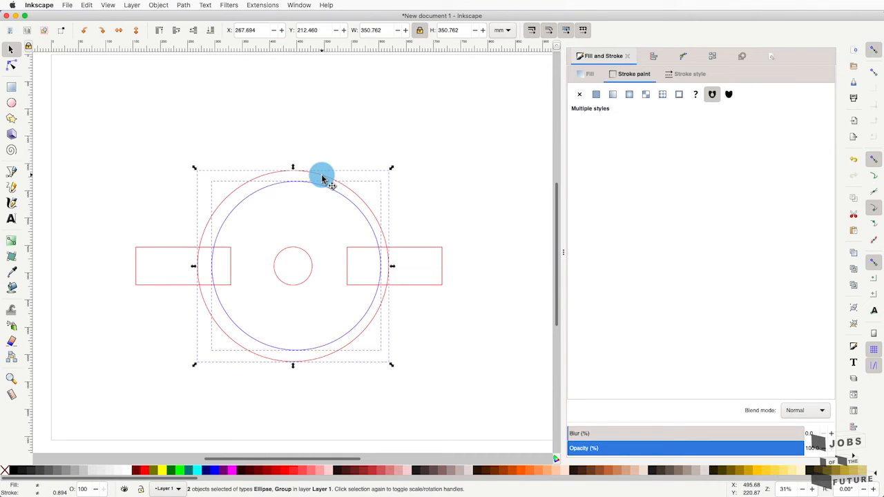
click(656, 60)
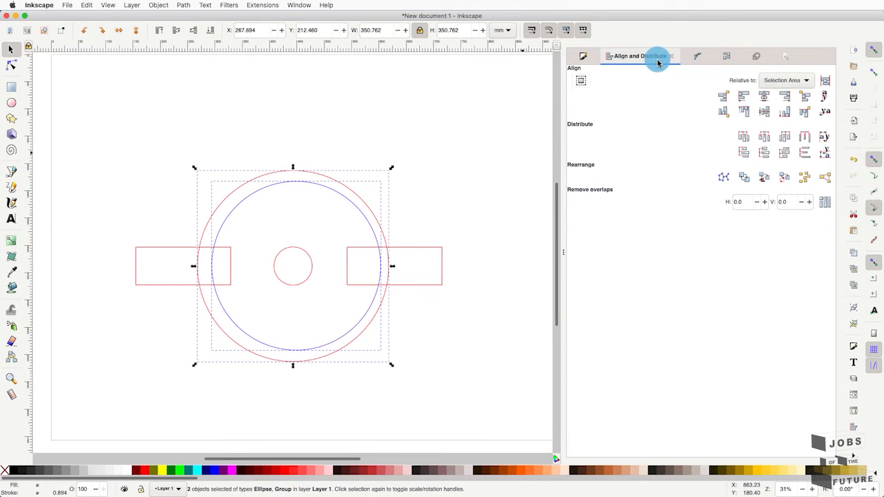
click(764, 99)
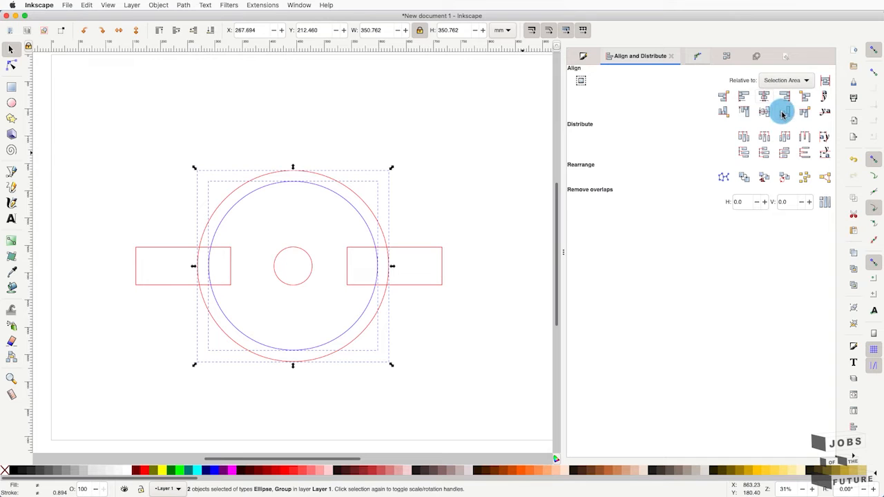
click(404, 258)
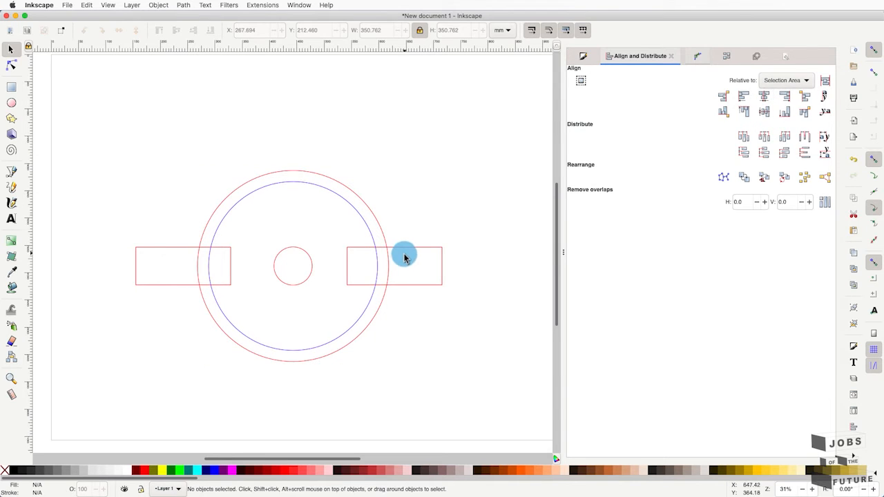
Step: Align the right rectangle's left edge to the blue circle's right edge, relative to the biggest object
click(406, 247)
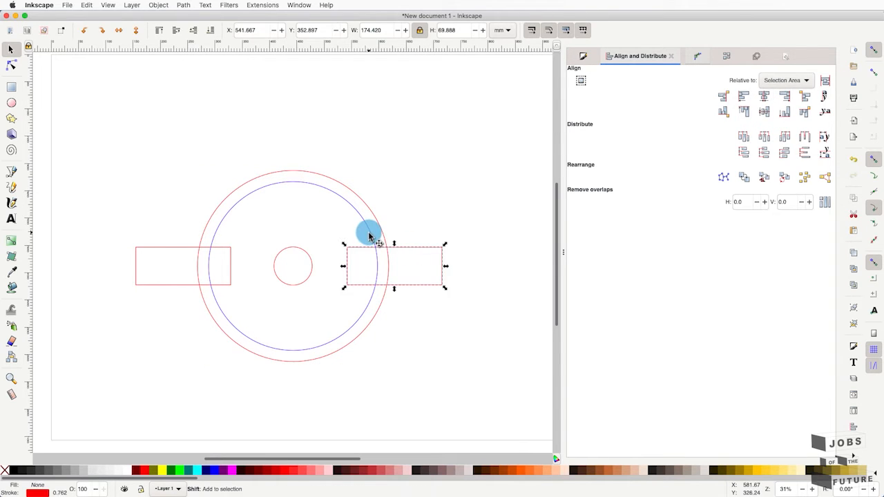
shift+click(369, 236)
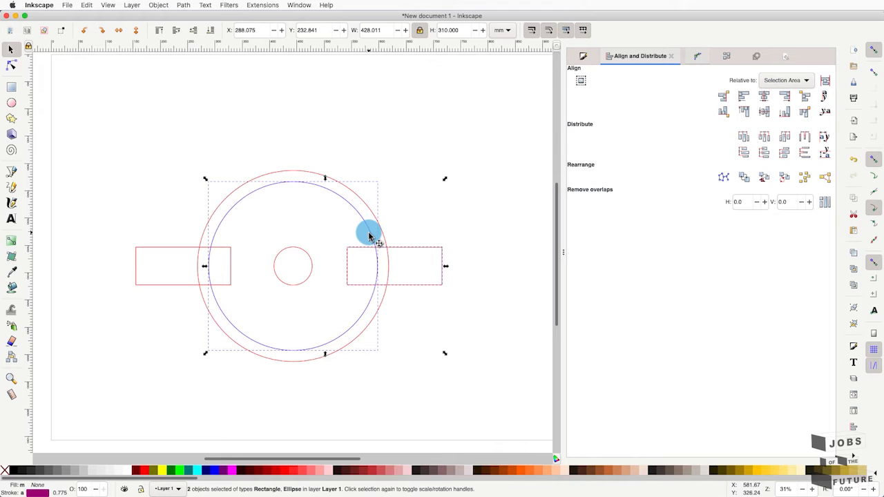
click(812, 83)
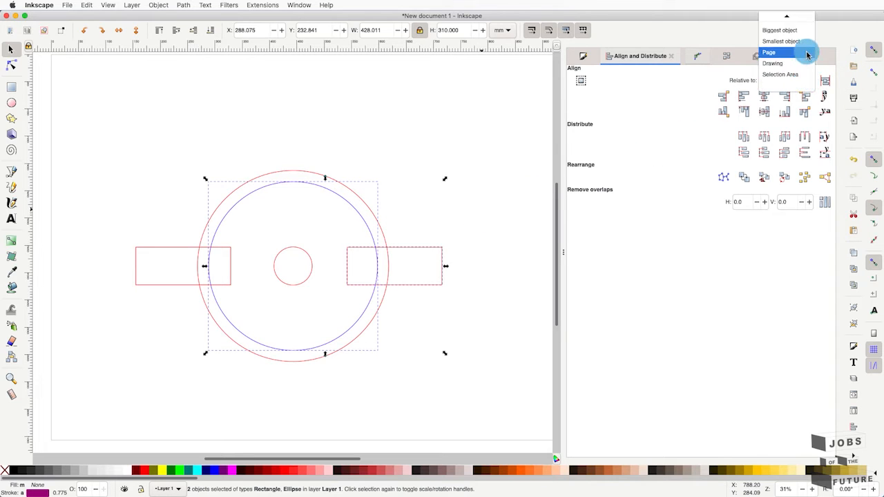
mouse_move(802, 15)
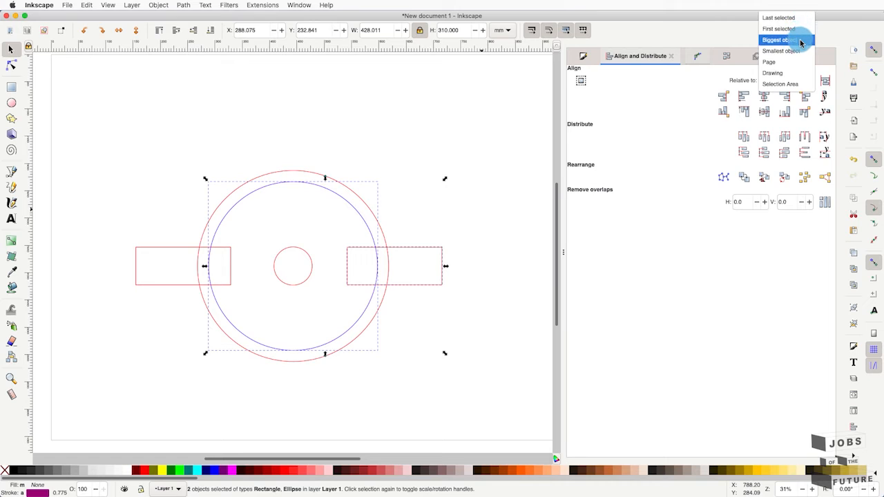
click(801, 40)
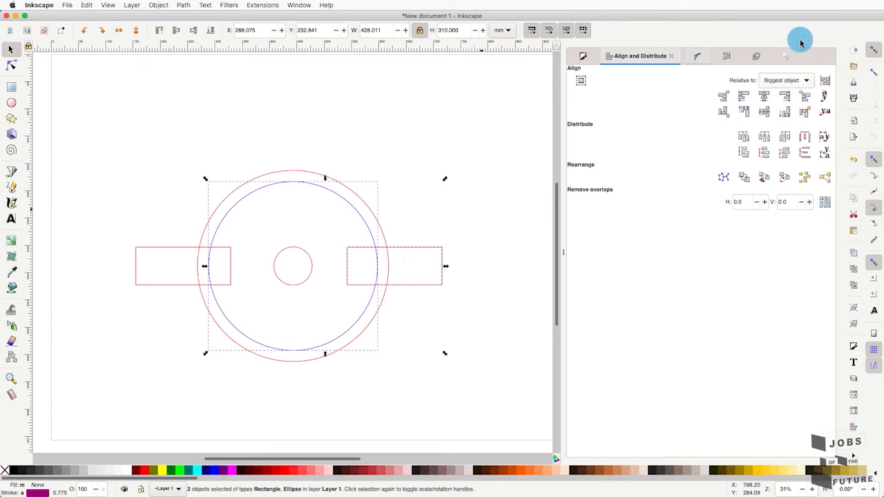
click(805, 98)
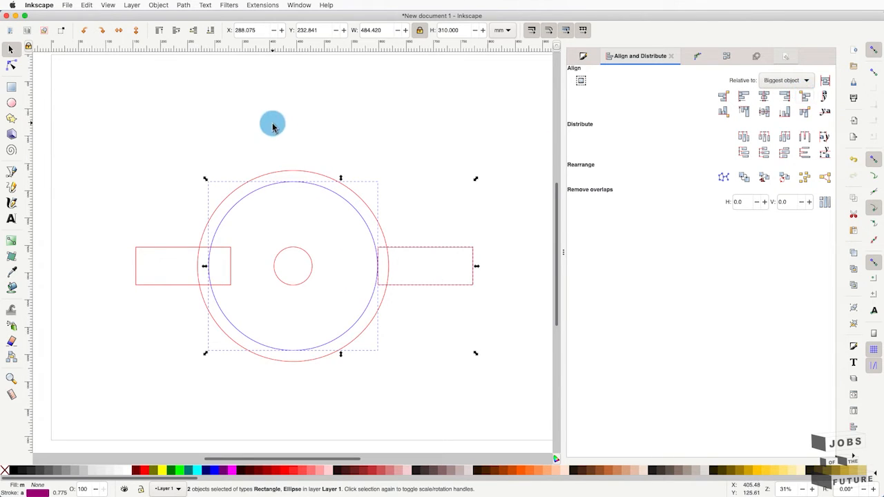
Step: Align the left rectangle's right edge to the left edge of the blue circle
click(262, 186)
shift+click(175, 247)
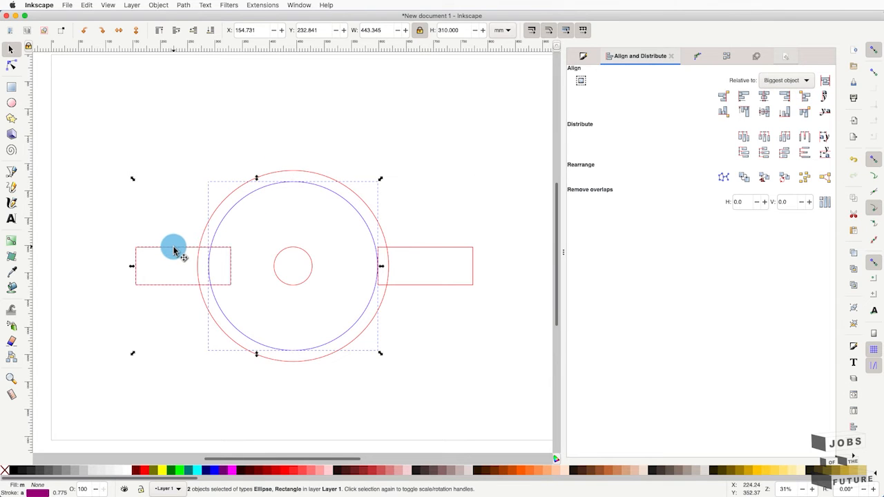
click(723, 102)
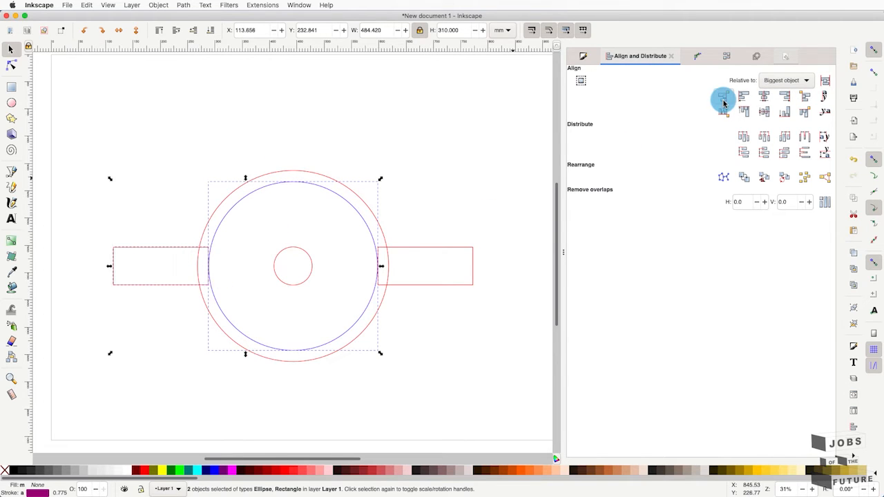
Step: Delete the blue 310 mm guide circle
click(319, 187)
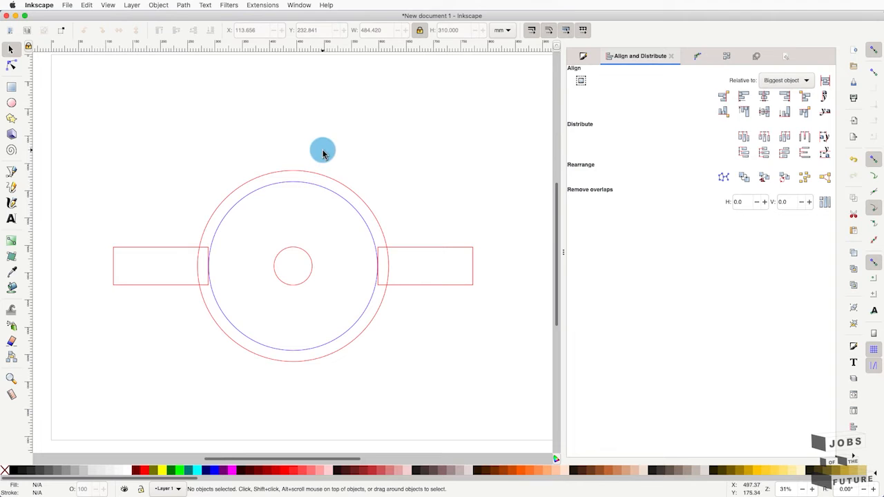
click(321, 191)
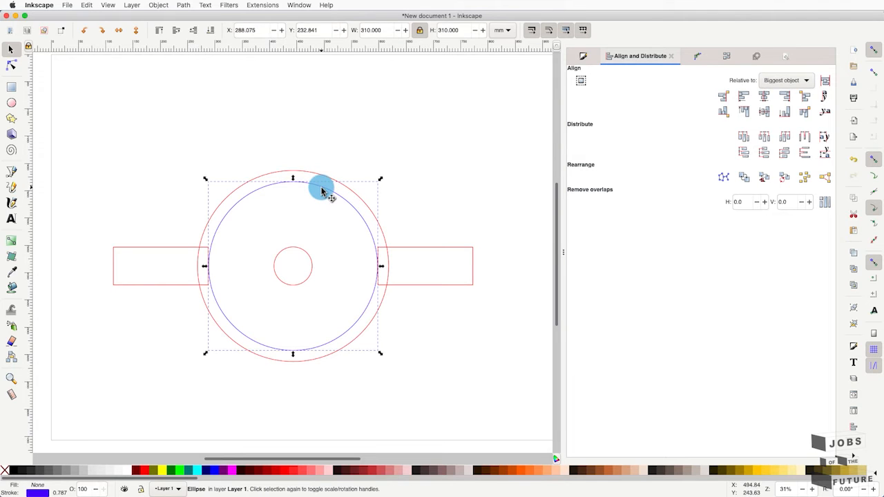
key(Delete)
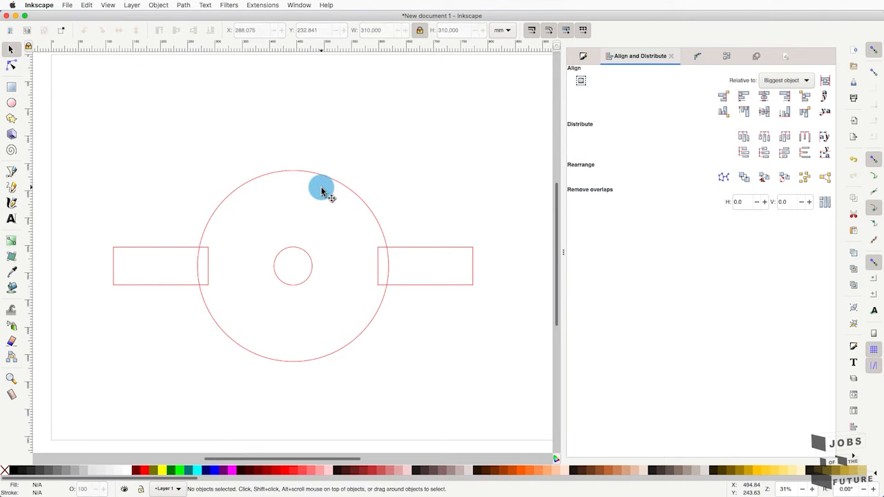
Step: Ungroup the two red concentric circles so that each can be selected separately
click(334, 186)
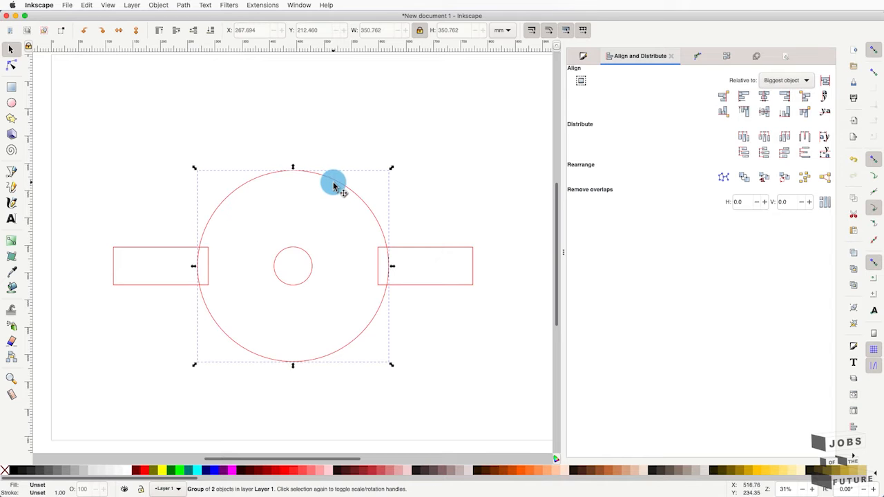
click(157, 5)
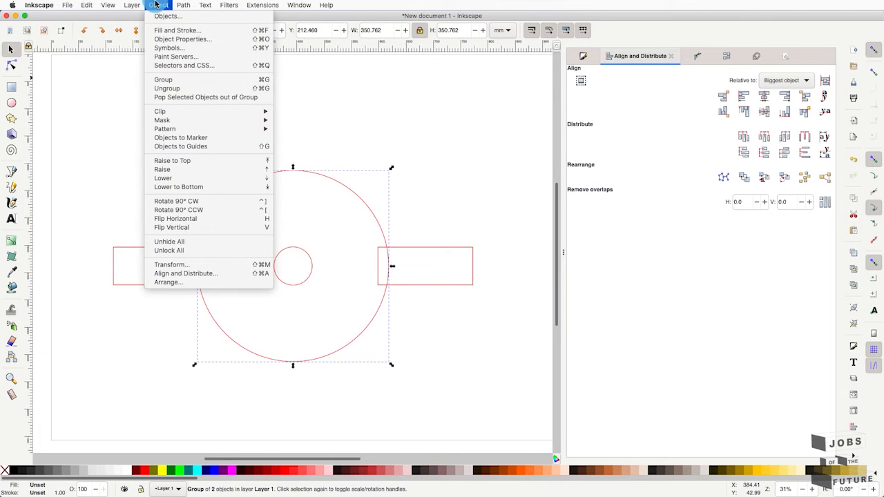
click(190, 88)
click(351, 131)
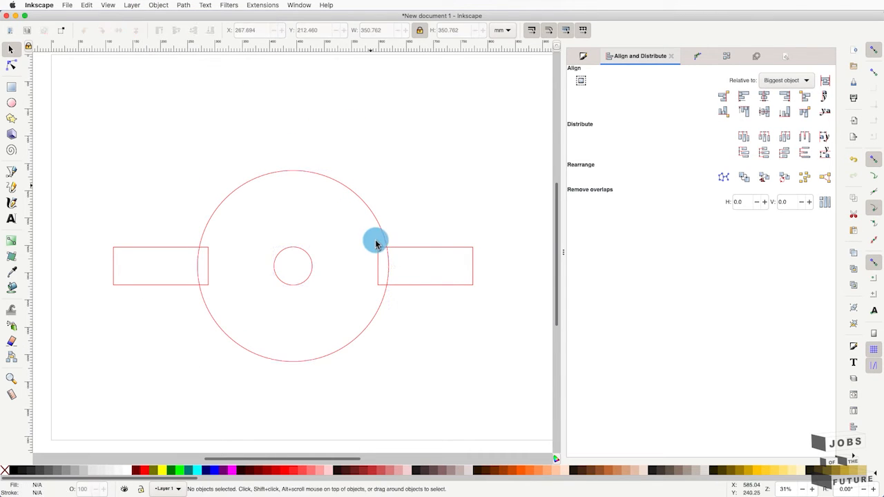
Step: Merge the large red circle and both side rectangles into one outline with a Union operation
click(380, 233)
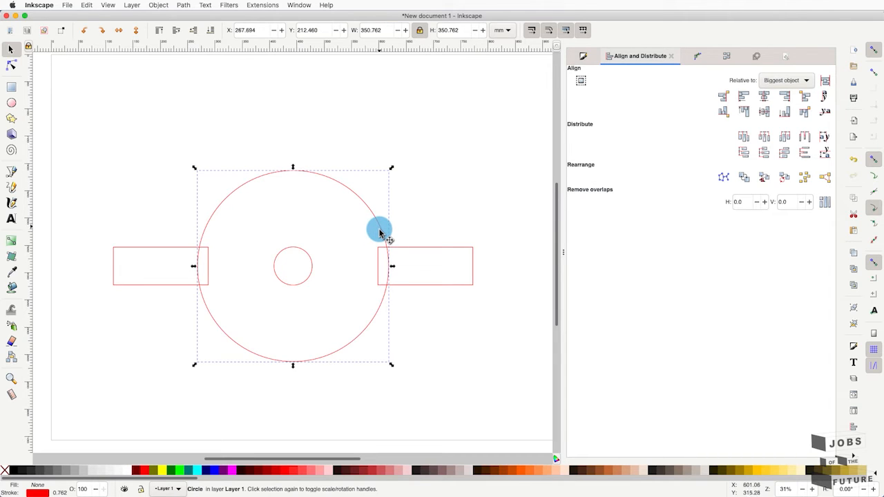
shift+click(412, 251)
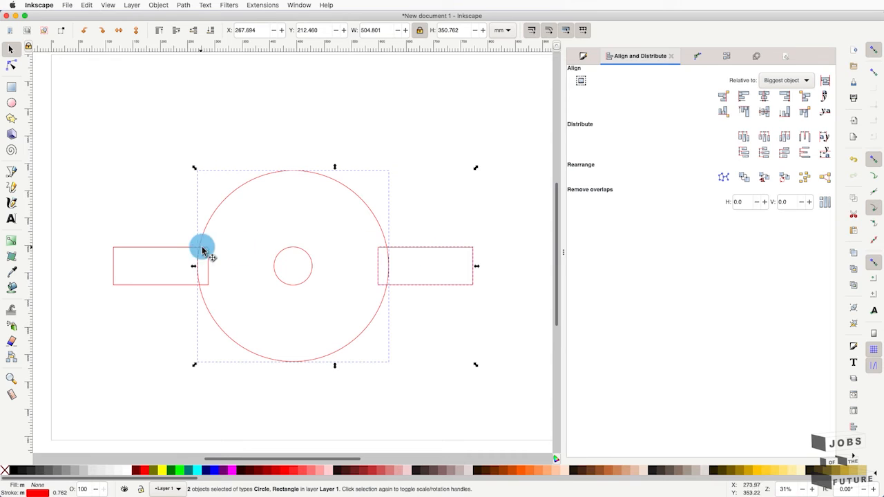
shift+click(146, 247)
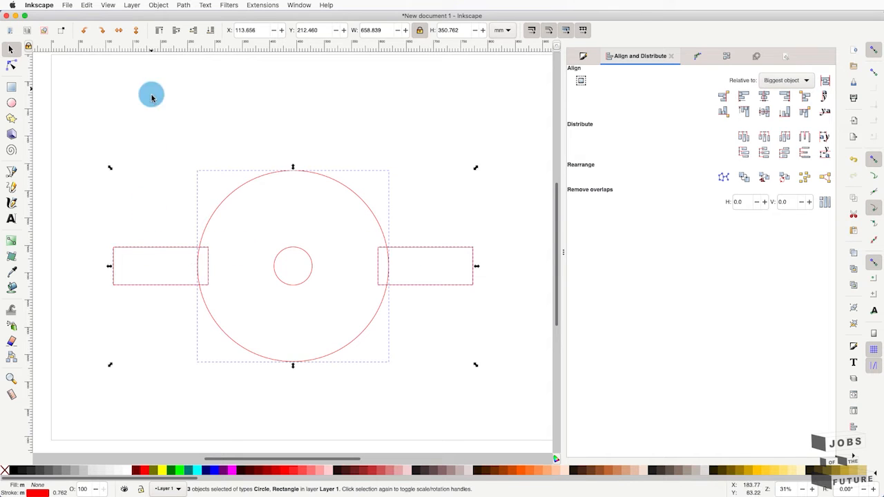
click(181, 6)
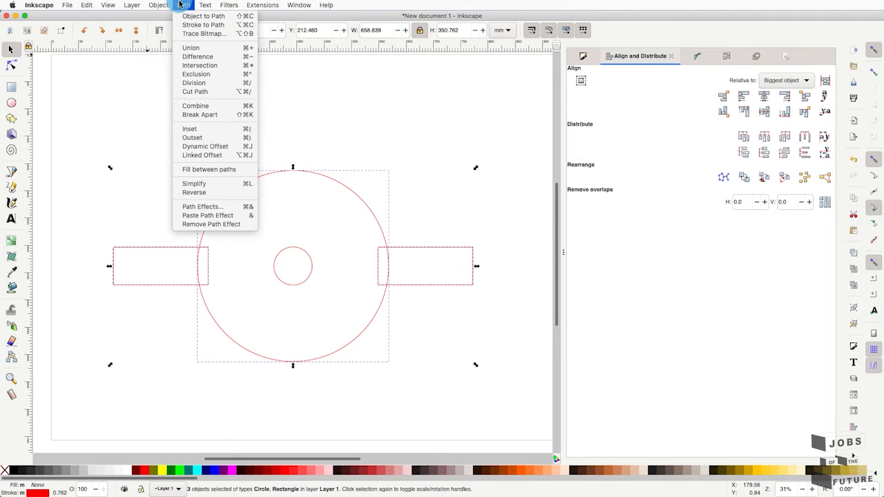
click(184, 48)
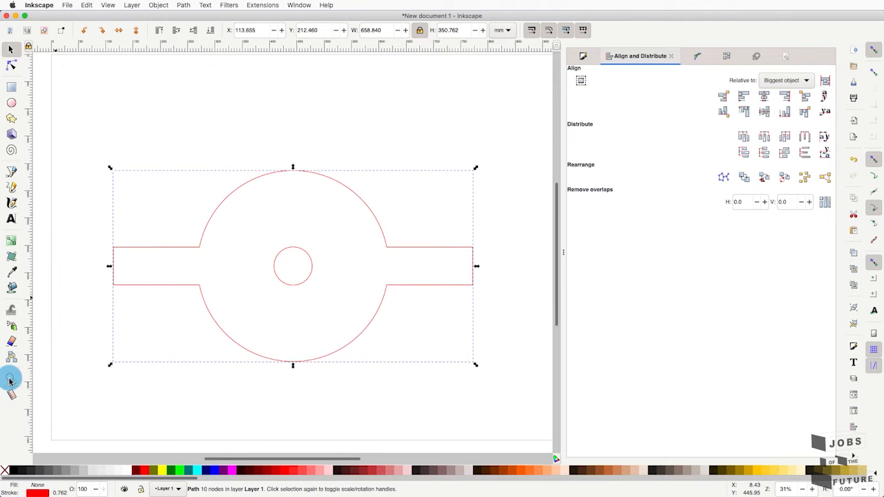
Step: Measure the upper edge of the left arm from its outer corner to where it meets the circular outline
scroll(274, 306, up, 1)
scroll(282, 297, up, 1)
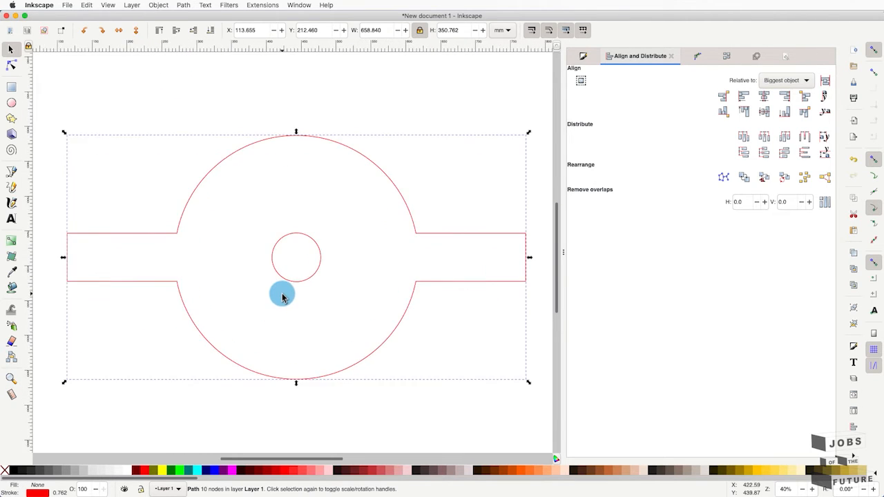
drag(562, 254, 789, 257)
scroll(61, 261, up, 1)
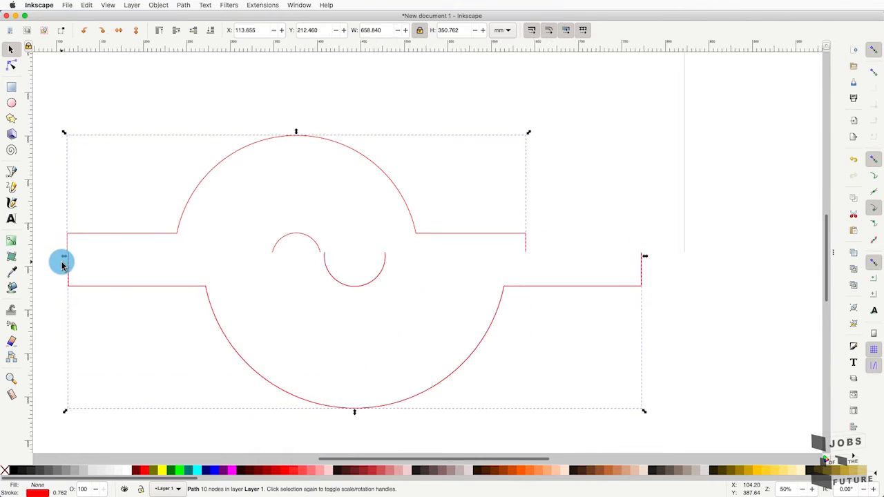
scroll(164, 279, up, 1)
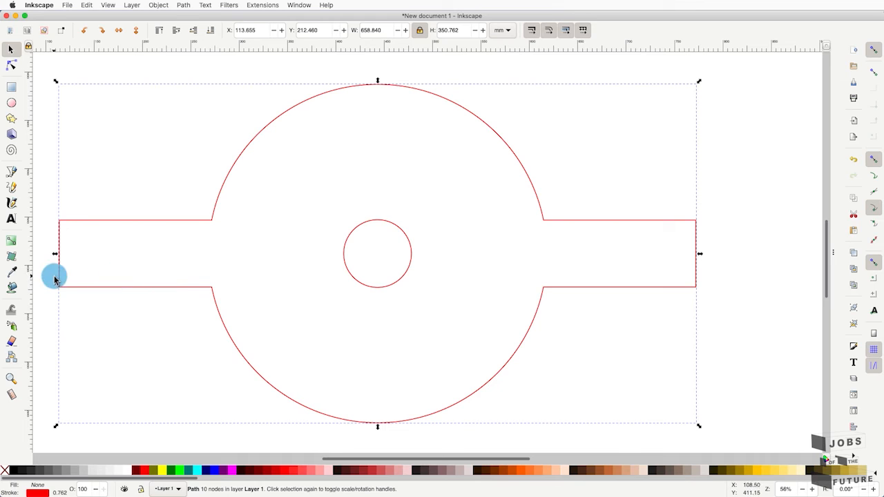
click(9, 396)
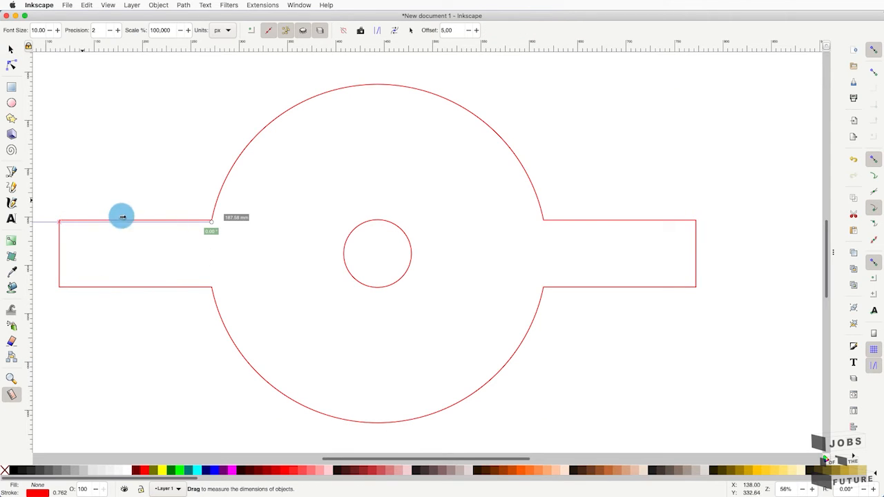
click(11, 50)
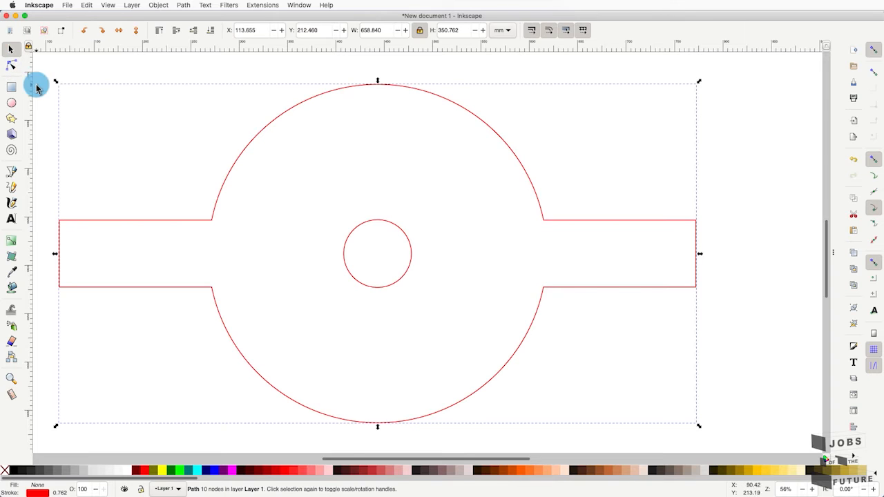
click(13, 393)
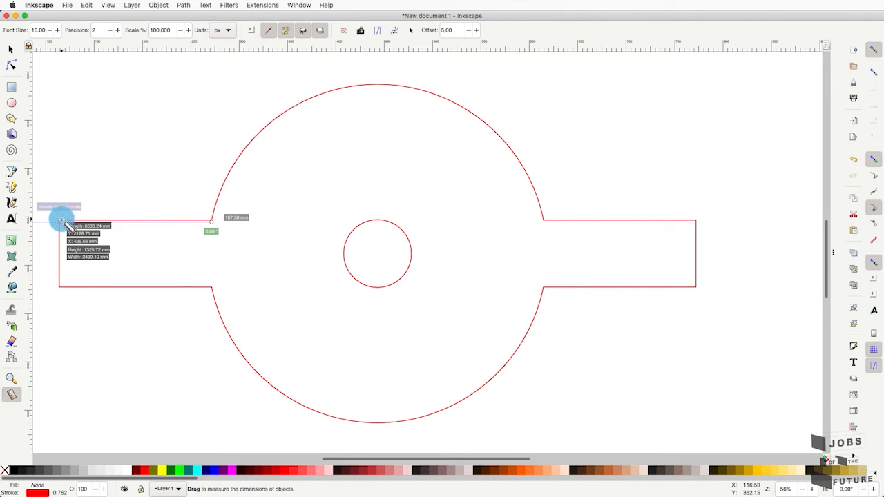
drag(58, 219, 205, 220)
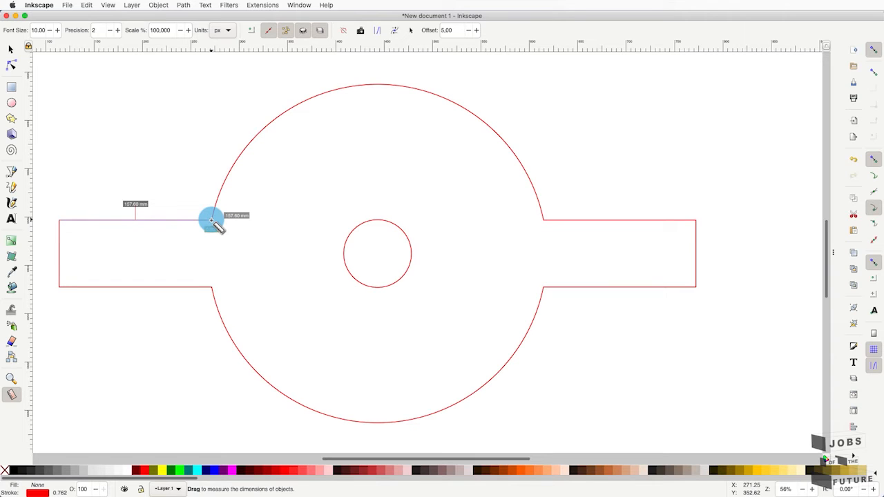
drag(211, 220, 212, 219)
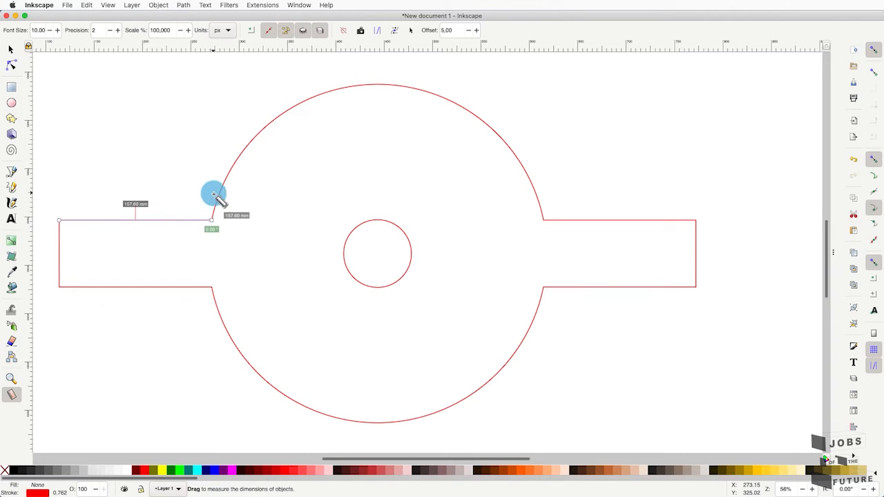
Step: Shorten the left arm by nudging its two outer end nodes inward to X 129.911 mm
click(11, 65)
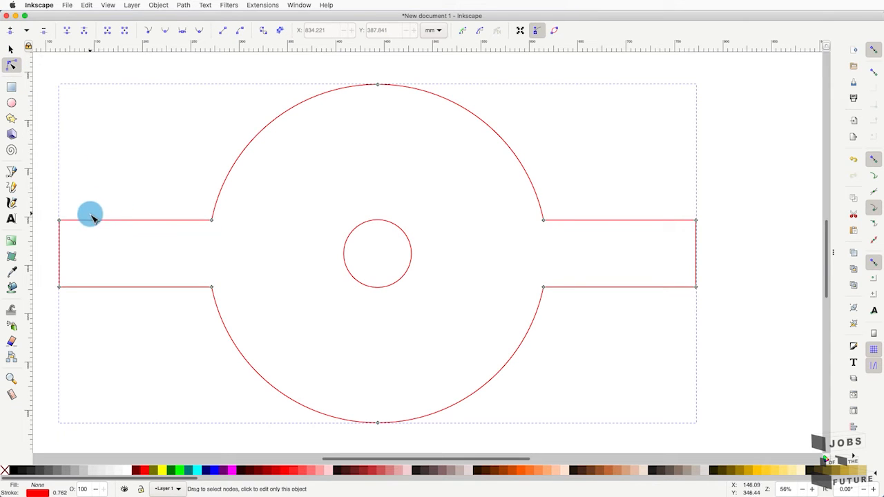
click(60, 221)
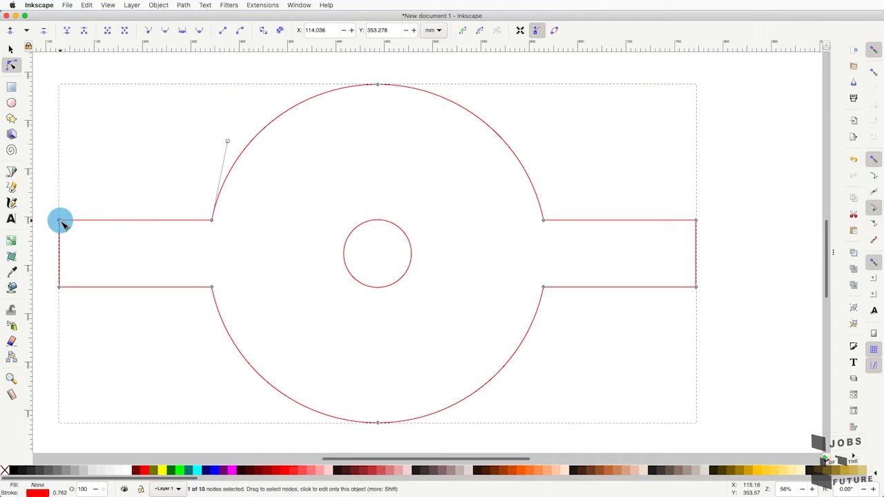
shift+click(60, 288)
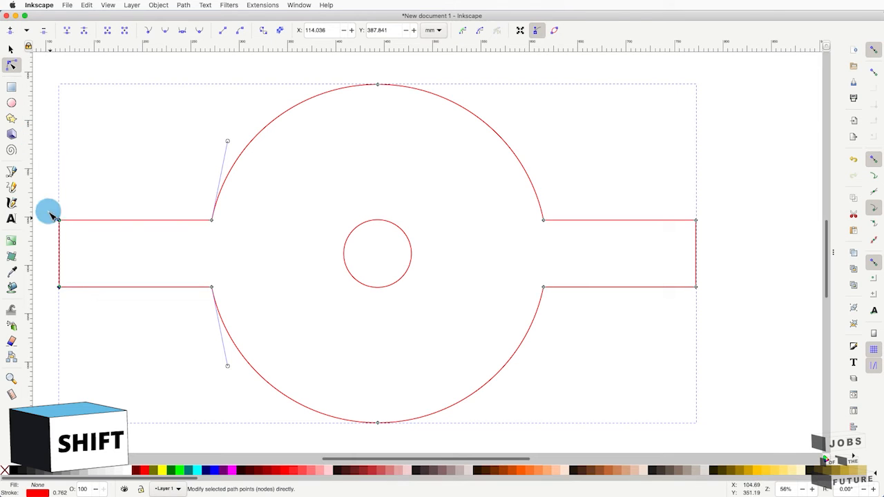
key(shift+Right)
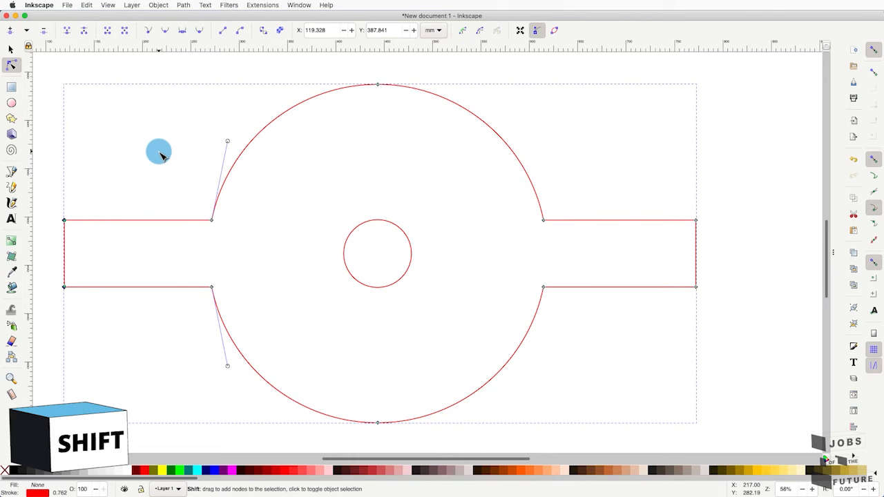
key(shift+Right)
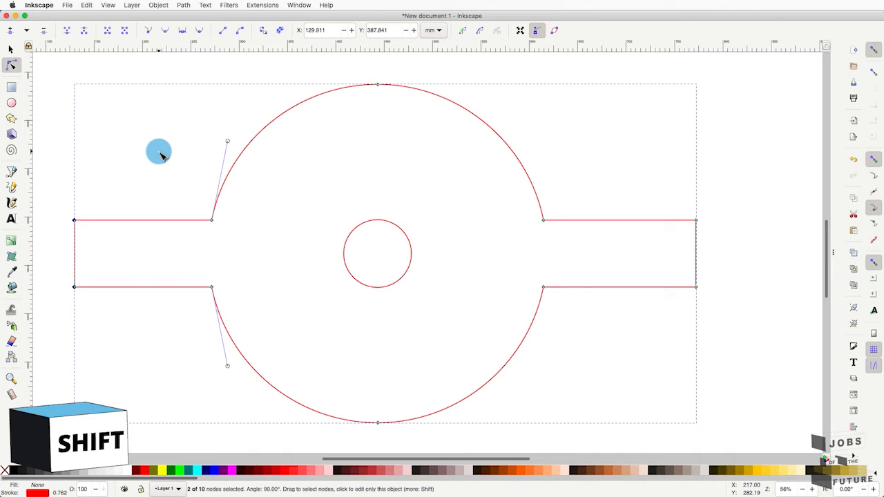
Step: Shorten the right arm by nudging its two outer end nodes inward to X 756.239 mm
click(696, 220)
shift+click(696, 286)
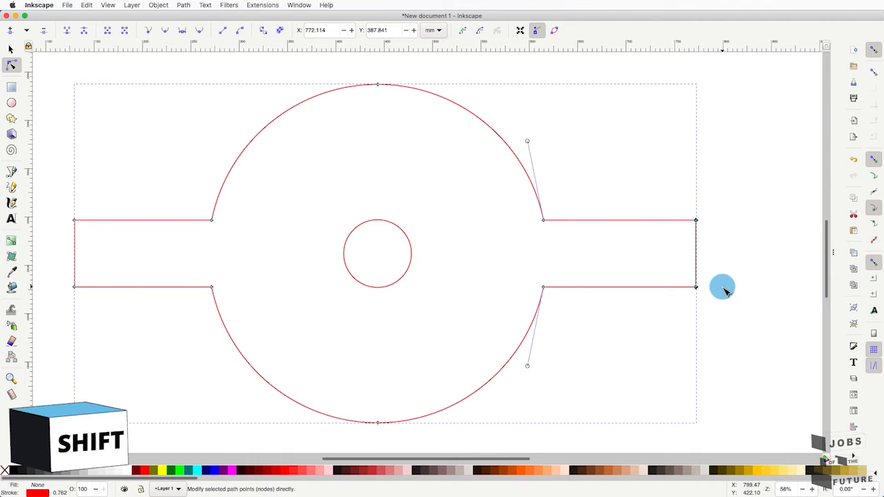
key(shift+Left)
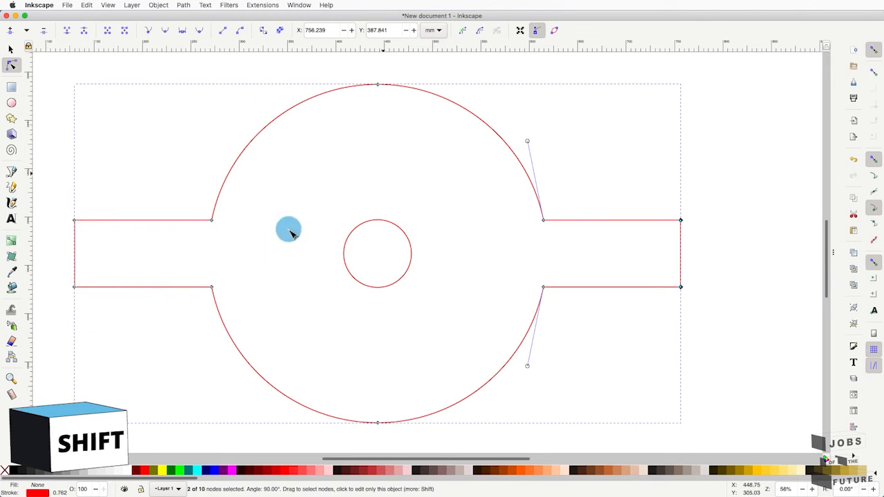
Step: Measure the lower edges of both arms between their outer corners and the circular outline
click(11, 396)
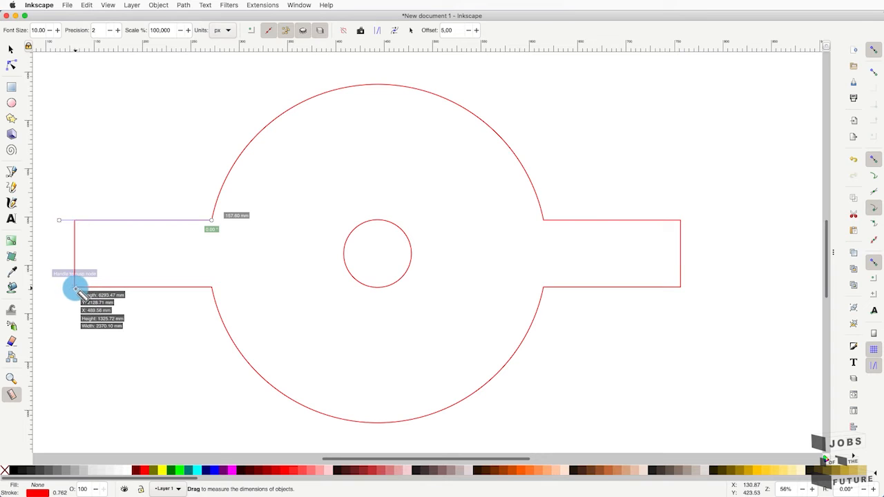
drag(75, 287, 220, 290)
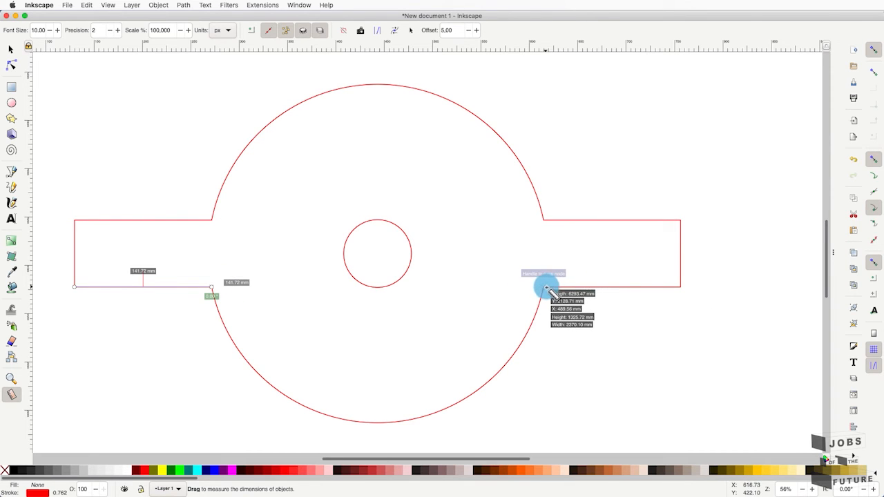
drag(545, 288, 679, 290)
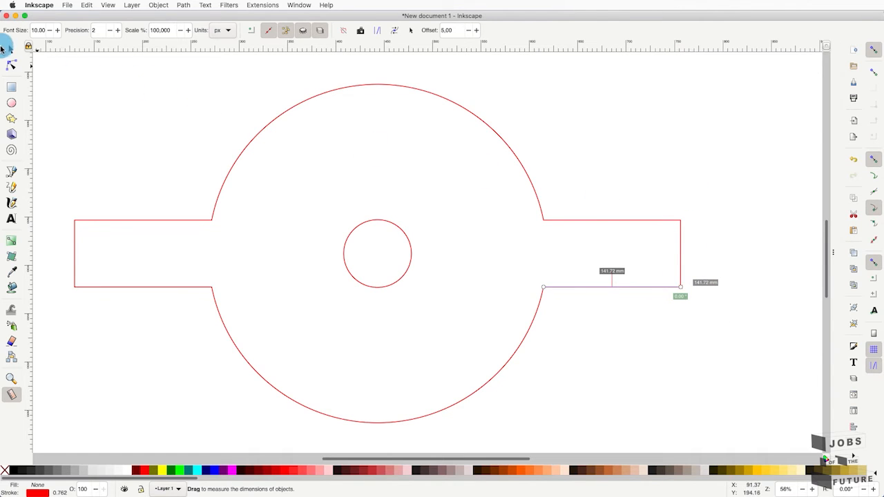
click(10, 50)
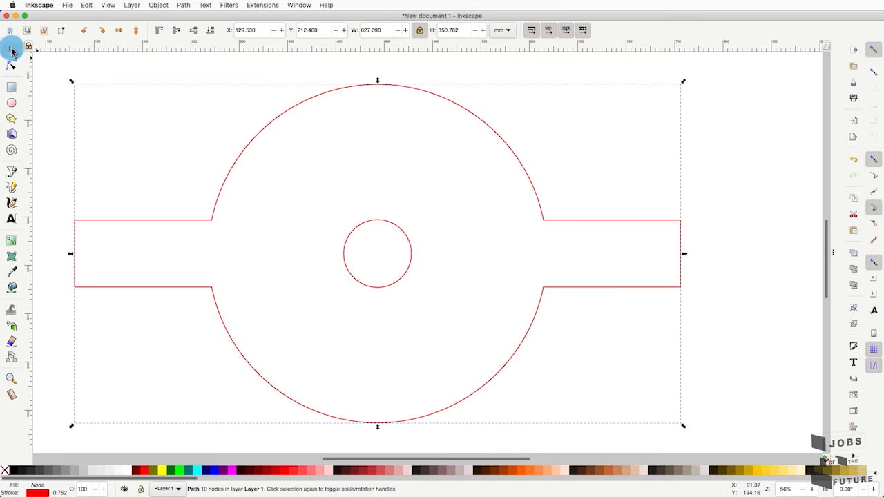
click(141, 164)
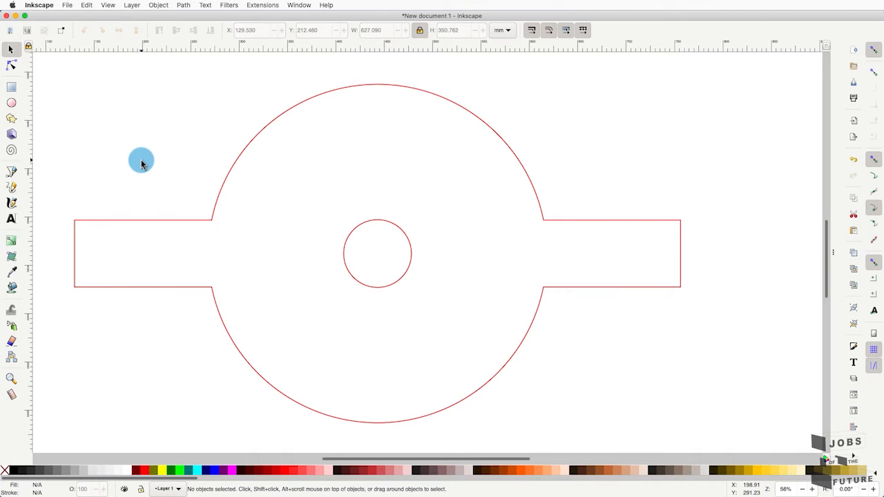
Step: Draw a blue rectangle about 241 mm tall across the right arm's end and set only its width to 80 mm
click(13, 88)
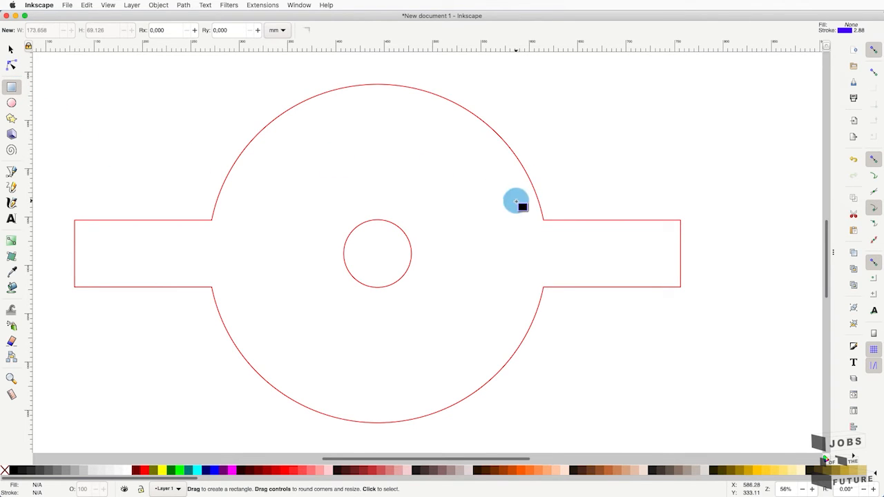
drag(708, 132, 613, 365)
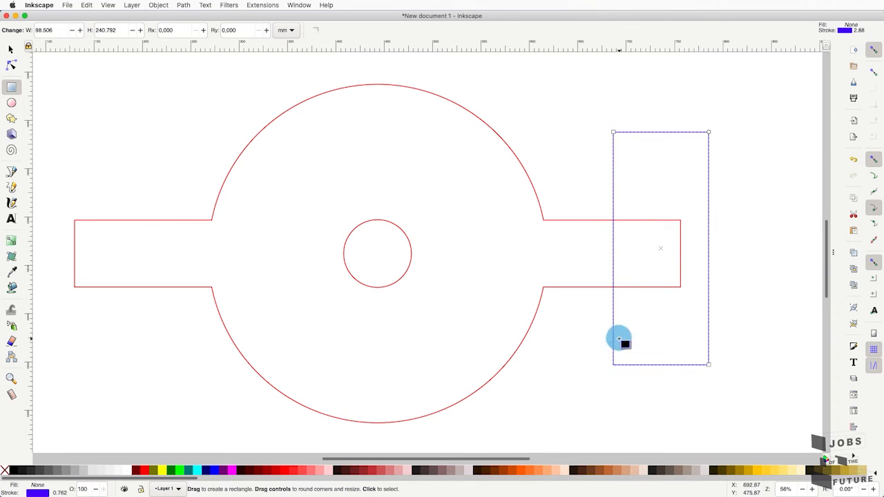
click(11, 49)
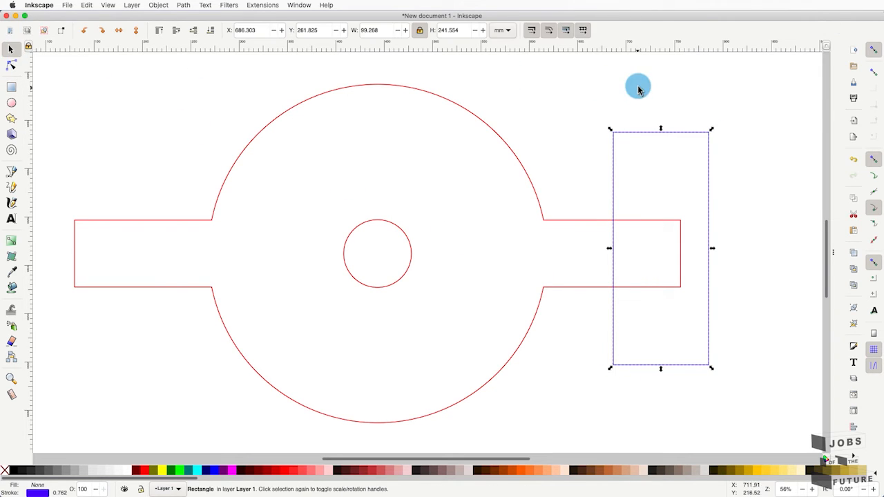
click(421, 33)
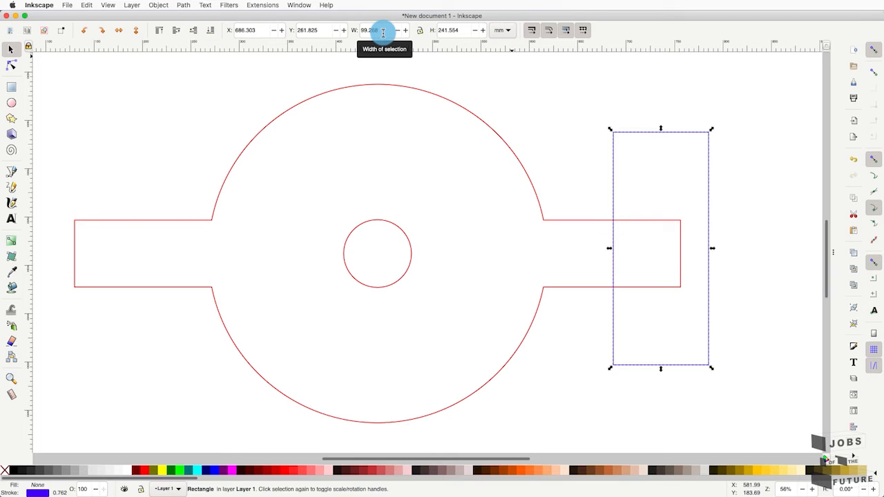
double_click(383, 32)
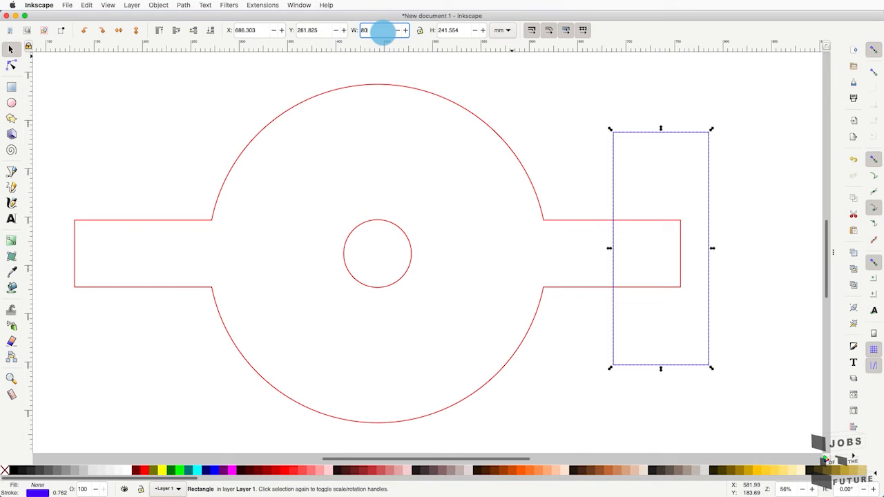
text(80)
key(Return)
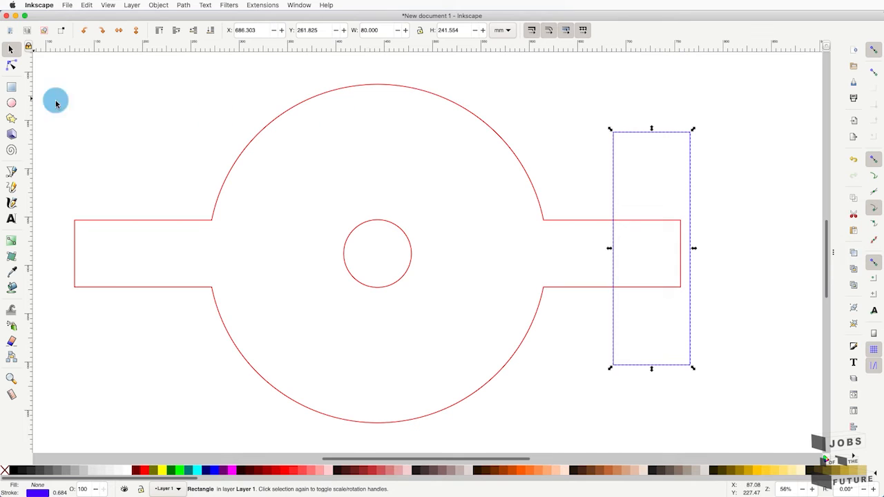
Step: Draw a second, taller rectangle about 284 mm high across the right arm's end and set its width to 85 mm
click(11, 87)
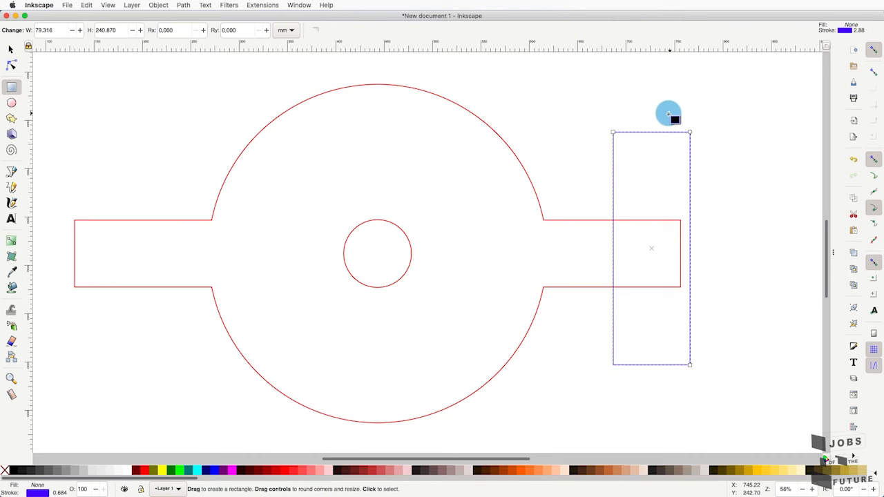
drag(671, 113, 601, 387)
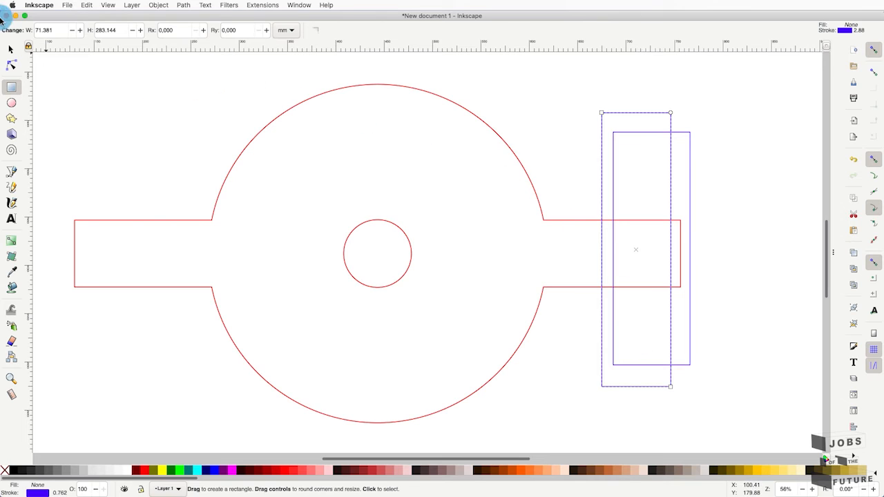
click(11, 49)
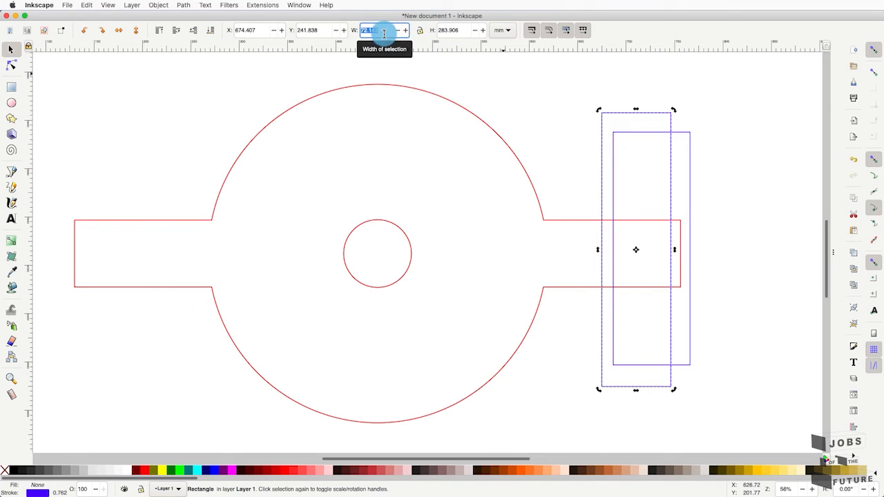
text(85)
key(Return)
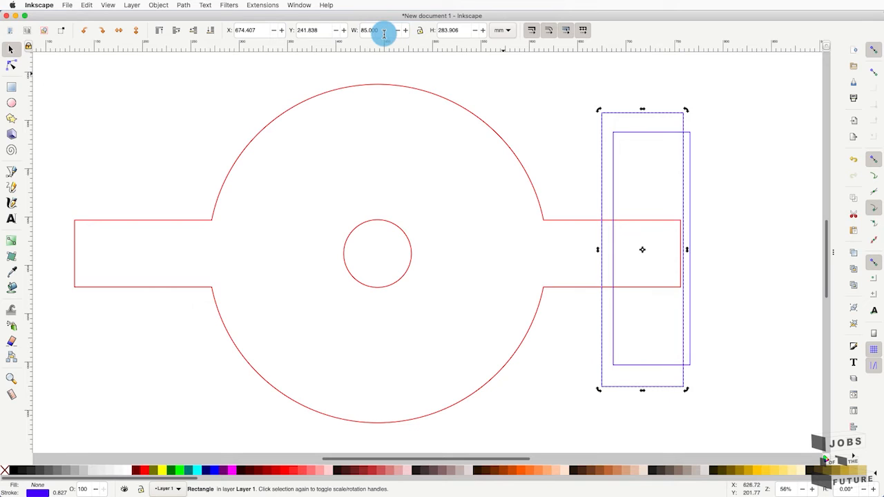
click(562, 113)
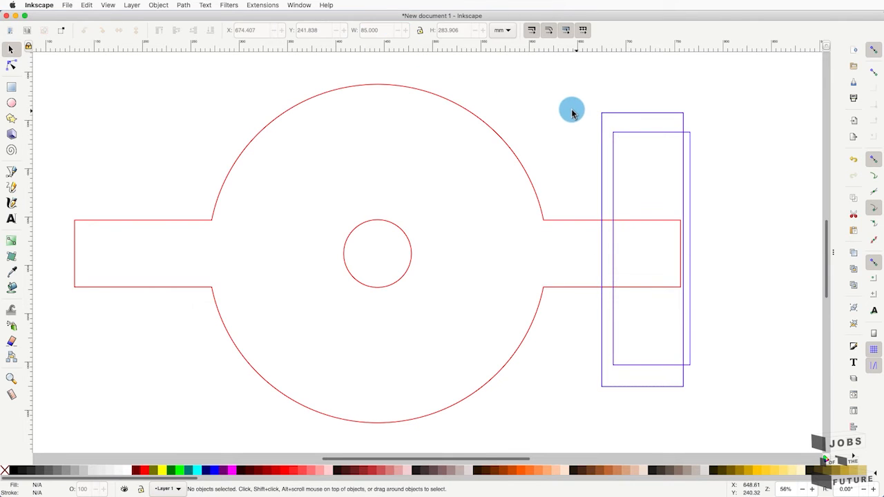
Step: Align the right sides of both blue rectangles relative to the Selection Area
click(624, 131)
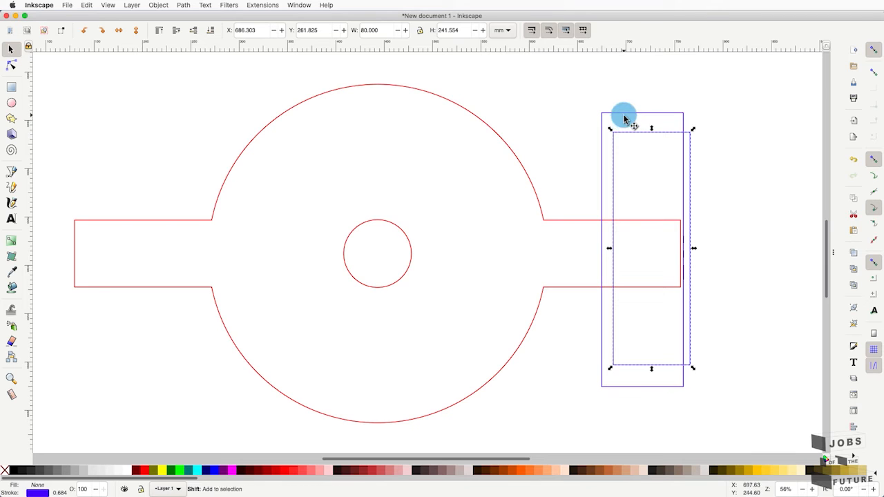
shift+click(623, 116)
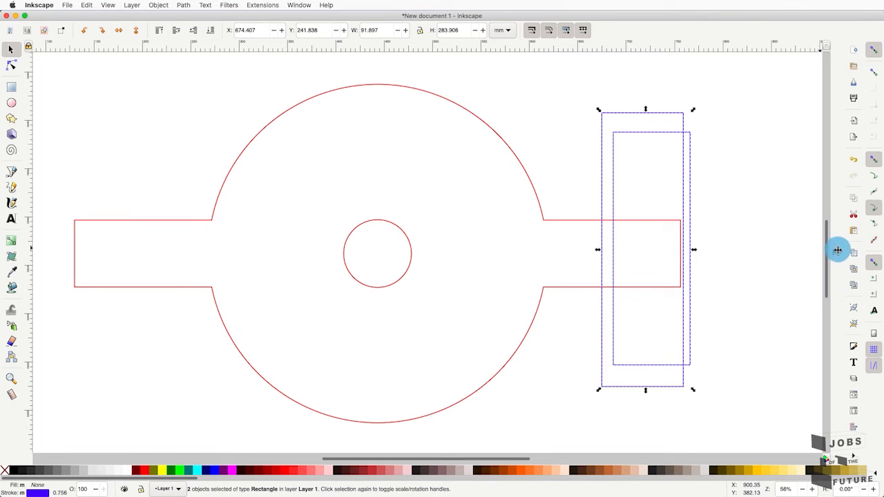
drag(833, 251, 750, 263)
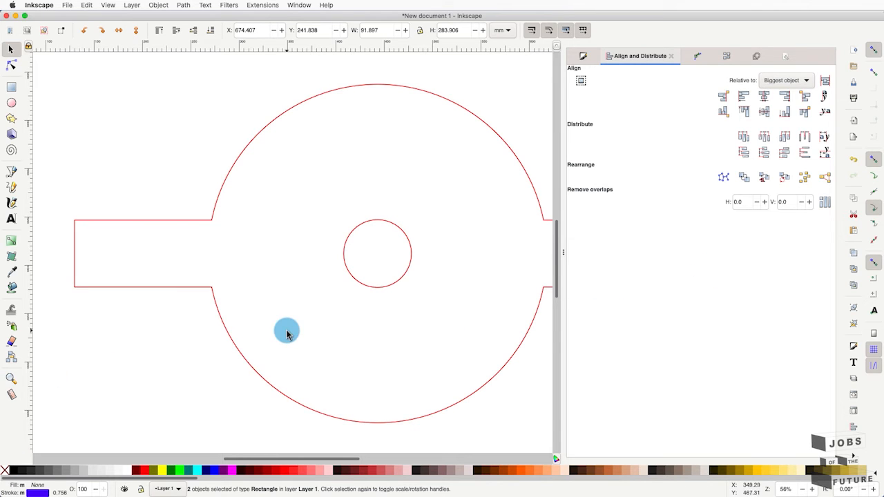
key(5)
scroll(418, 286, up, 3)
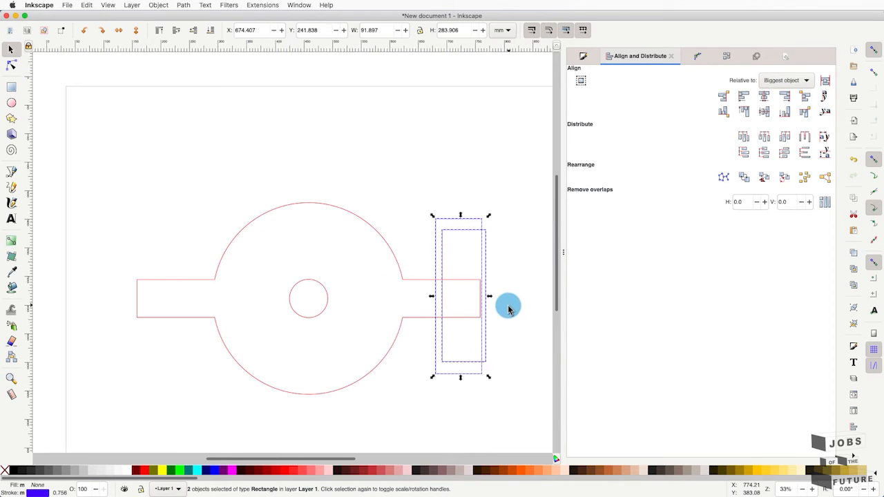
scroll(509, 306, up, 1)
click(784, 80)
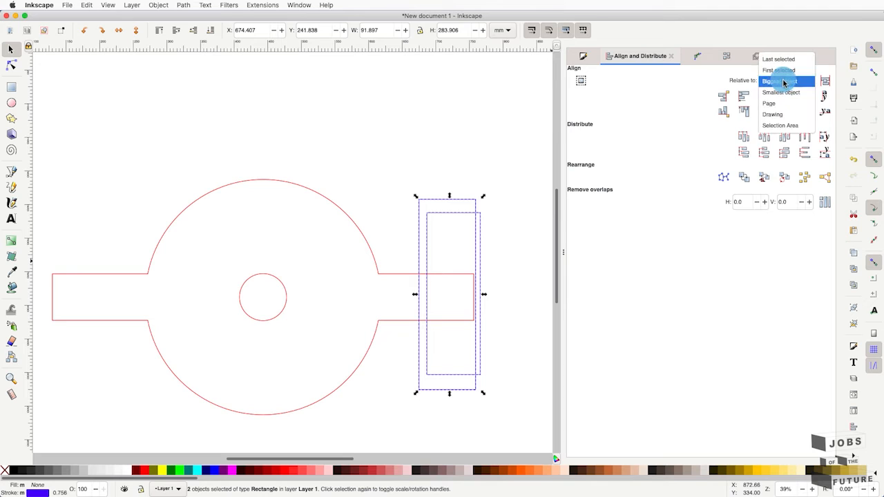
click(786, 127)
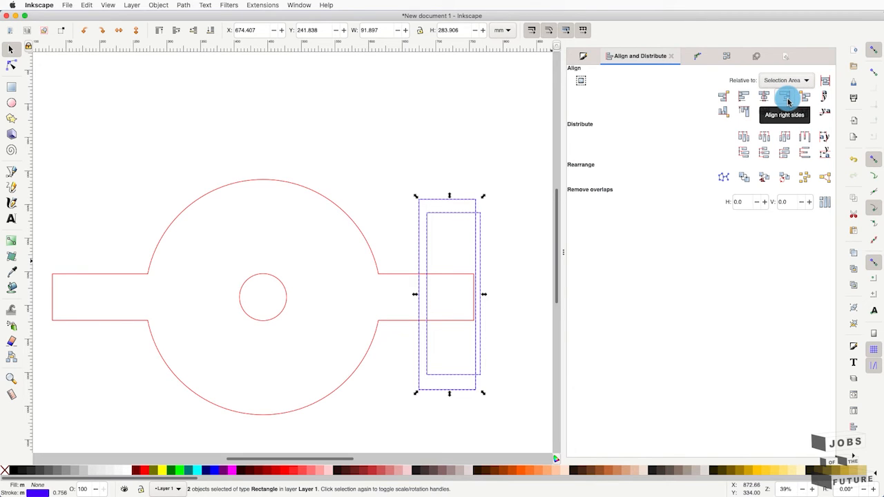
click(789, 101)
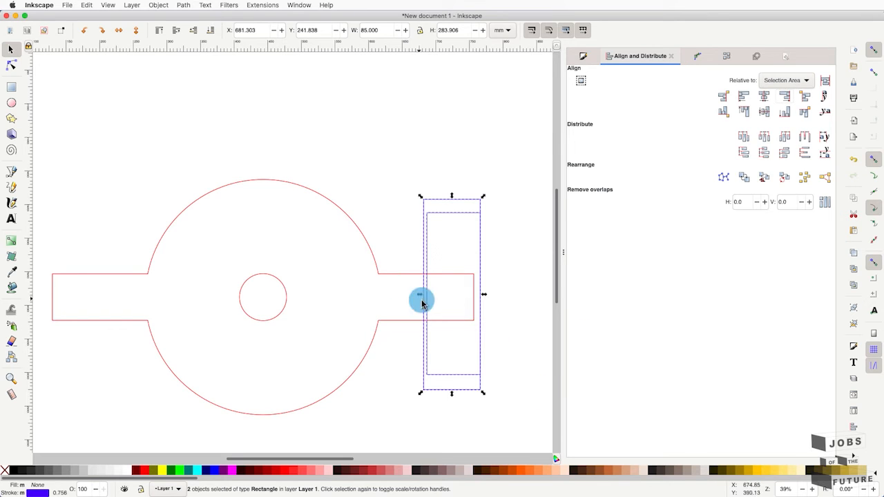
Step: Align the right sides of both blue rectangles with the red outline's right end, relative to the Biggest object
shift+click(395, 276)
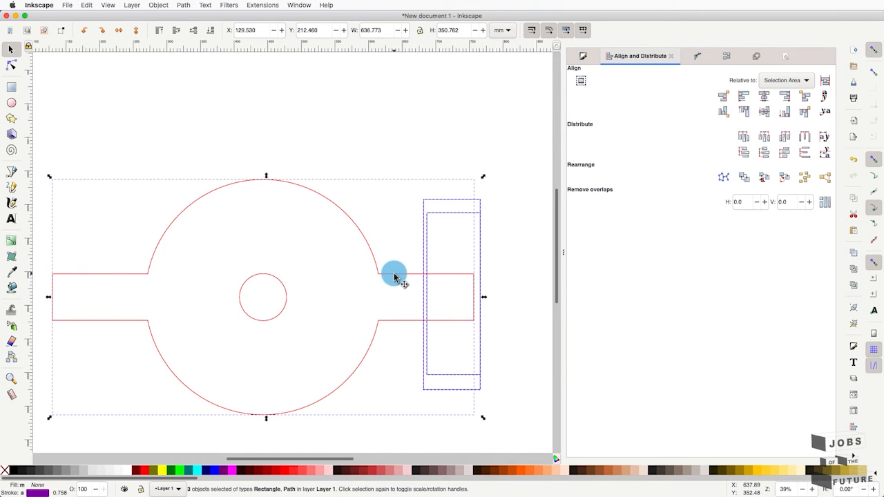
click(787, 83)
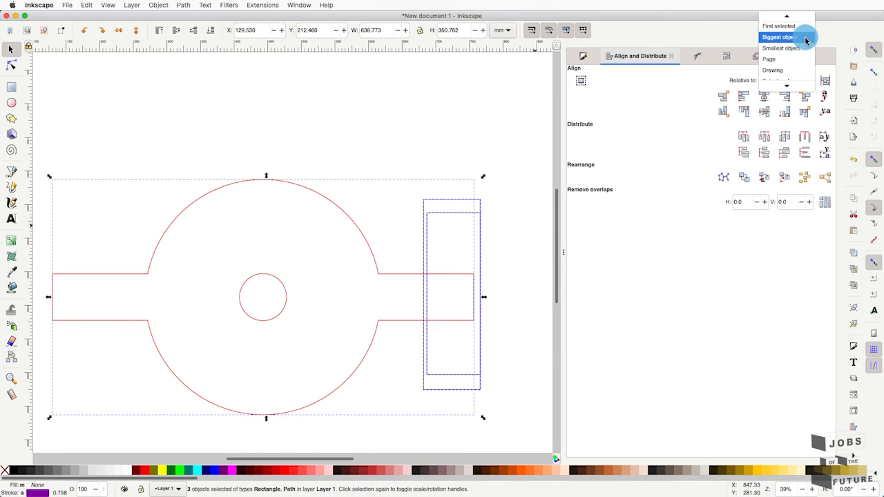
click(806, 41)
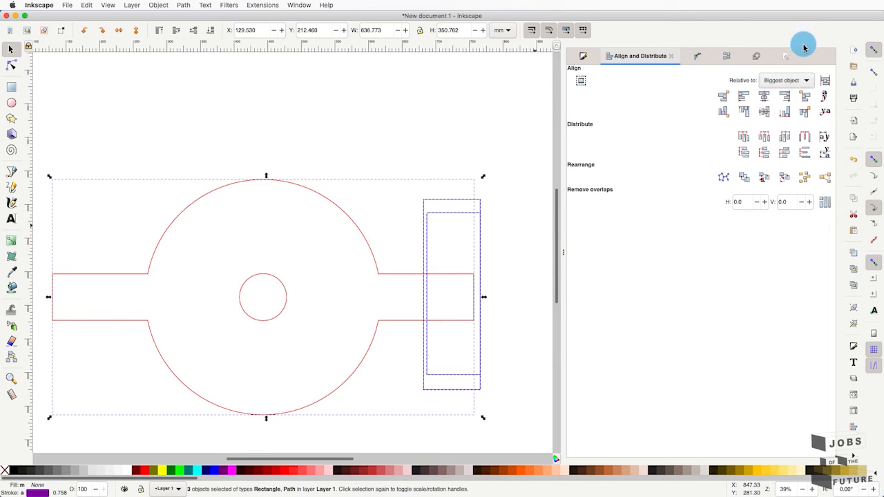
click(786, 98)
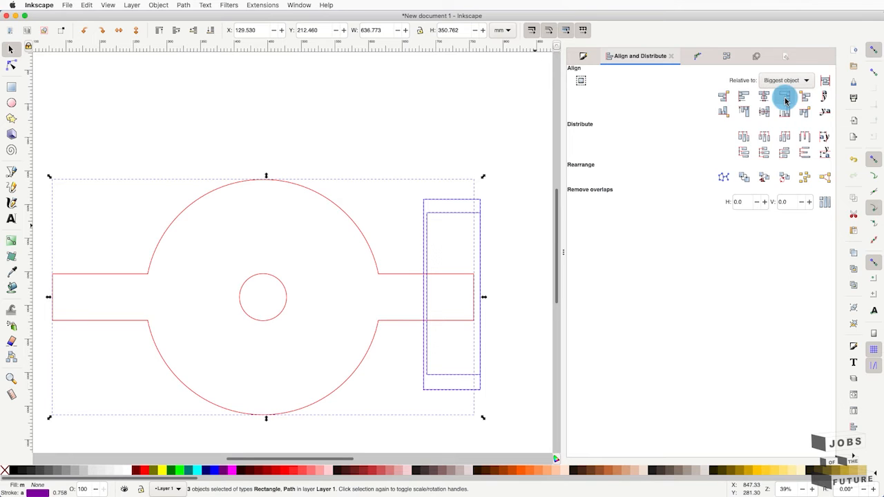
click(359, 163)
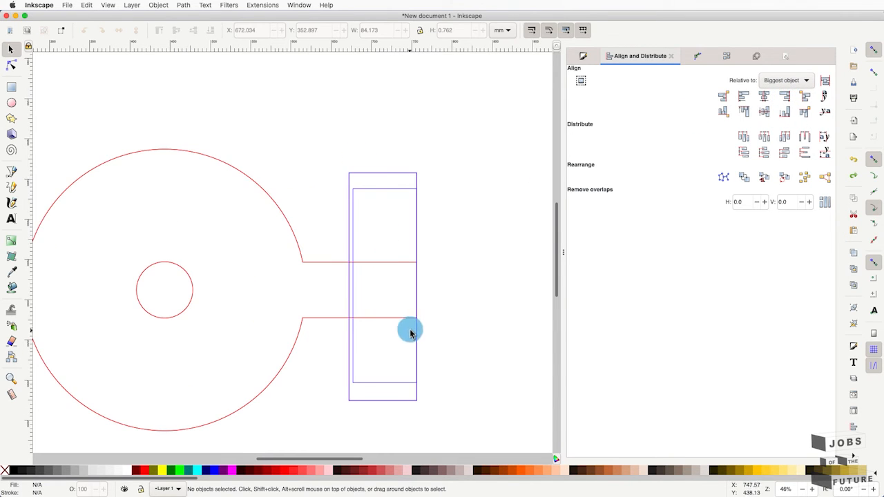
Step: Cut the red outline with the 80 mm wide rectangle using Cut Path
click(402, 382)
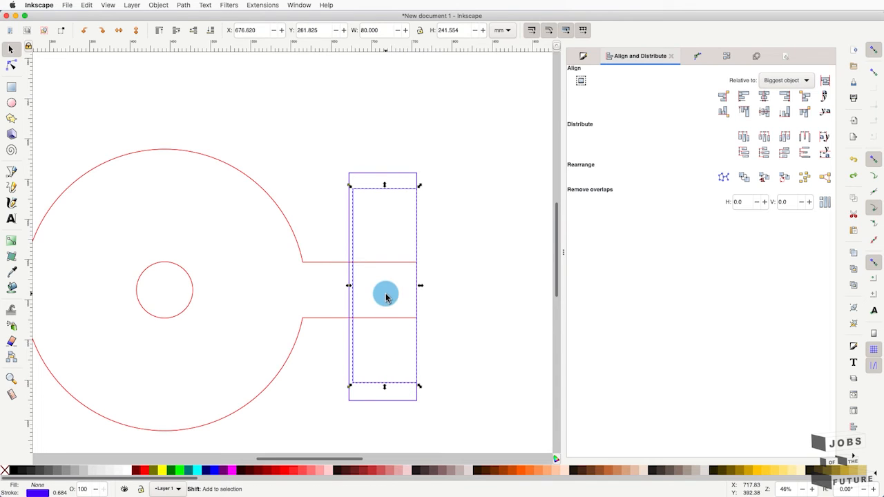
shift+click(390, 320)
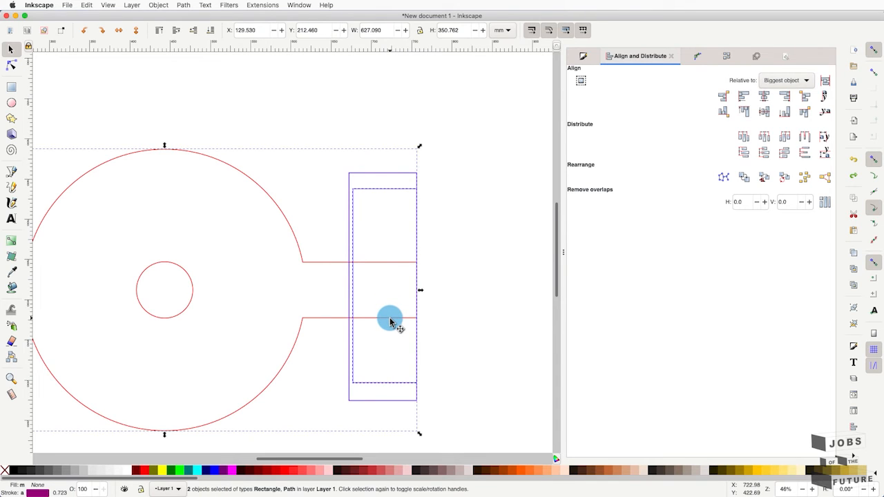
click(186, 5)
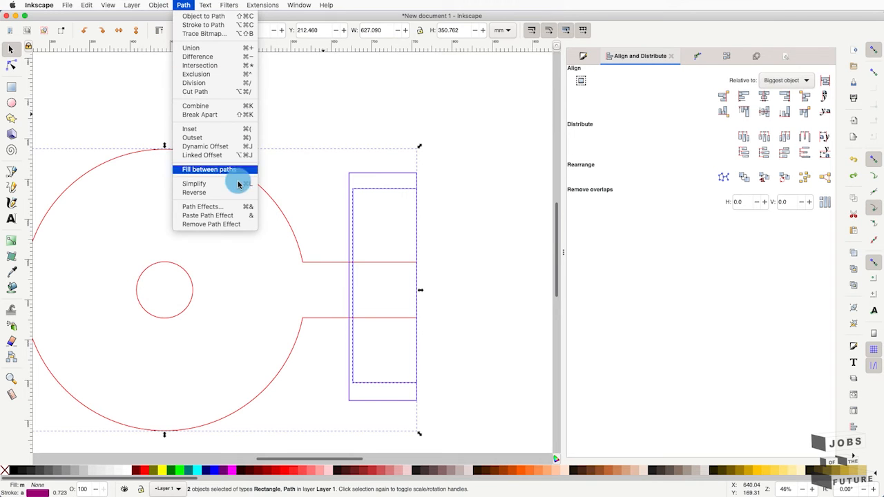
click(208, 93)
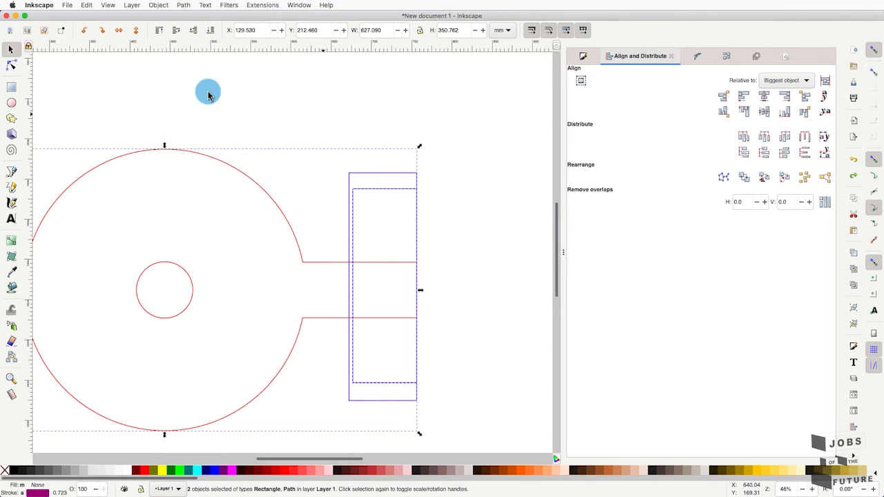
click(371, 243)
Step: Cut the remaining red outline with the 85 mm wide rectangle using Cut Path
click(340, 262)
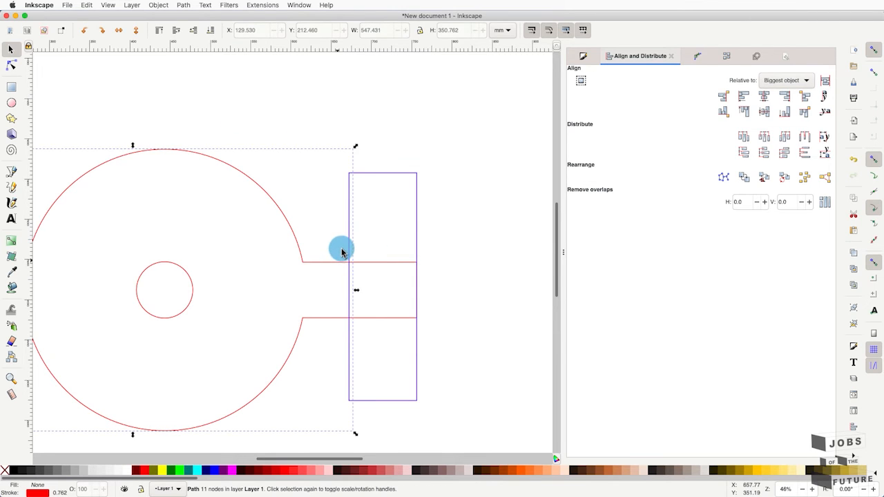
shift+click(385, 178)
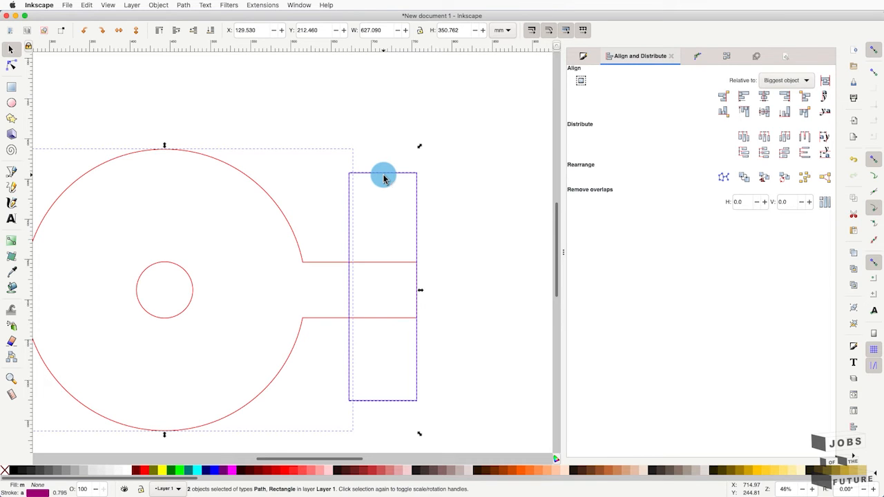
click(207, 4)
mouse_move(184, 4)
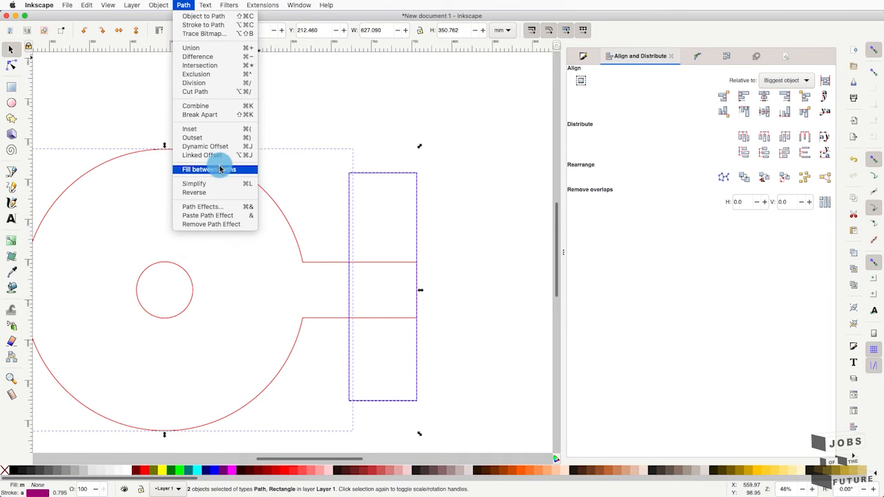
click(193, 92)
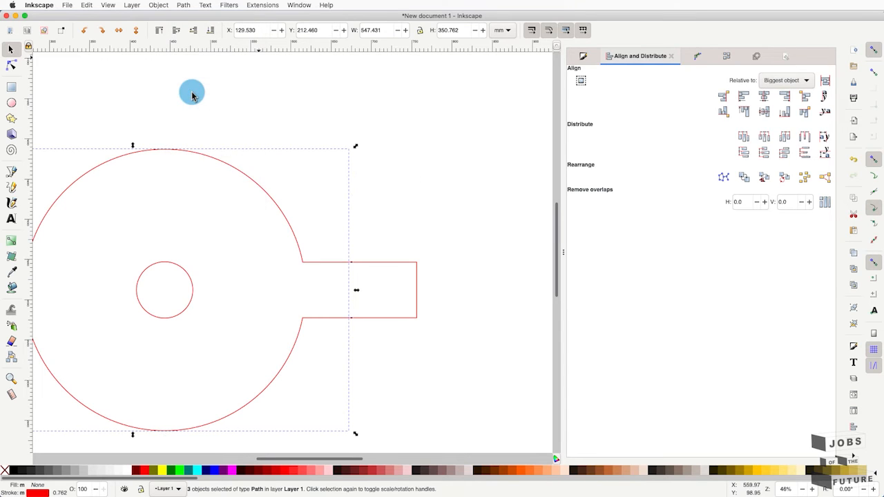
click(430, 233)
Step: Try moving the cut-off end piece of the right arm away from the outline, and undo the move
scroll(365, 318, up, 1)
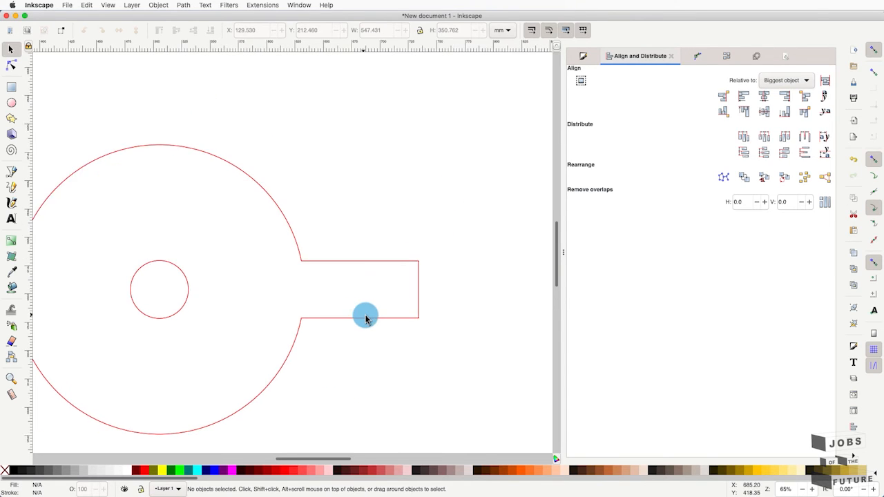
double_click(365, 318)
scroll(365, 318, up, 2)
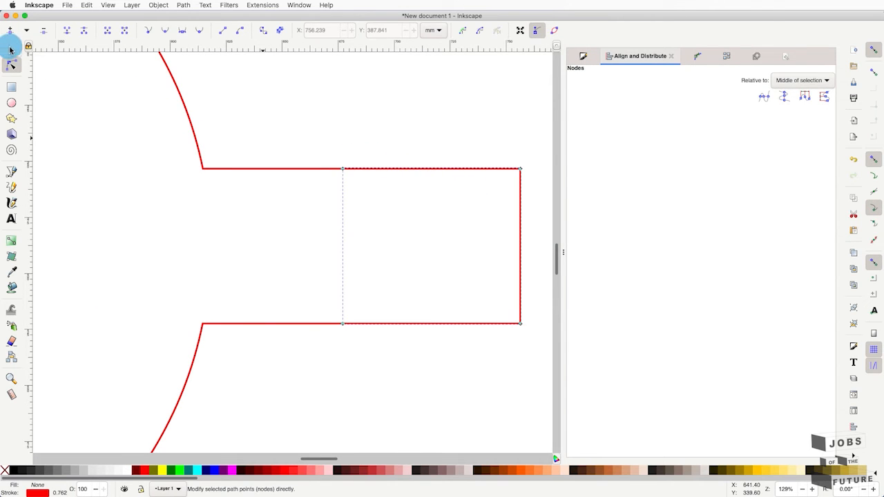
click(10, 49)
drag(398, 172, 467, 177)
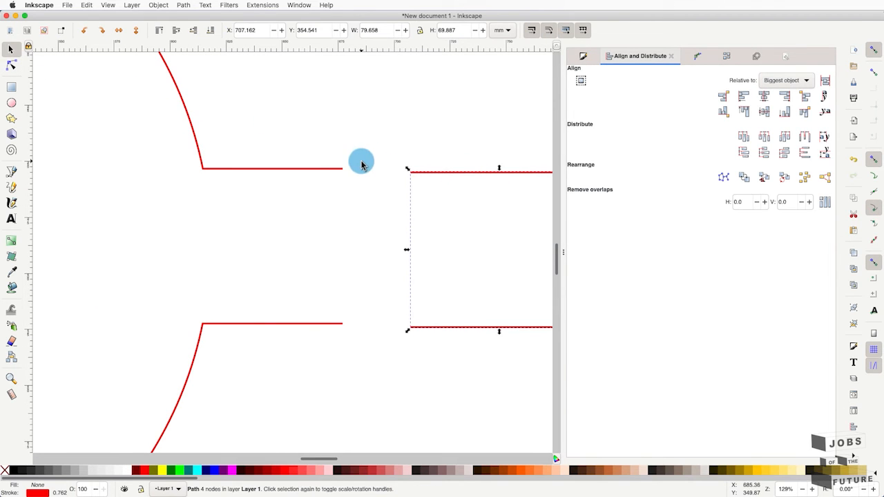
key(ctrl+z)
Step: Check the cut segments on the right arm's upper and lower edges and their nodes
click(337, 171)
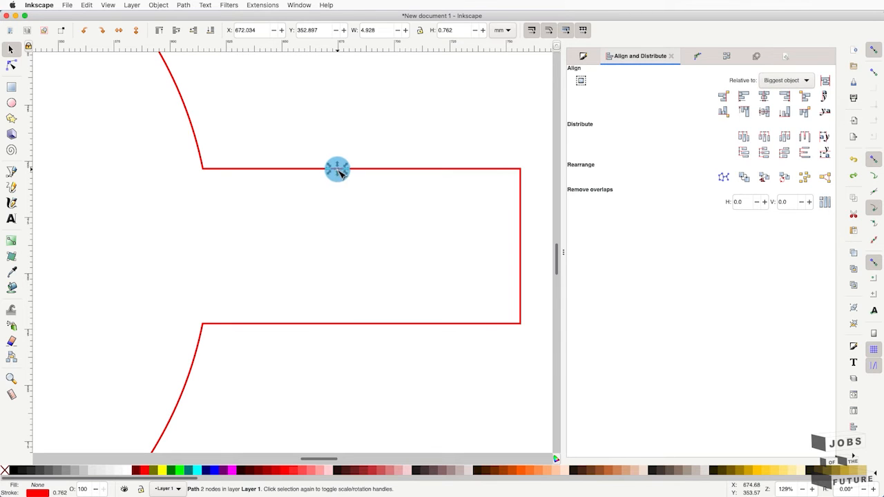
click(12, 64)
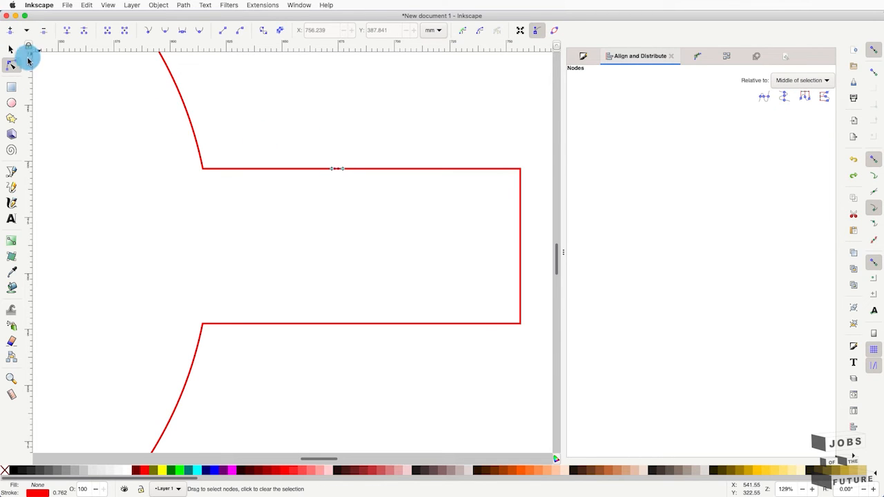
click(10, 50)
click(332, 104)
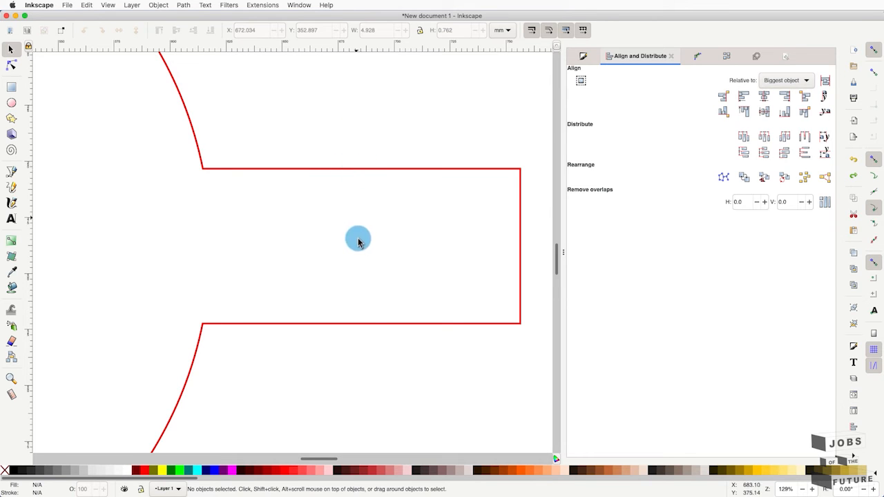
click(338, 170)
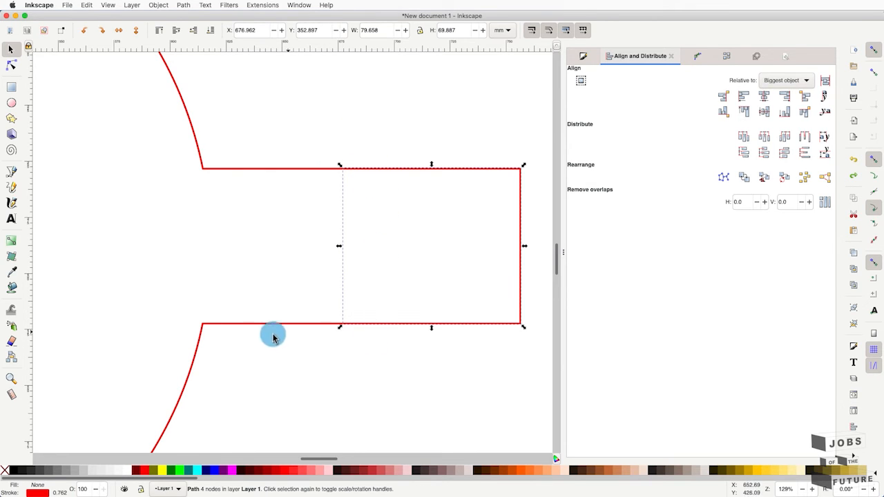
click(325, 324)
click(355, 306)
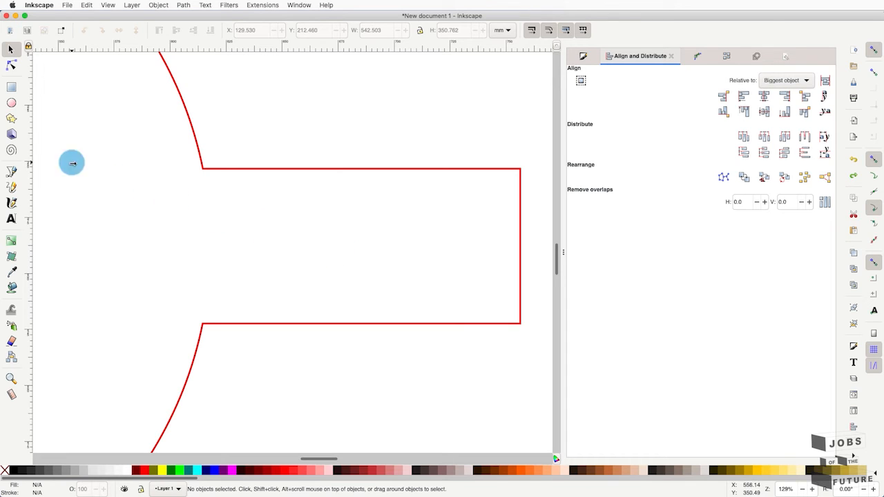
click(11, 174)
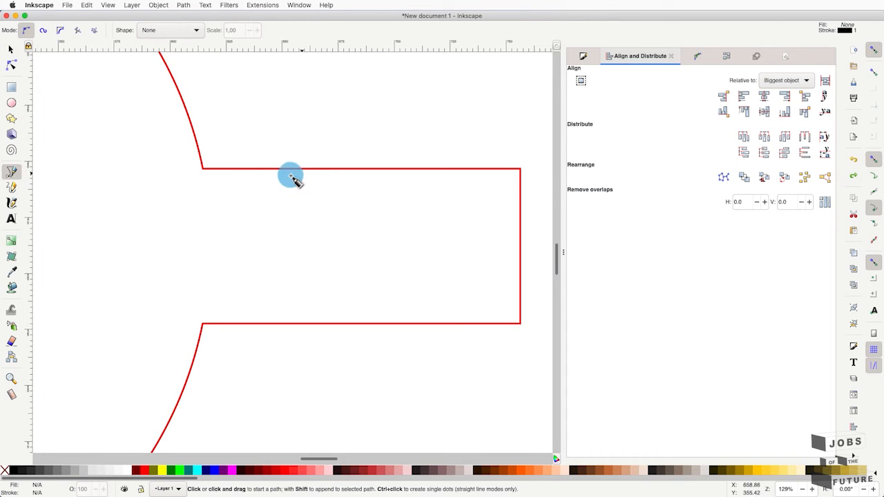
click(333, 169)
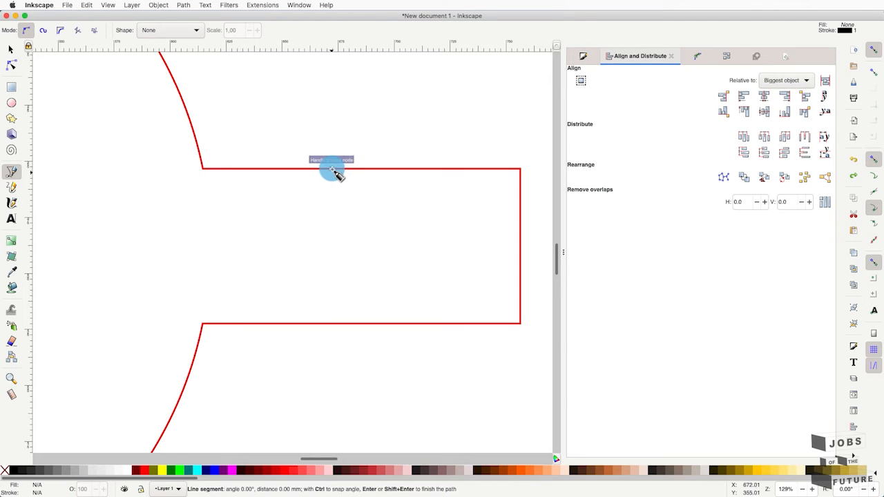
click(333, 324)
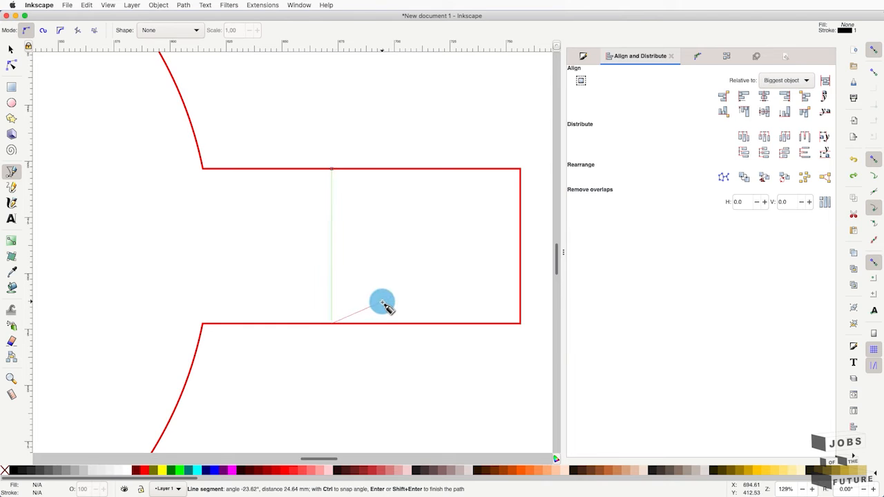
key(Return)
key(ctrl+z)
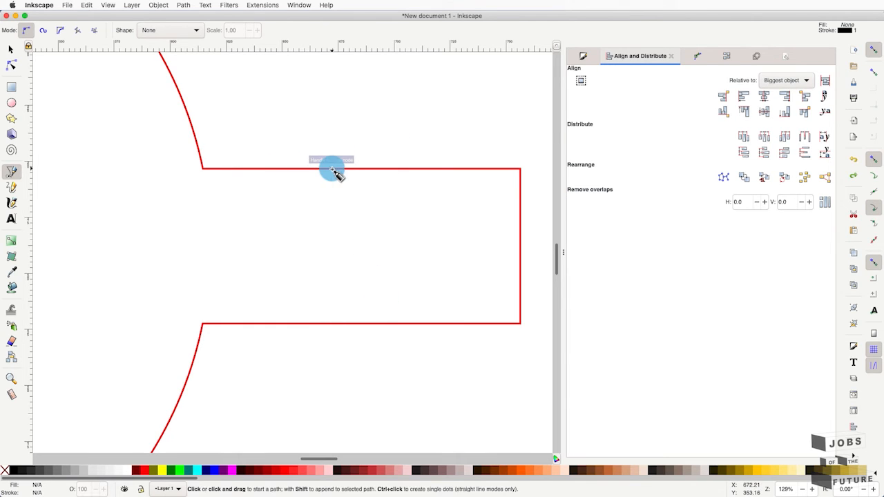
Step: Draw two straight vertical lines across the right arm with the Pen tool, each joining an opposite pair of cut nodes
click(332, 169)
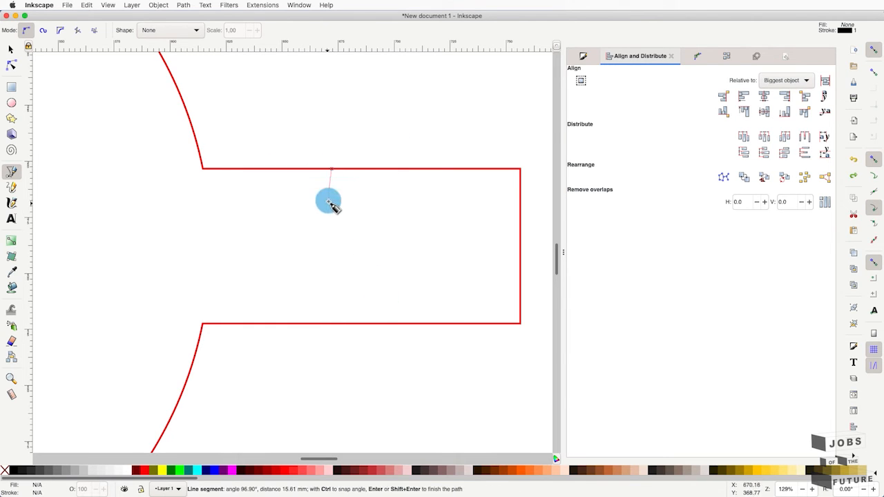
click(333, 325)
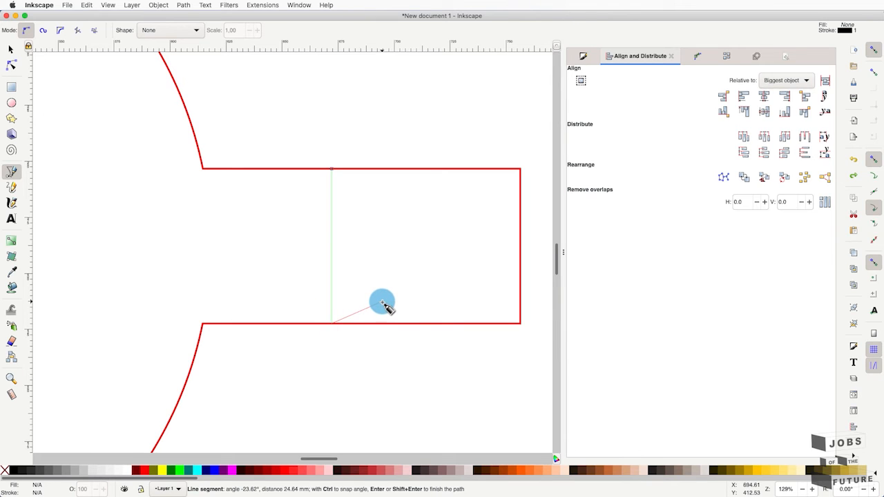
key(Return)
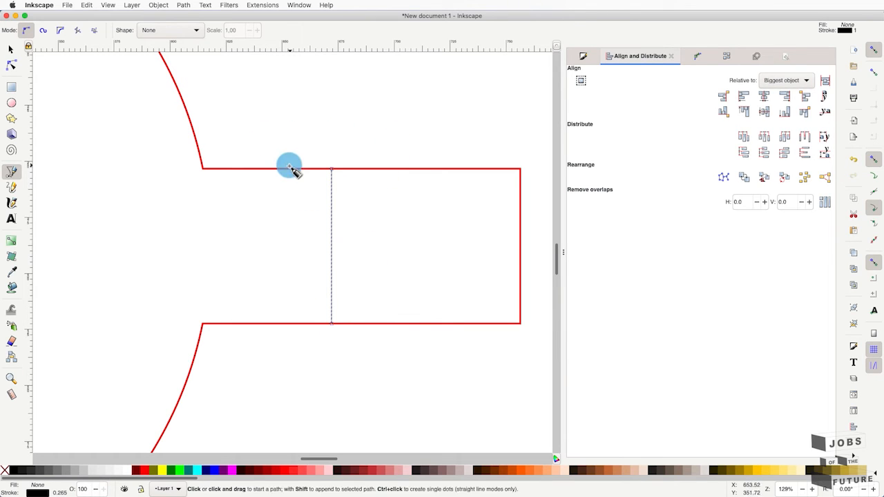
click(343, 170)
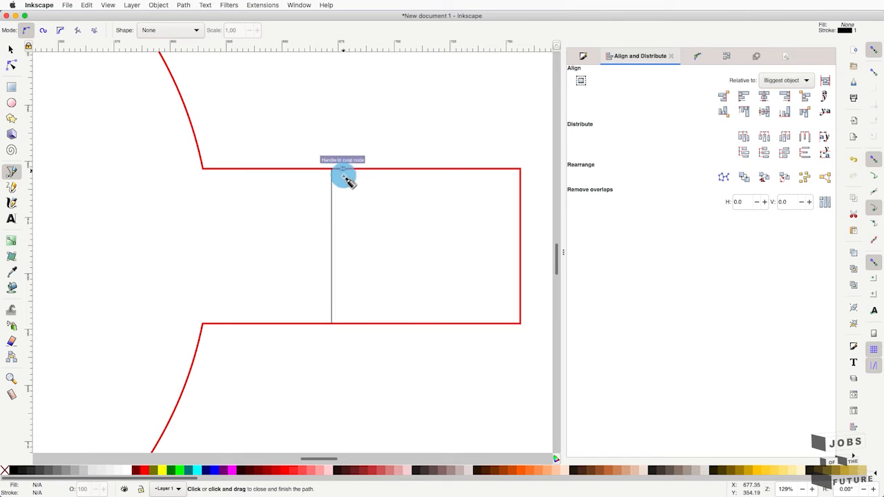
click(343, 323)
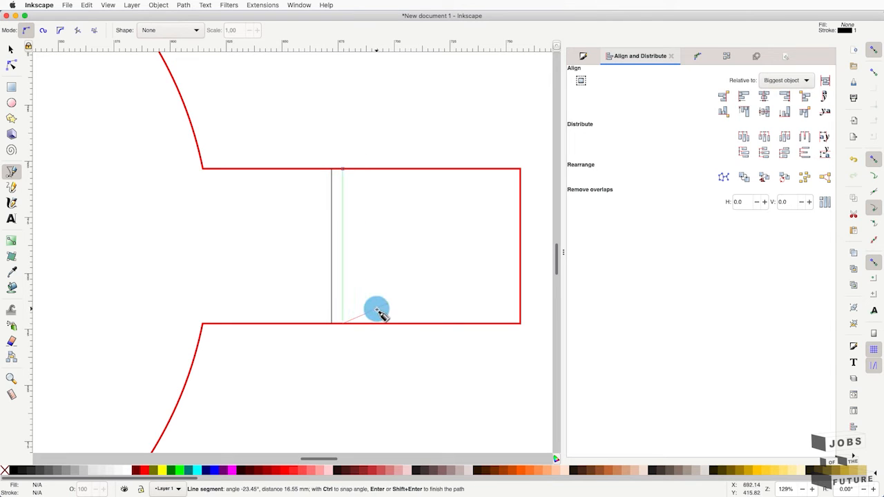
key(Return)
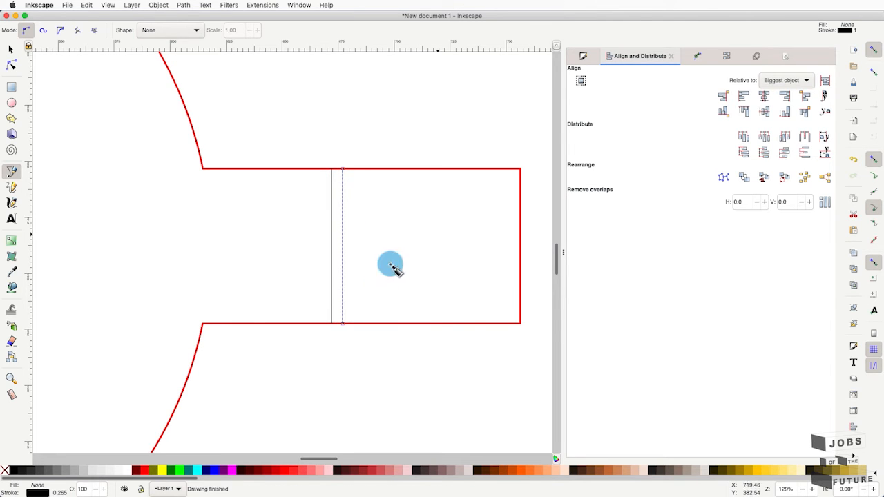
Step: Draw a rectangle about 223 mm high across the left arm's end and set its width to 80 mm
scroll(365, 213, down, 5)
scroll(365, 214, left, 4)
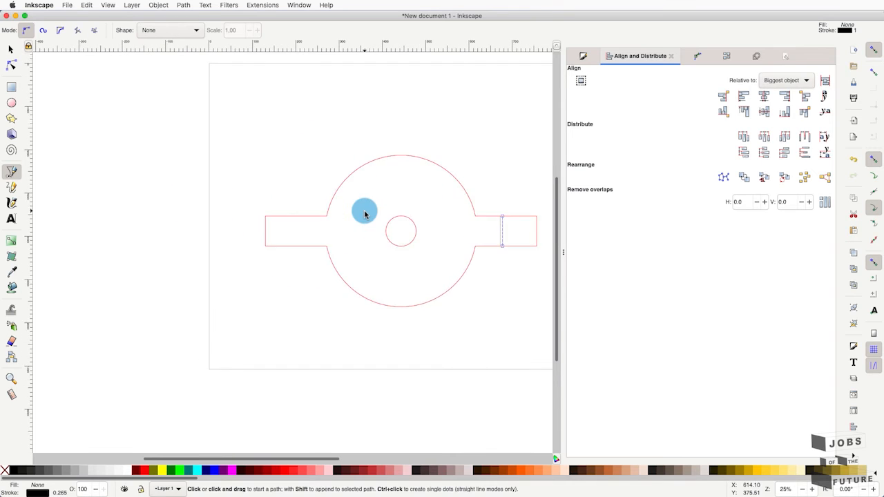
scroll(364, 214, up, 1)
click(11, 87)
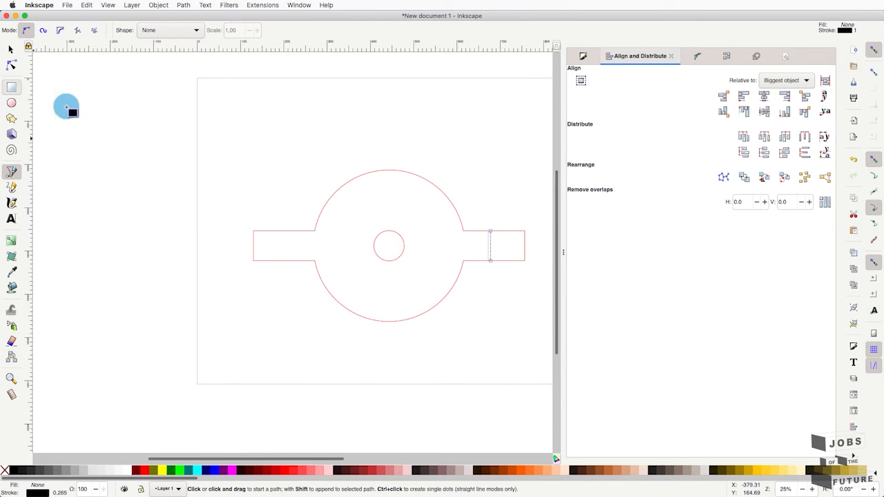
drag(250, 202, 275, 297)
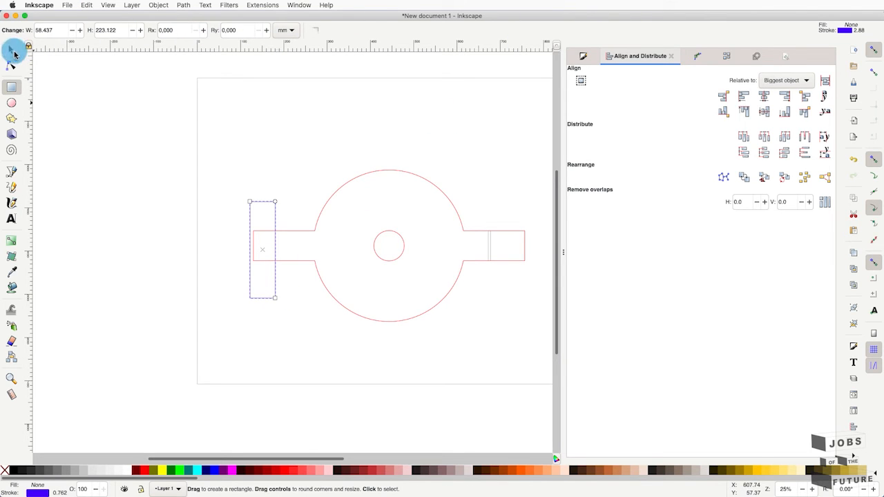
click(58, 30)
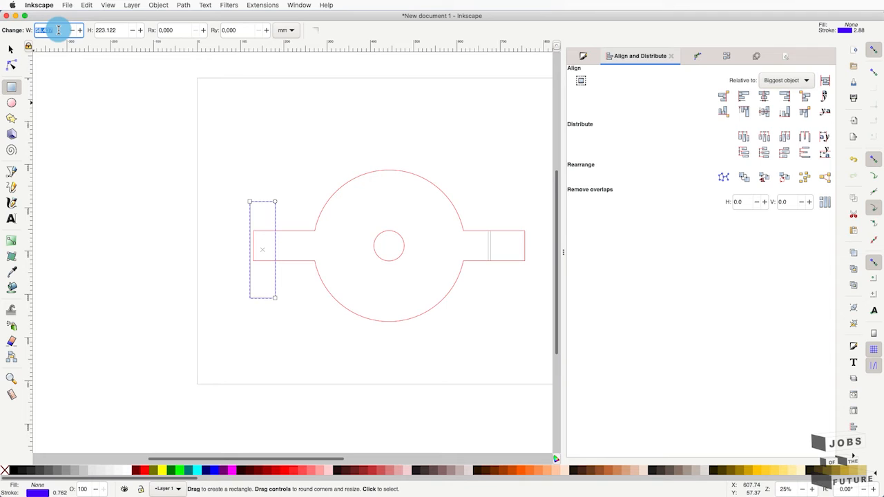
text(80)
key(Return)
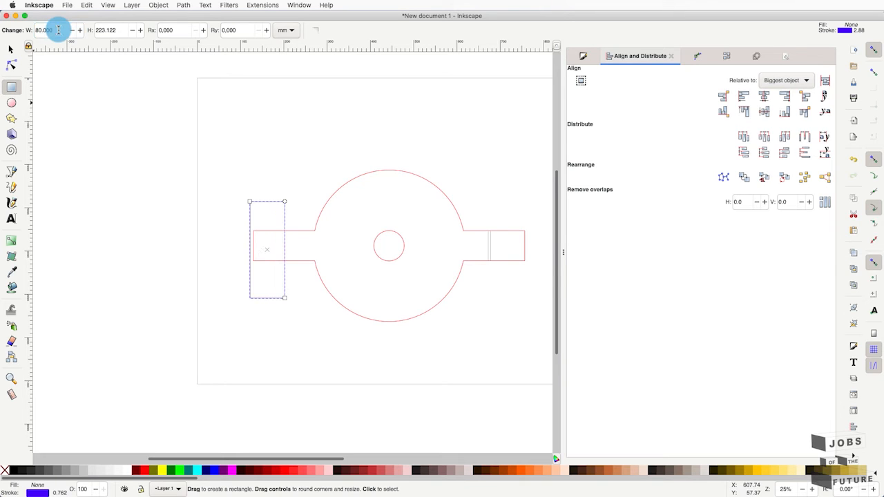
Step: Draw a second, taller rectangle about 307 mm high across the left arm's end and set its width to 85 mm
drag(236, 179, 292, 313)
click(60, 30)
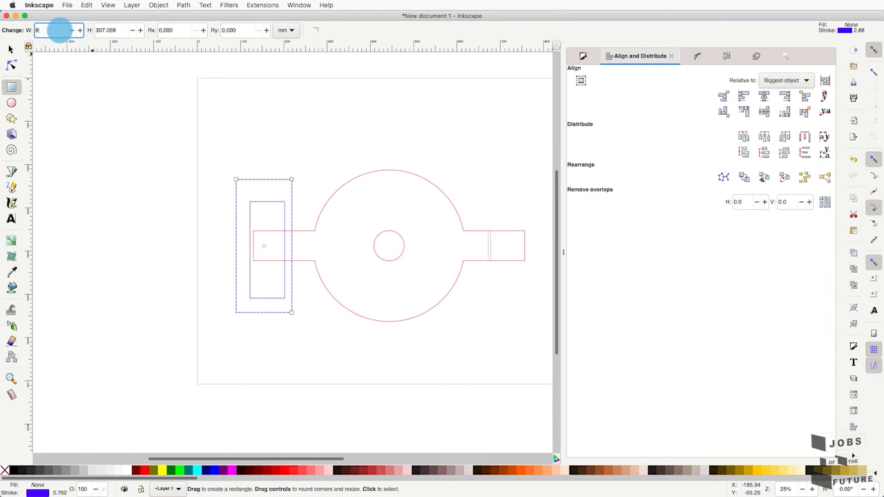
text(85)
key(Return)
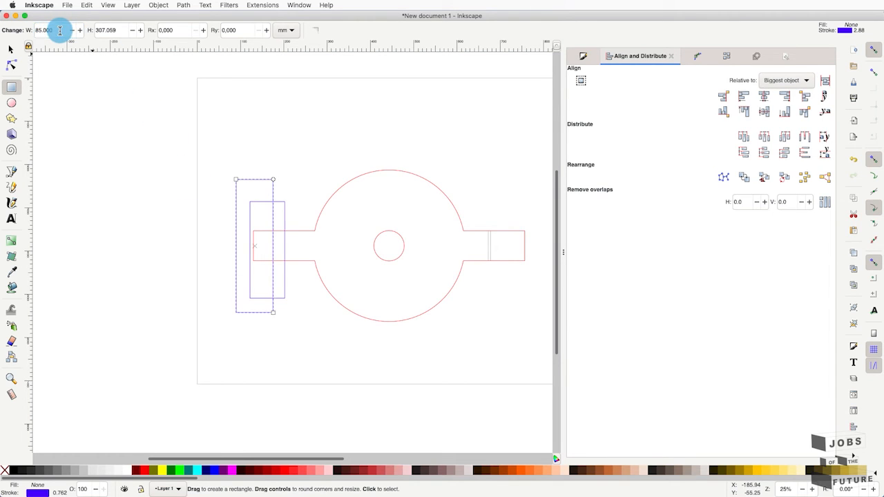
Step: Align the left sides of both blue rectangles relative to the Biggest object
click(9, 48)
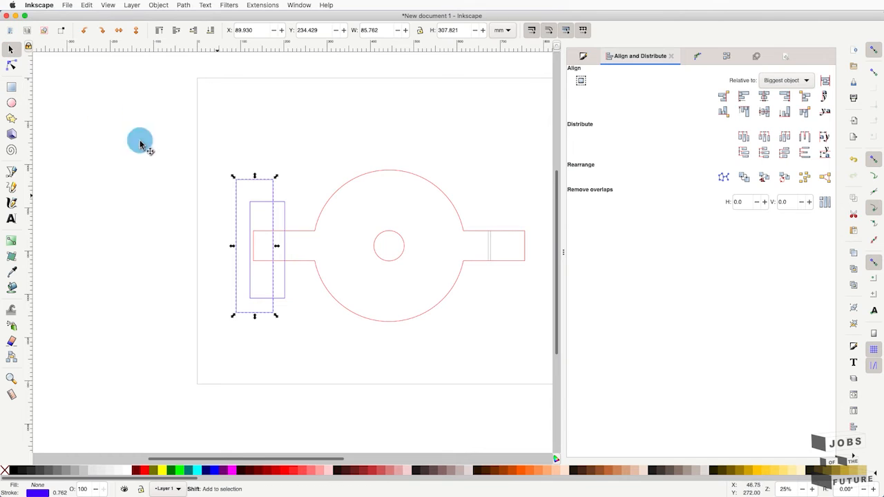
shift+click(285, 203)
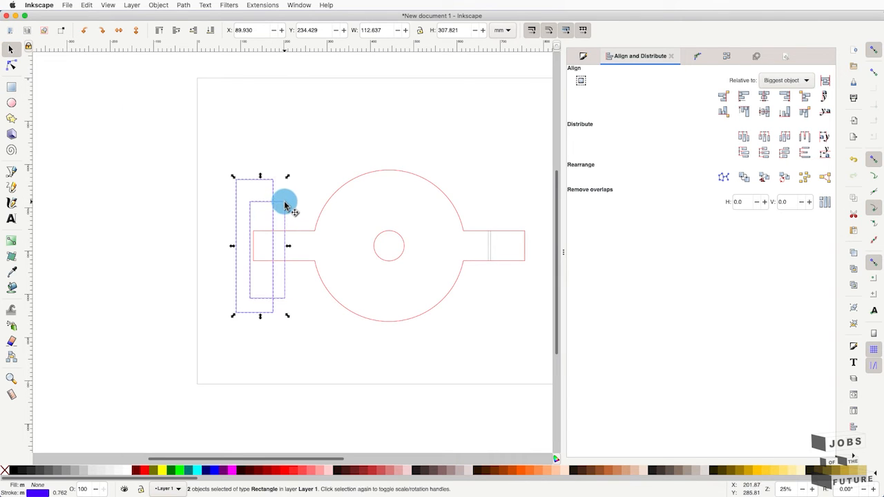
click(744, 95)
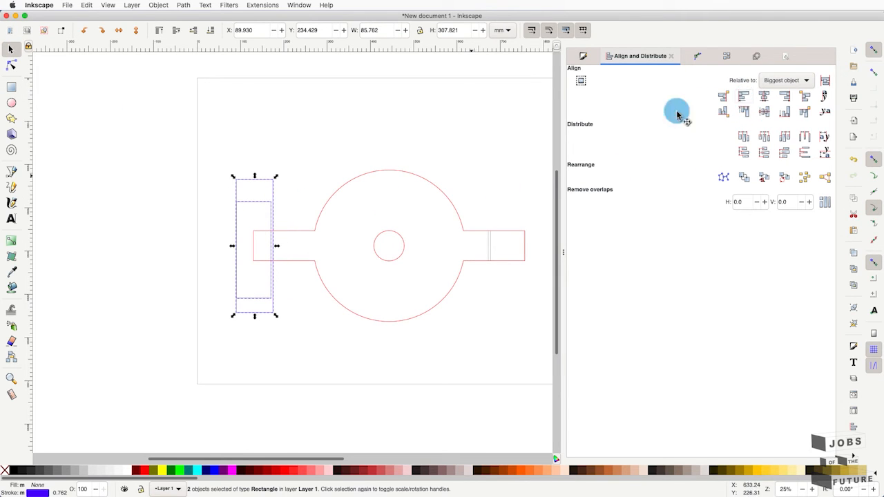
Step: Align the left sides of both blue rectangles with the red outline's left end, relative to the Biggest object
shift+click(285, 235)
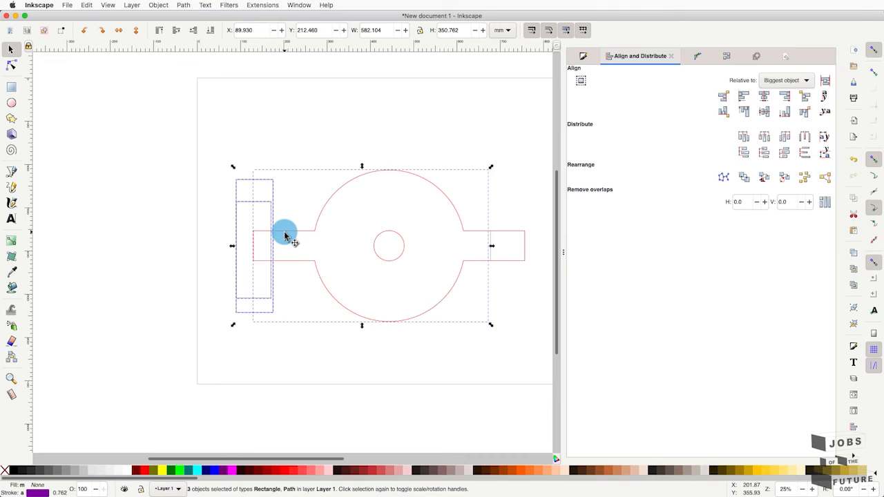
click(742, 96)
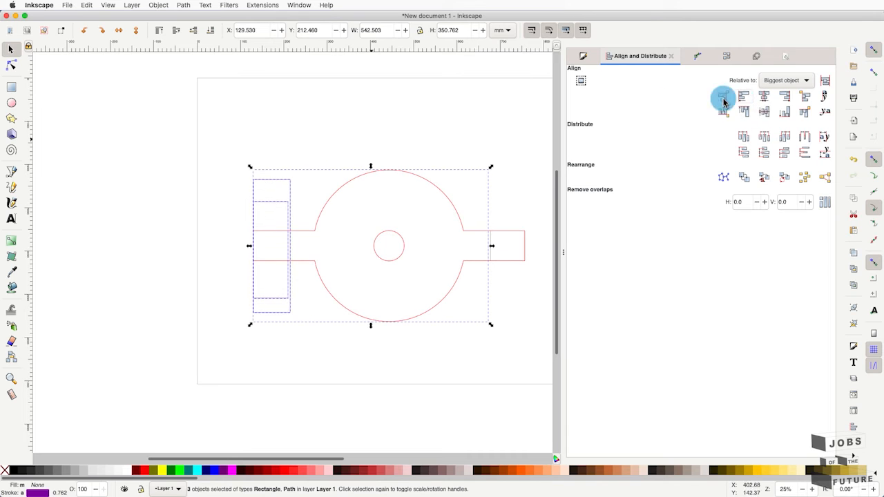
click(302, 253)
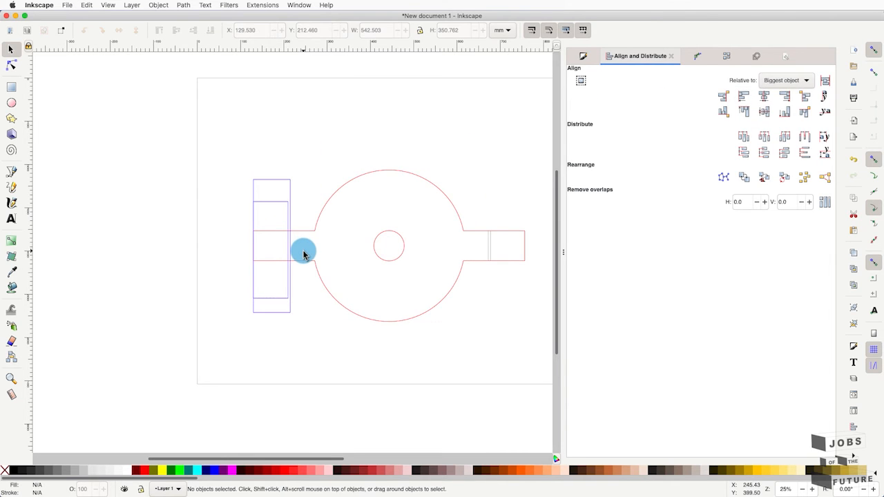
Step: Cut the red outline path at the left arm with the 80 mm wide blue rectangle using Cut Path
scroll(302, 252, up, 2)
scroll(293, 249, up, 2)
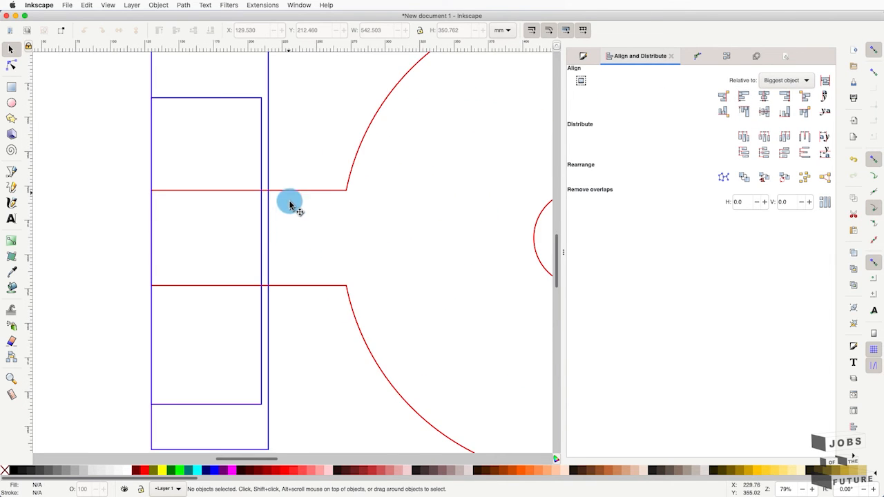
scroll(283, 190, up, 1)
scroll(276, 197, up, 1)
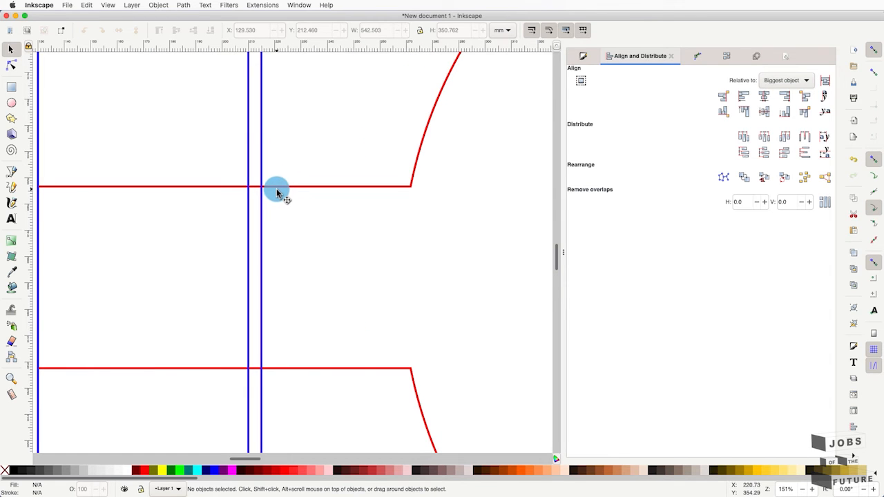
click(277, 189)
scroll(274, 190, down, 2)
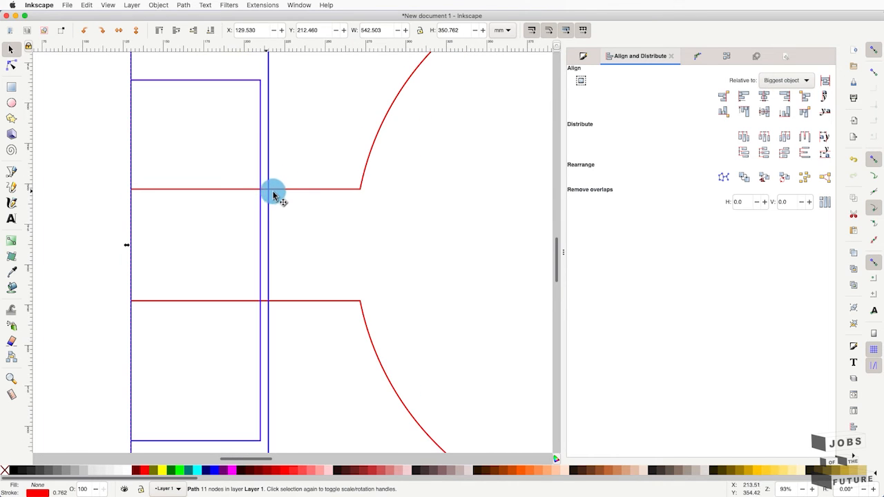
double_click(262, 178)
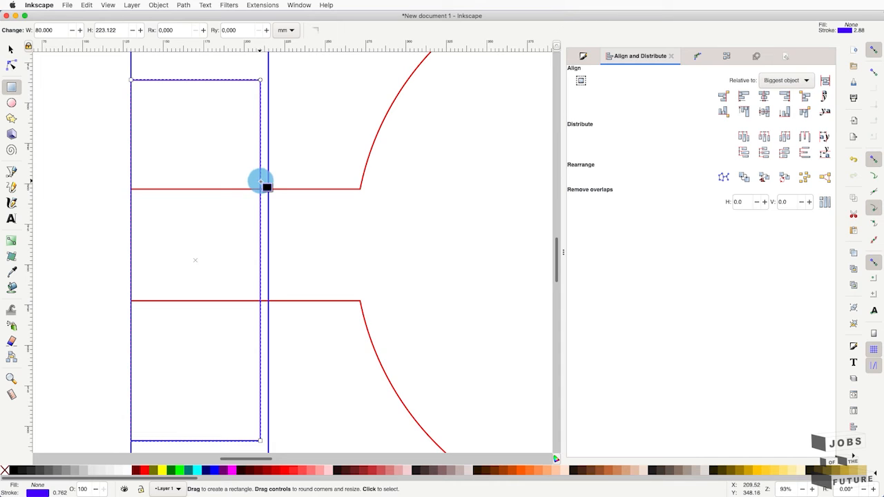
click(11, 49)
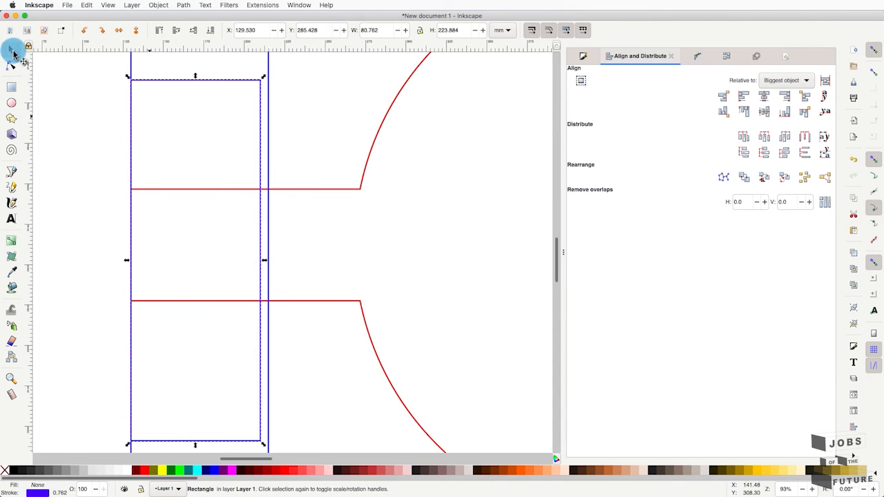
shift+click(316, 189)
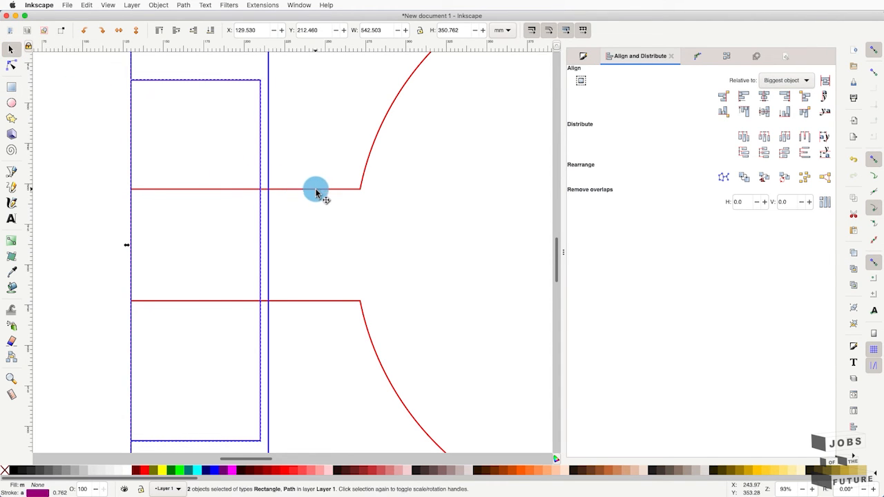
shift+click(316, 189)
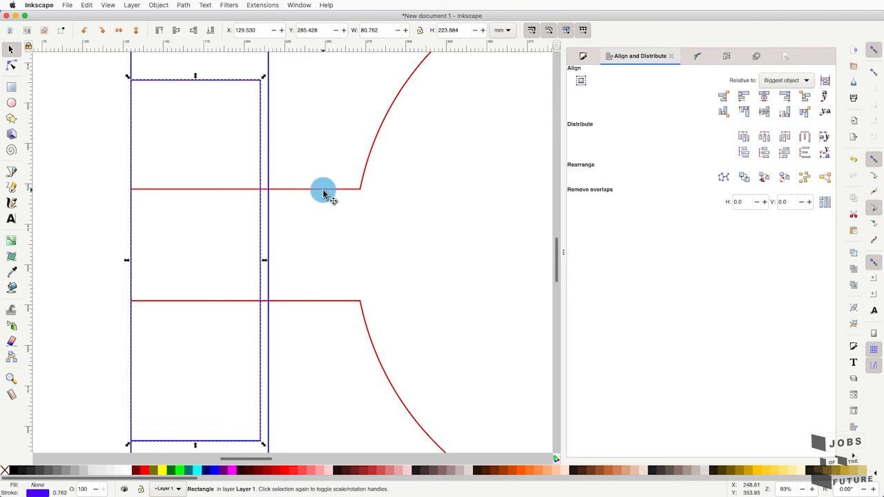
shift+click(324, 192)
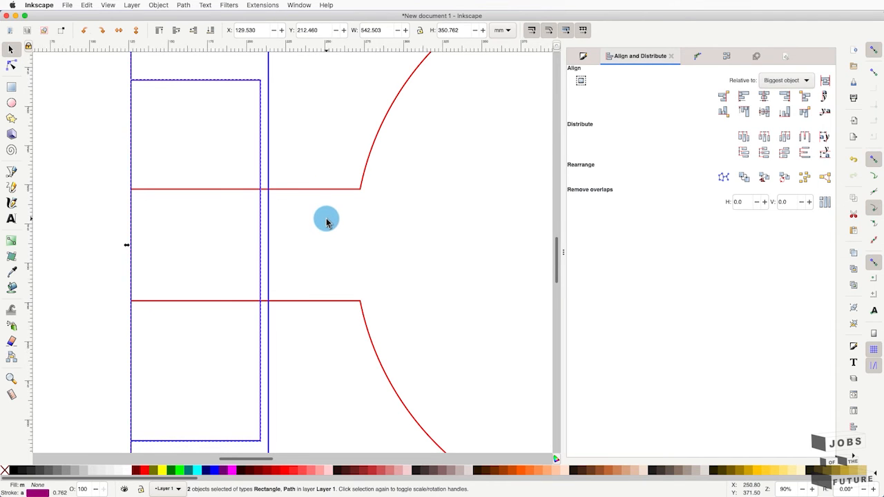
scroll(326, 217, down, 2)
click(182, 6)
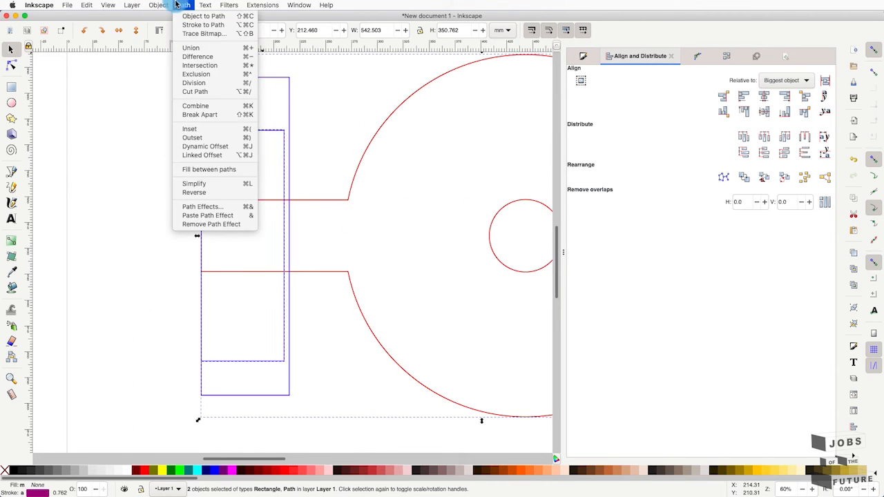
click(194, 90)
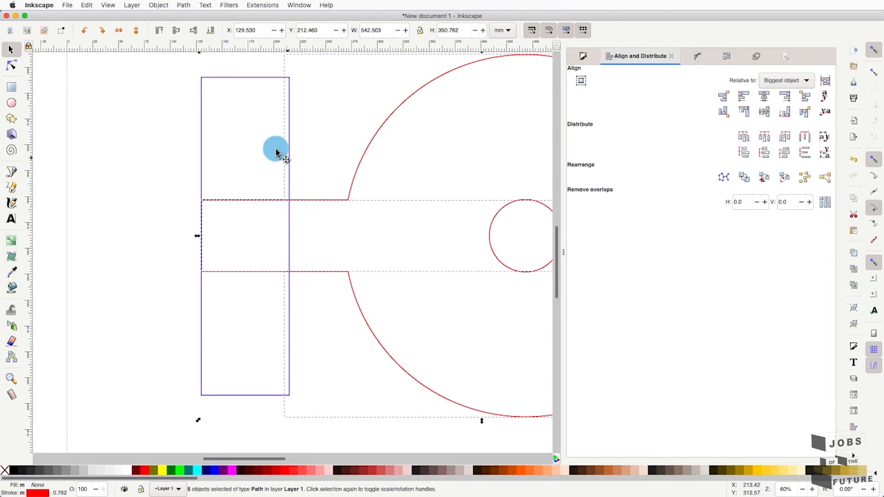
click(298, 173)
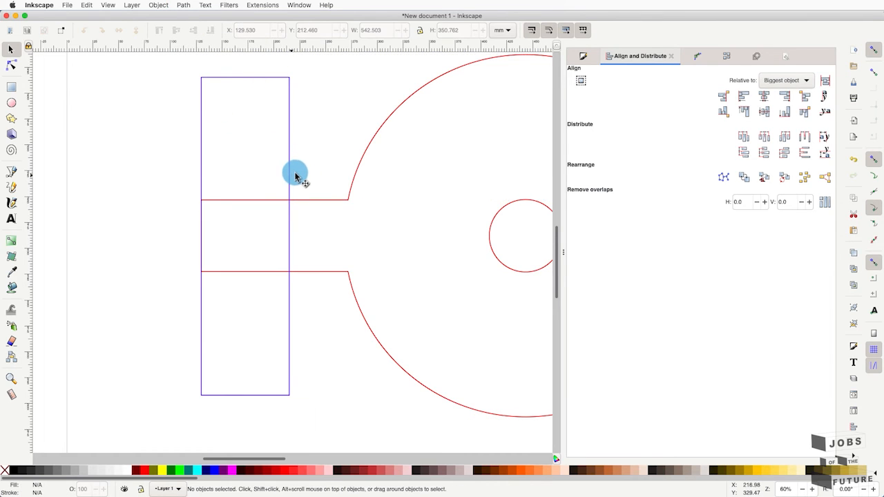
Step: Try to cut the outline's upper and lower halves together with the 85 mm rectangle, and undo the cut
click(291, 179)
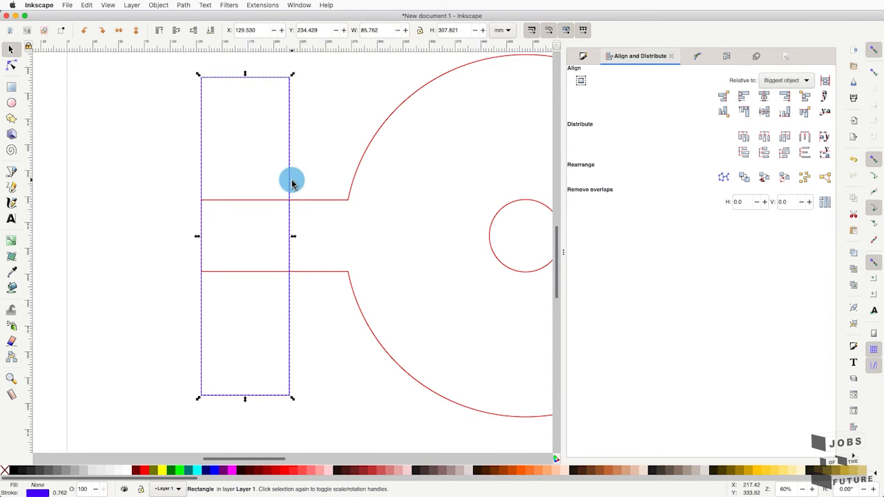
shift+click(328, 200)
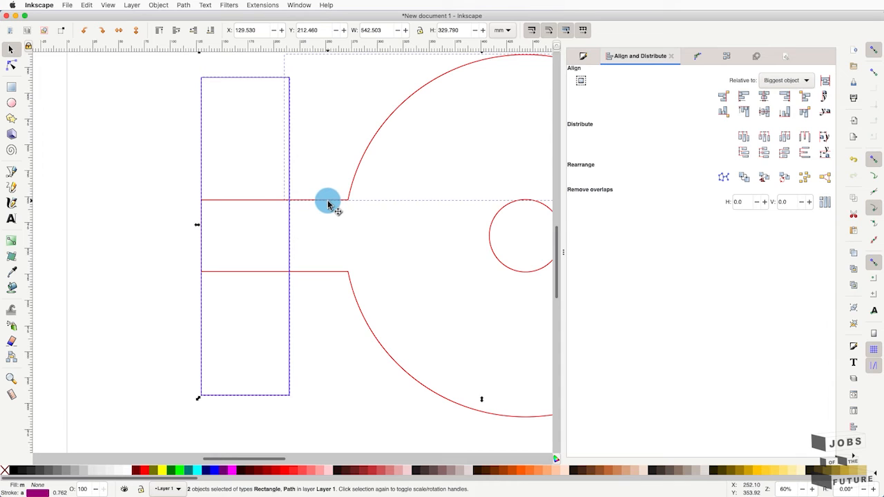
shift+click(322, 273)
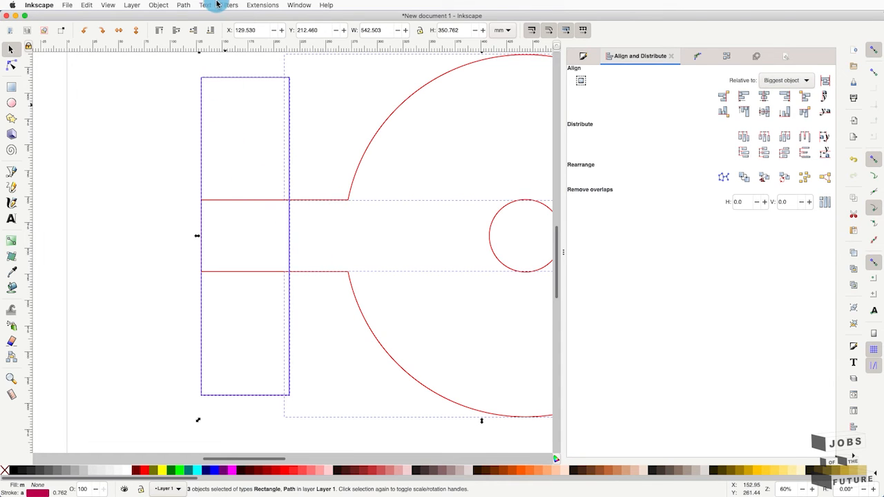
click(181, 5)
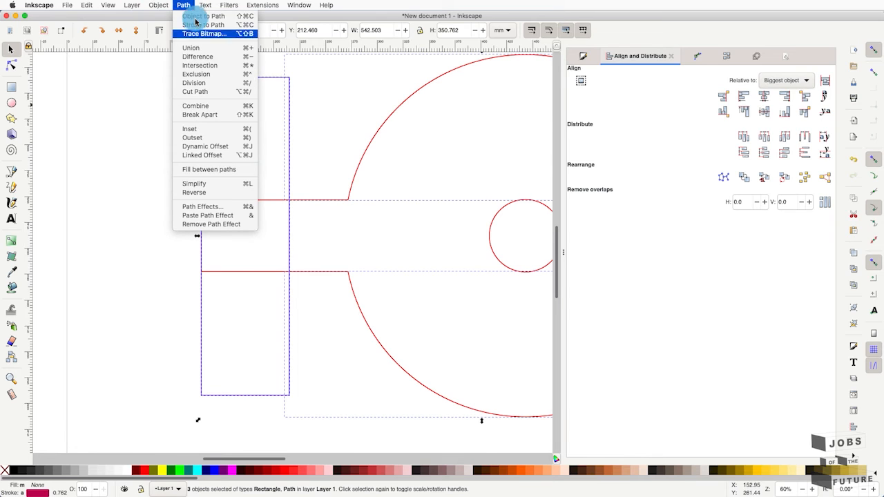
click(207, 93)
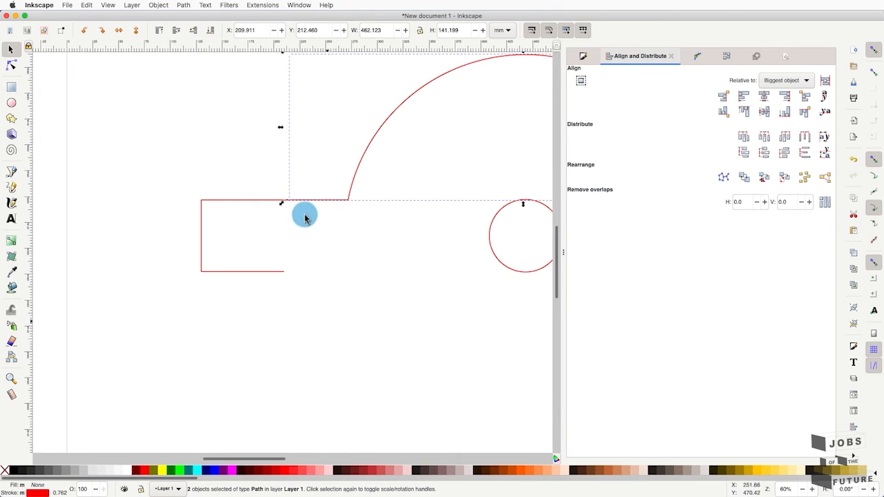
click(297, 273)
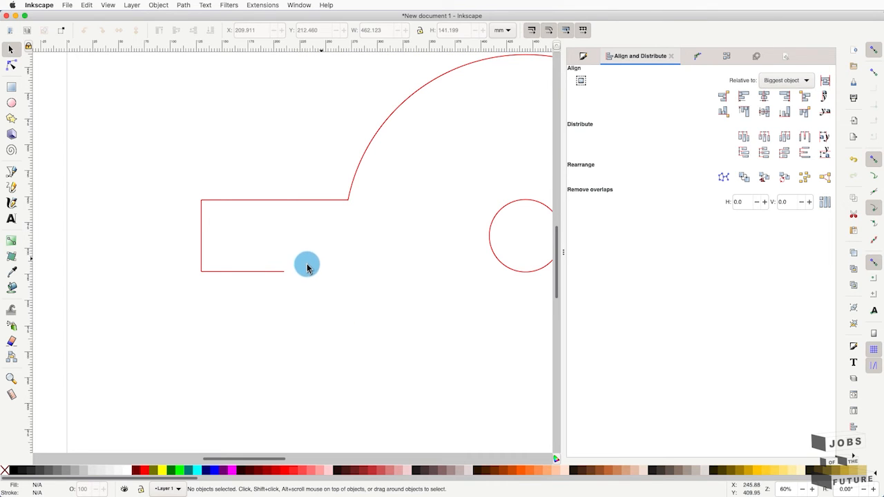
key(ctrl+z)
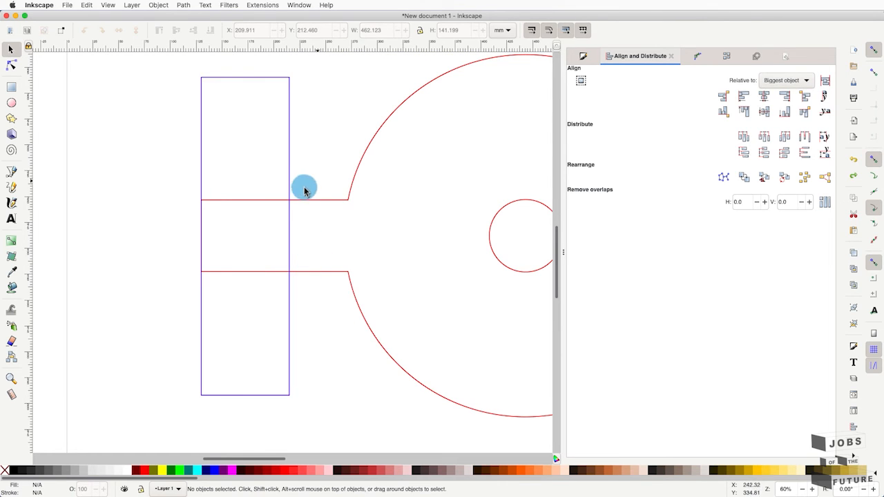
Step: Try to cut only the outline's upper half with the 85 mm rectangle, inspect the lower half's nodes, and undo the cut
click(321, 205)
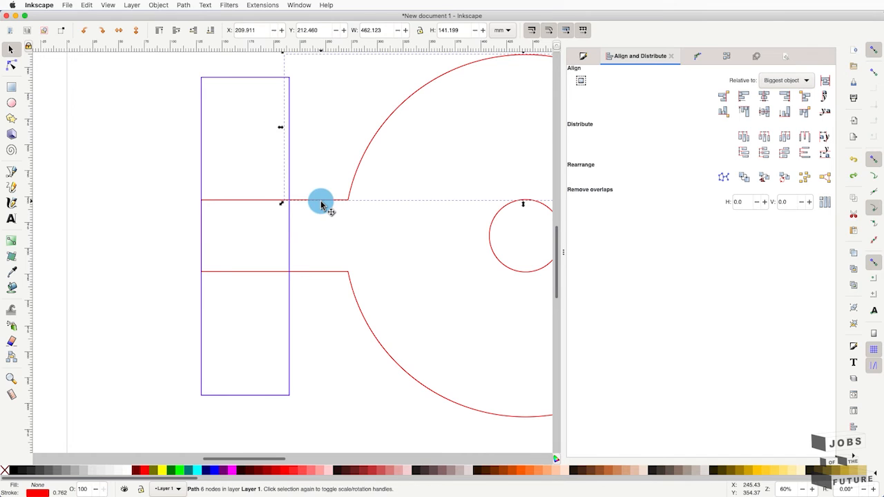
shift+click(290, 188)
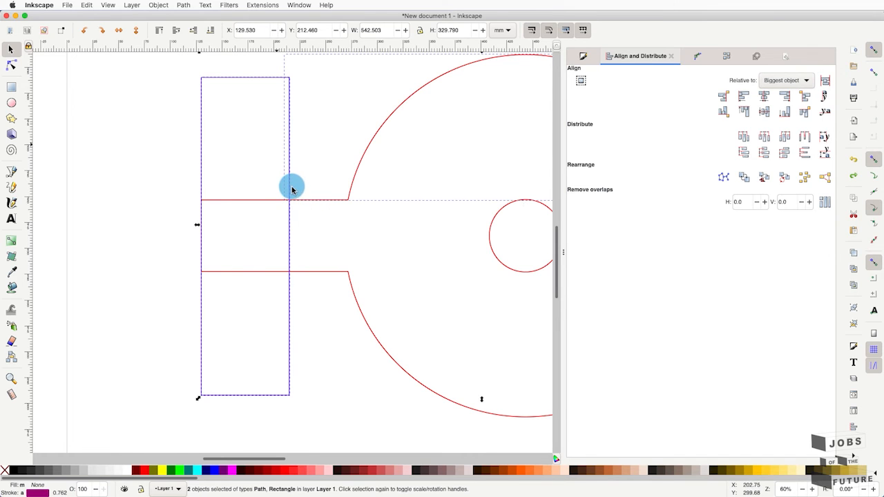
click(183, 5)
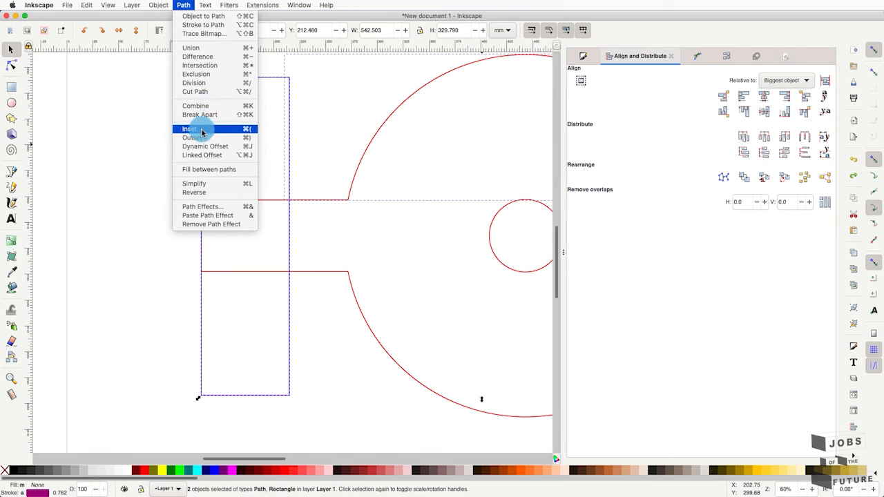
click(206, 94)
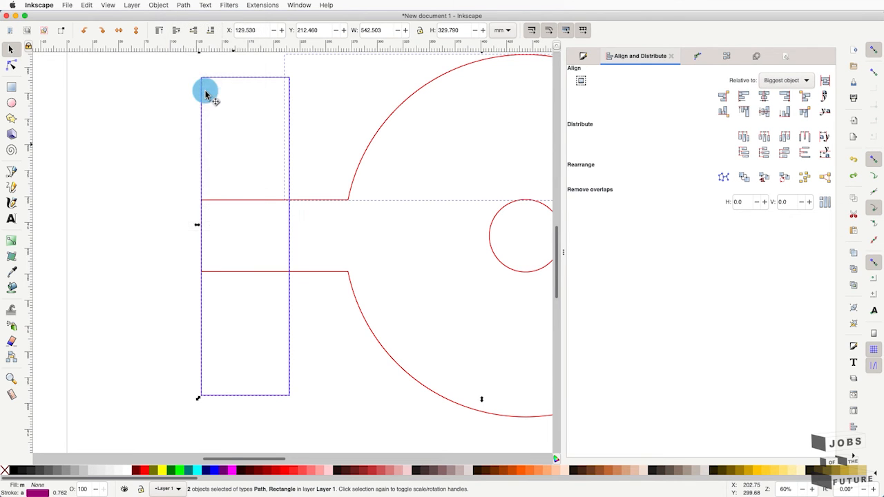
click(315, 273)
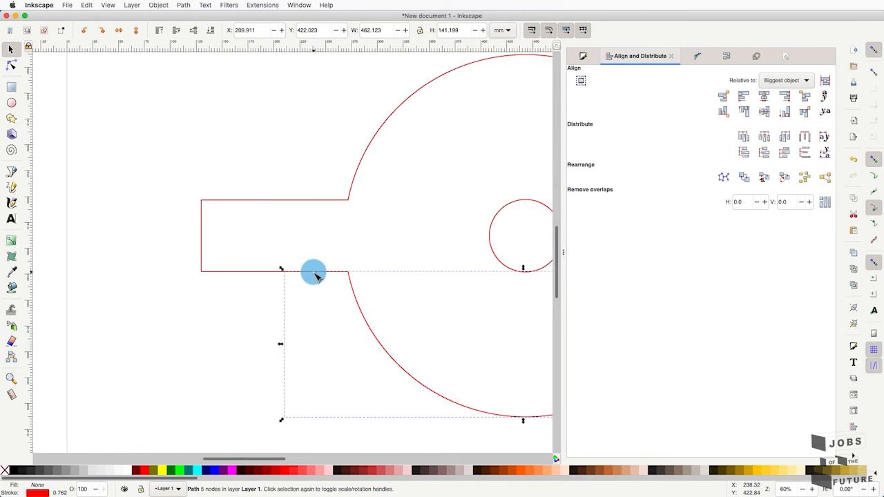
key(n)
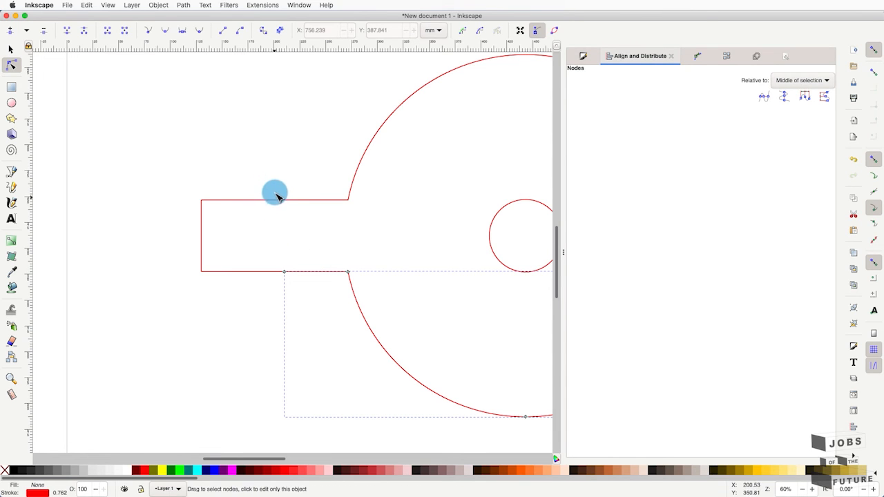
click(275, 163)
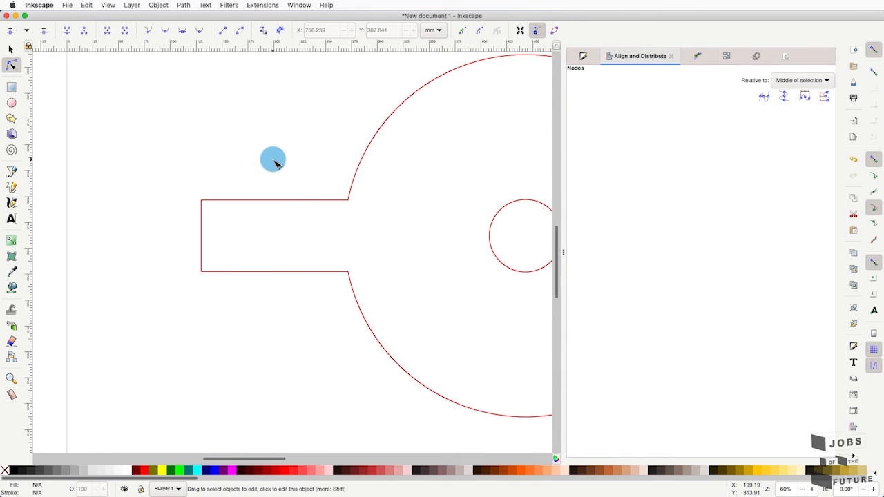
click(305, 273)
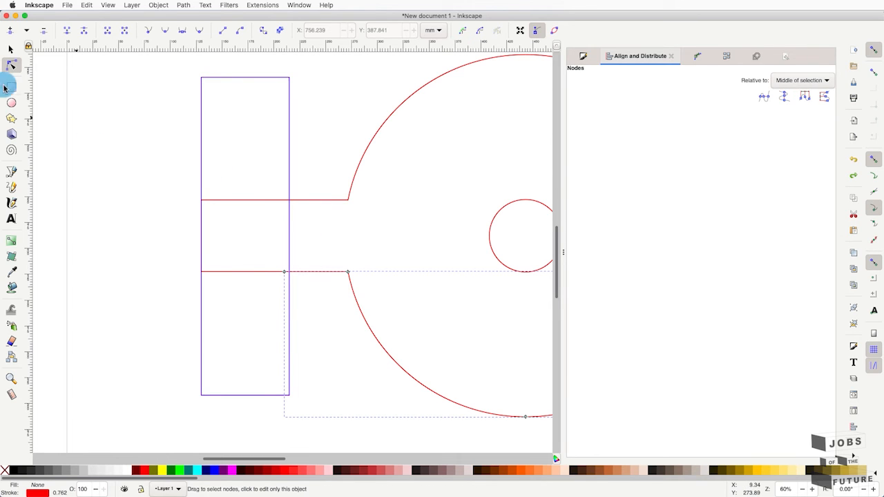
Step: Retry Cut Path on both outline halves with the 85 mm rectangle added to the selection last, and undo it
click(10, 49)
shift+click(317, 201)
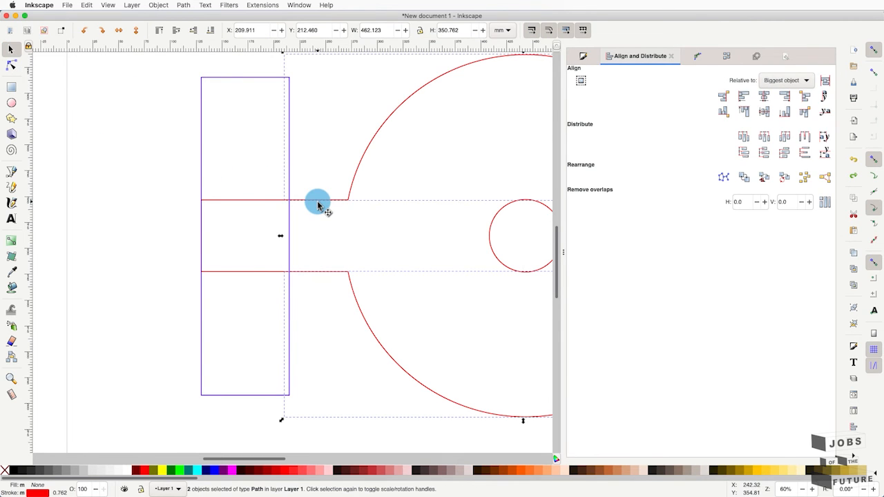
shift+click(206, 81)
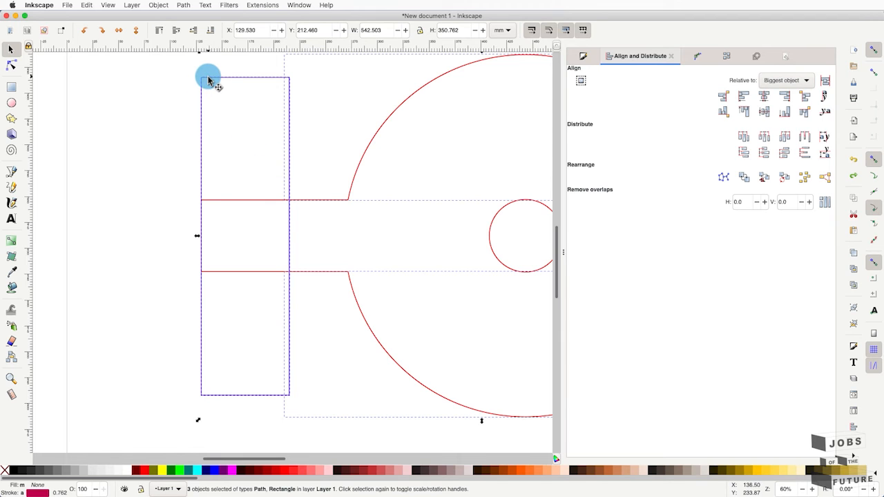
click(182, 4)
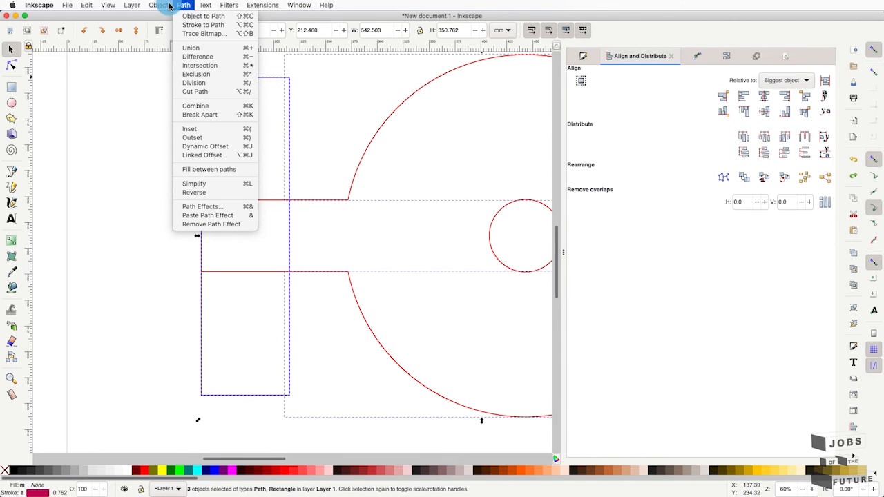
click(192, 92)
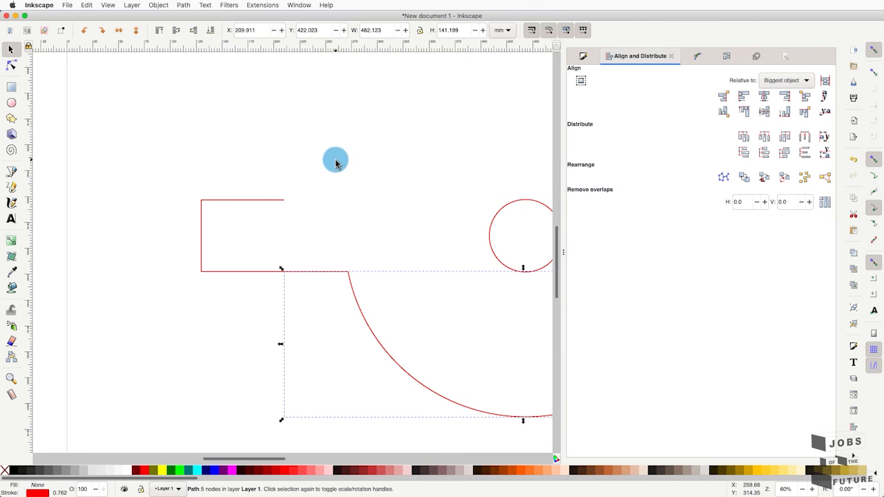
click(307, 201)
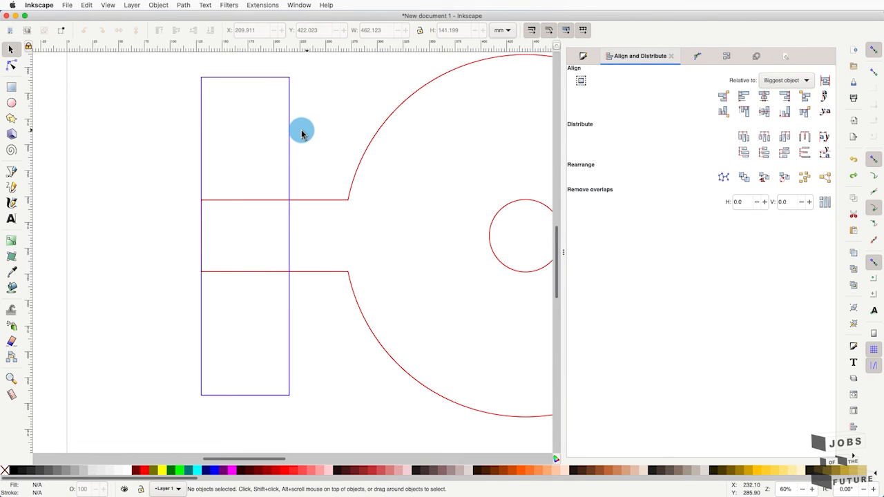
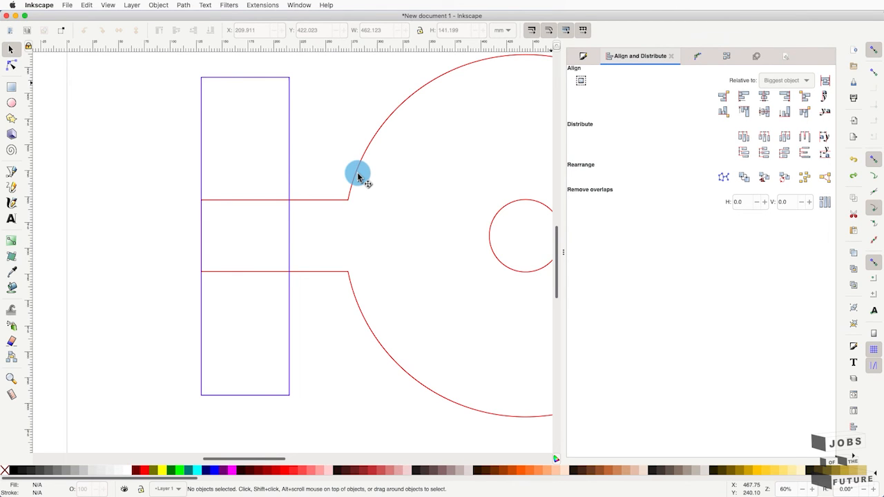
Step: Inspect the outline's upper half, lower half and the 85 mm rectangle by selecting them individually and together
click(358, 177)
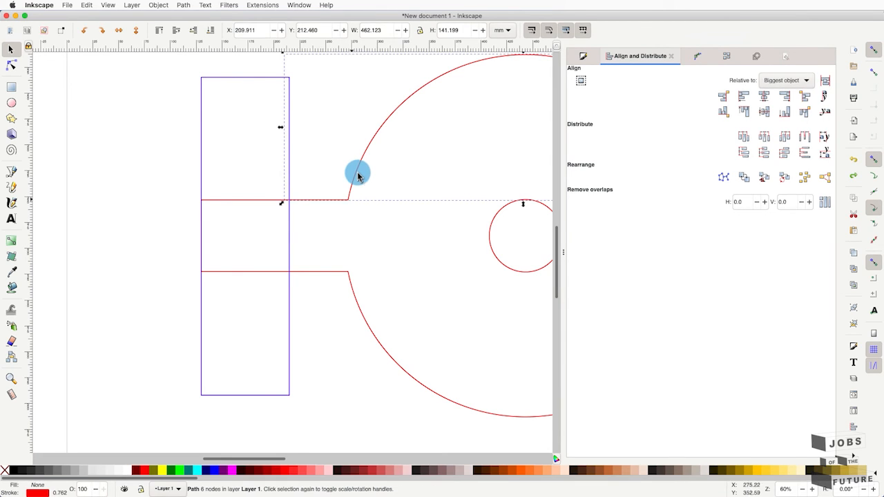
shift+click(351, 280)
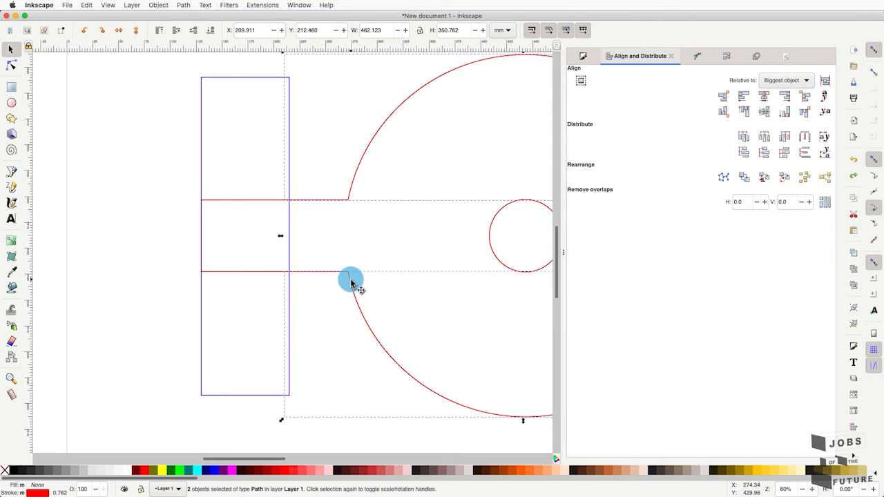
click(360, 193)
click(351, 193)
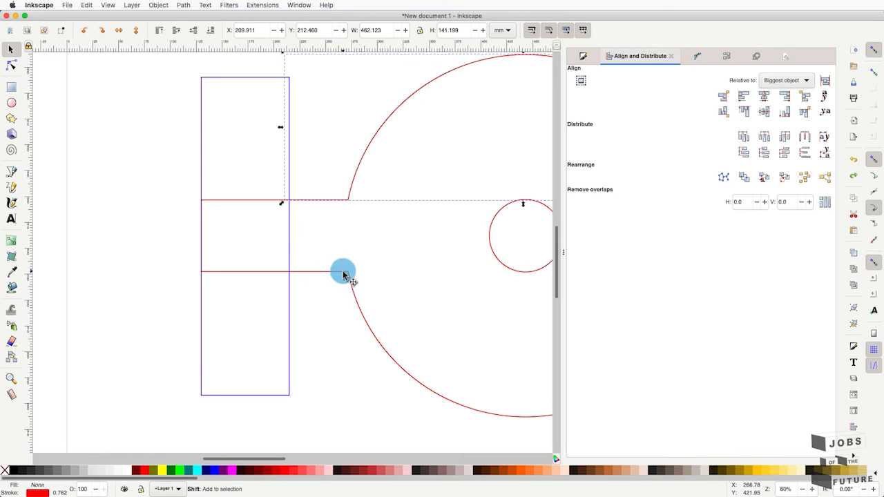
click(333, 243)
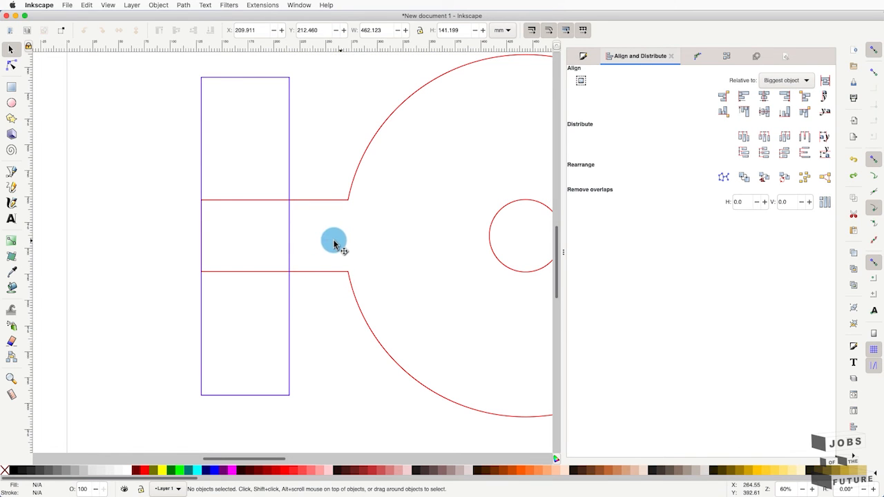
click(289, 251)
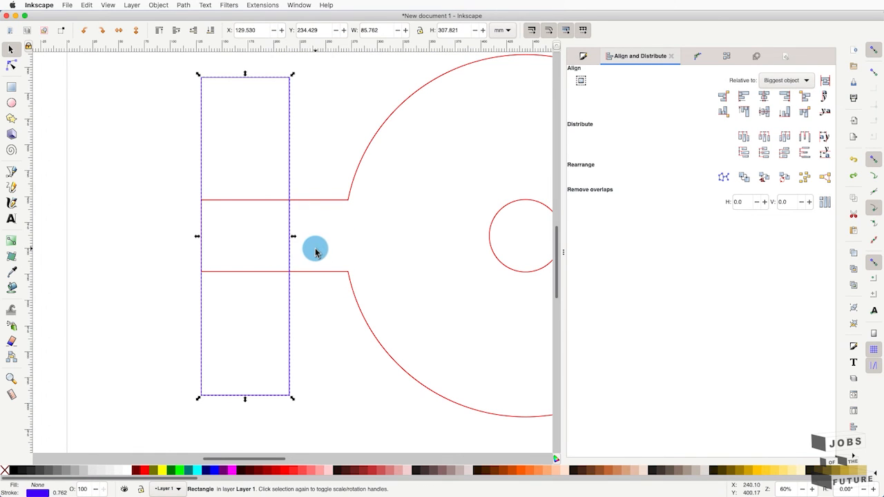
key(alt)
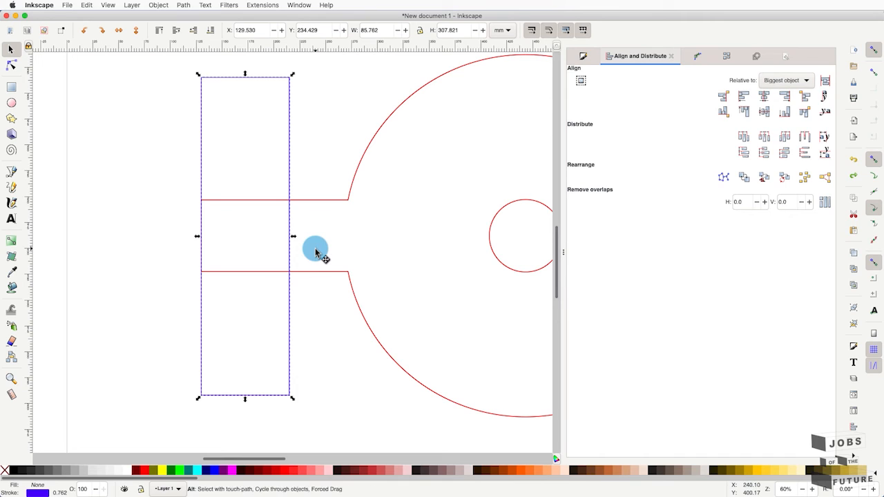
click(319, 184)
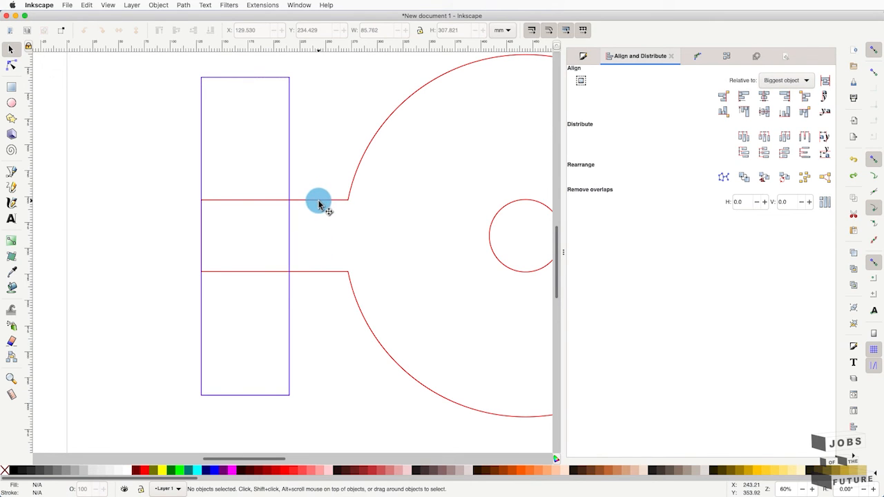
click(319, 201)
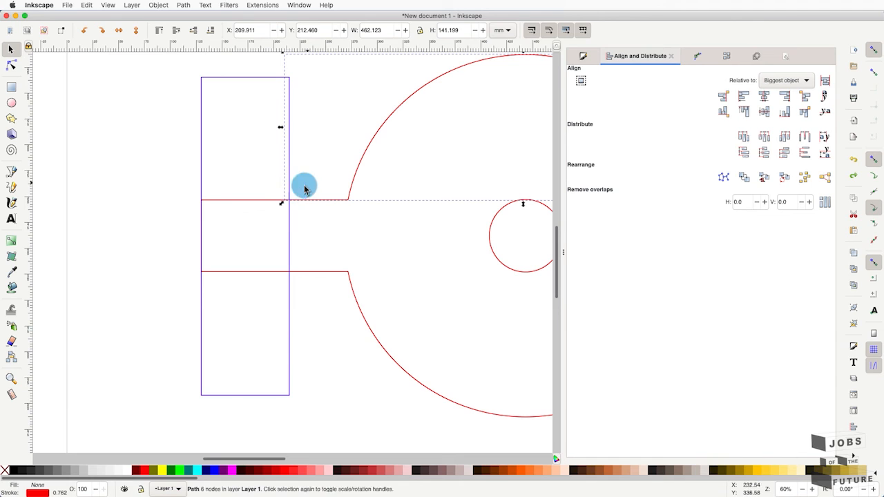
Step: Cut only the outline's upper half at the left arm with the 85 mm rectangle using Cut Path, selecting the rectangle first
click(304, 186)
click(290, 190)
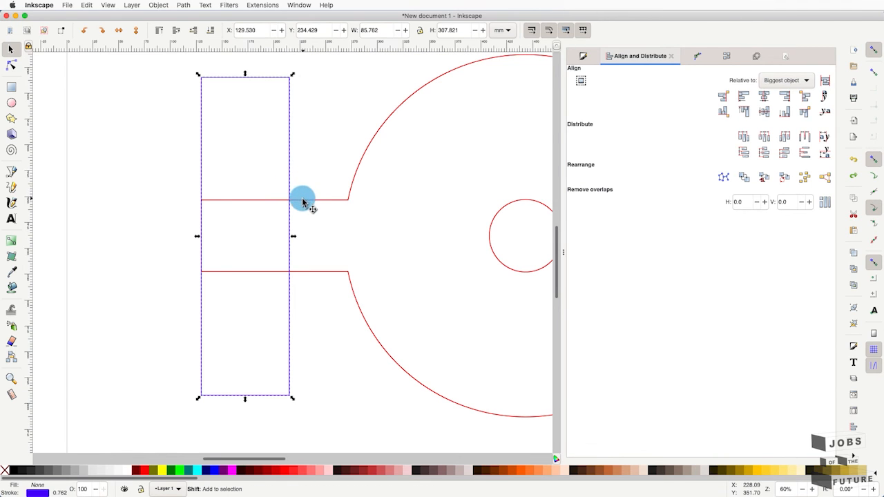
shift+click(303, 201)
click(182, 5)
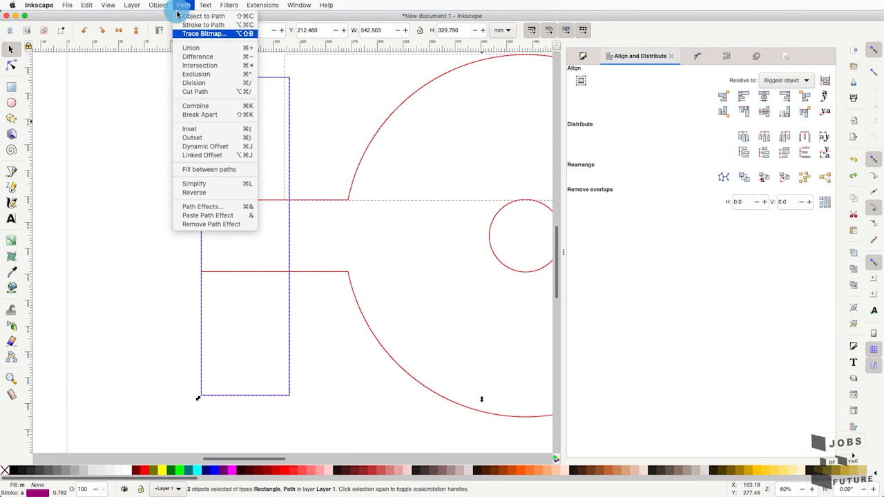
click(193, 83)
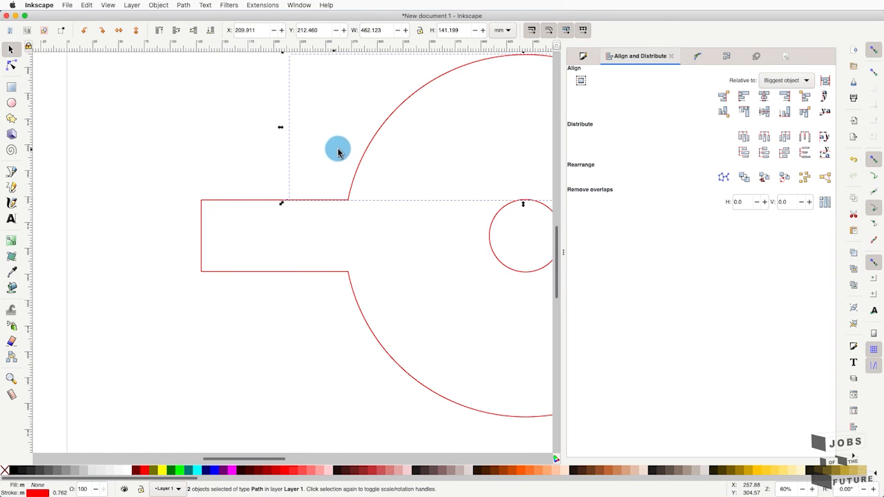
click(322, 148)
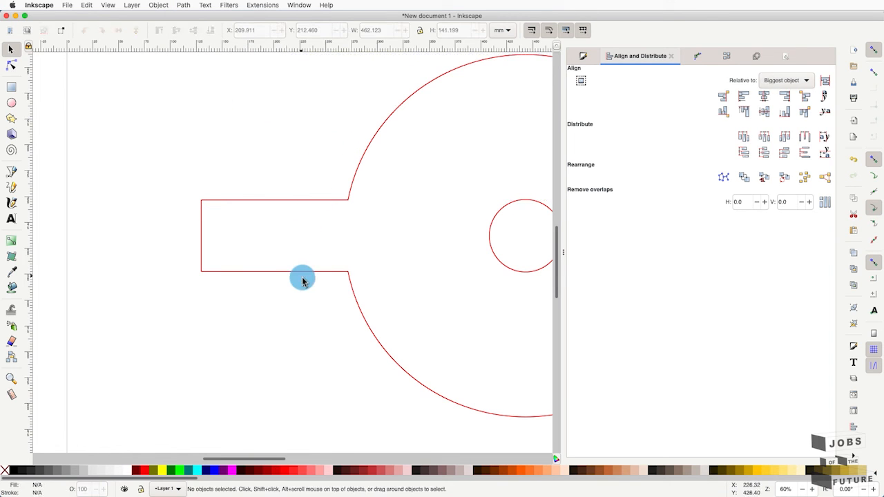
Step: Paste another 85 mm rectangle over the left arm and align its left edge with the arm's end piece, relative to Selection Area
key(alt)
alt+click(249, 263)
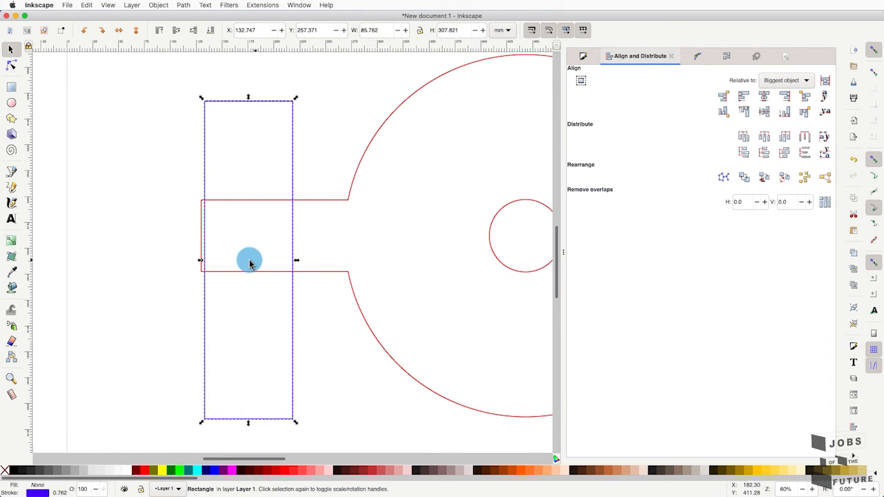
key(shift)
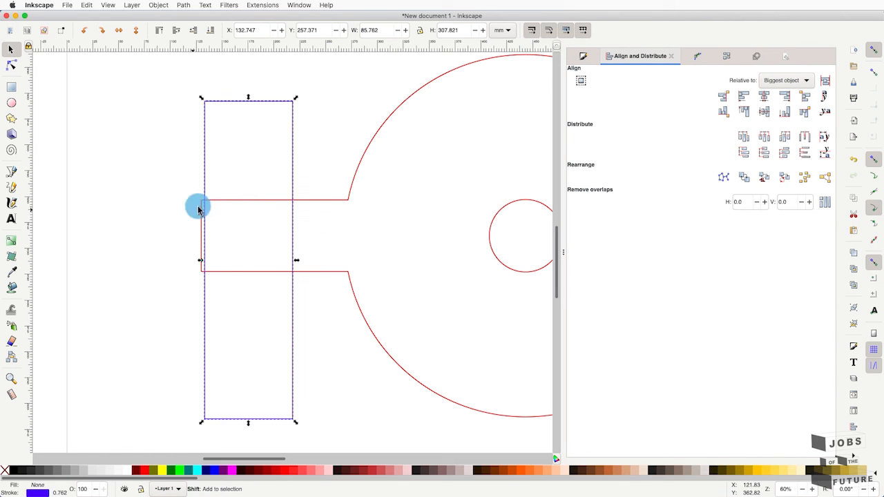
shift+click(199, 209)
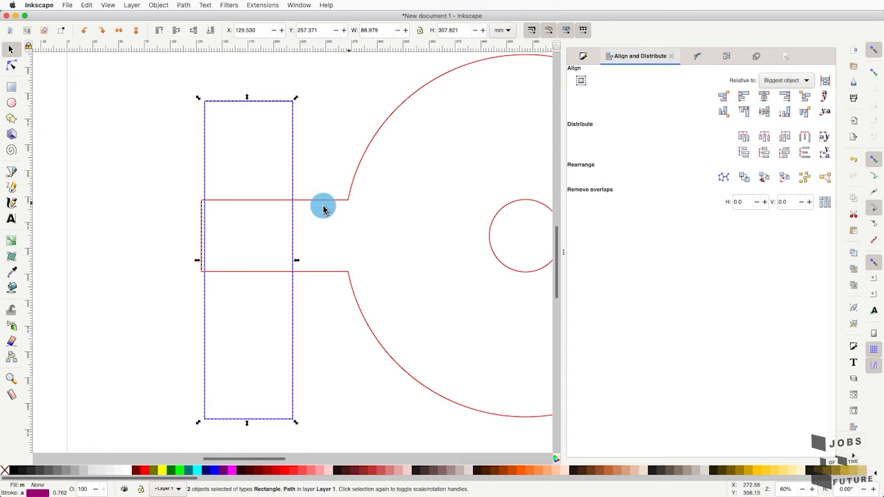
click(783, 81)
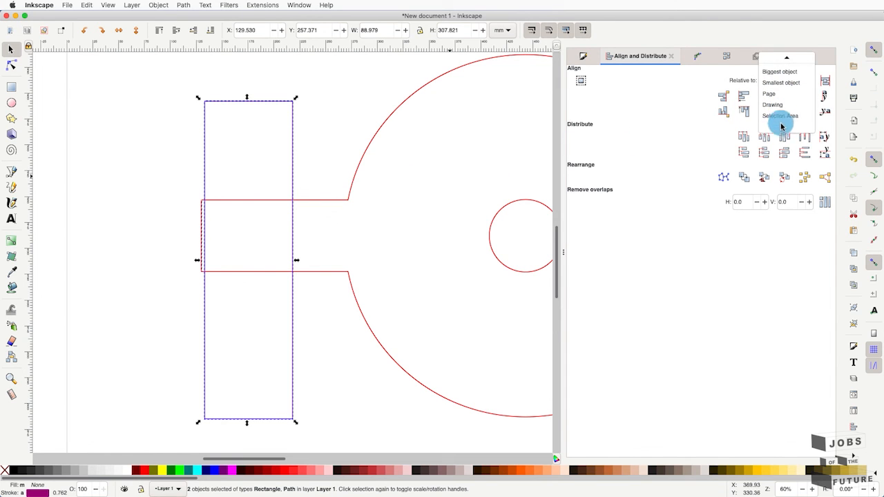
click(780, 116)
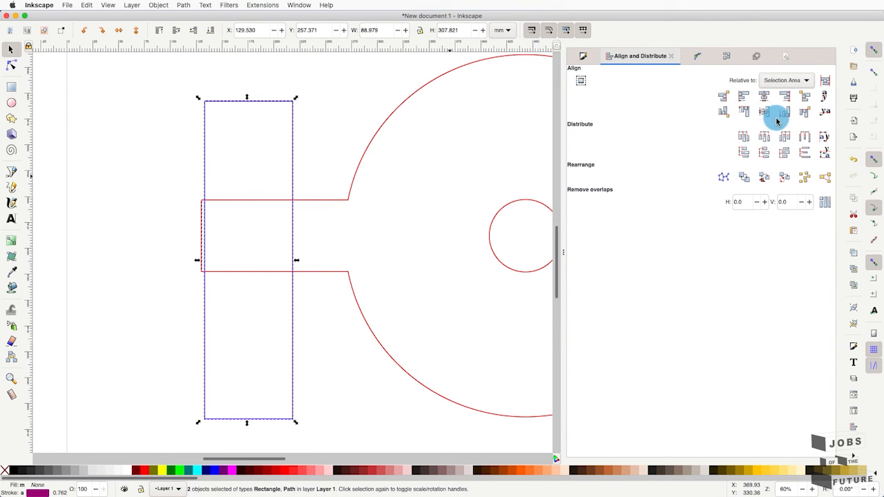
click(738, 97)
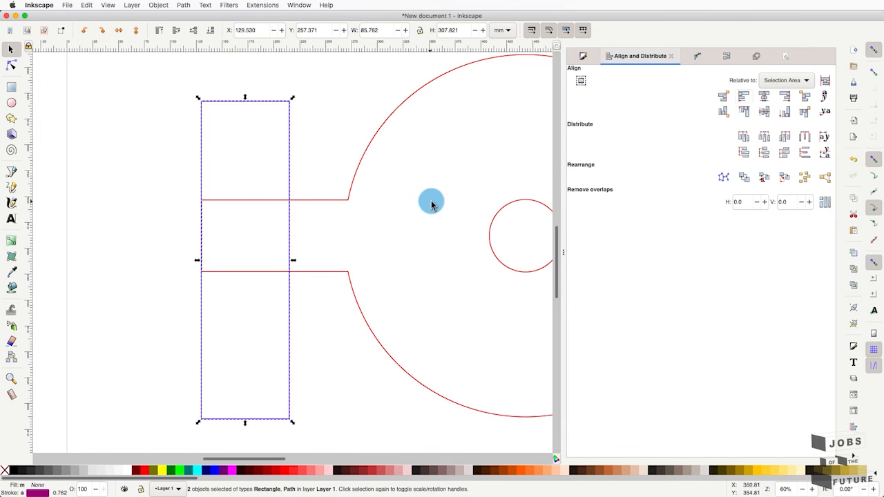
Step: Select the outline's lower half with the rectangle, leave the path operations without applying one, and undo the last alignment
click(382, 223)
click(305, 273)
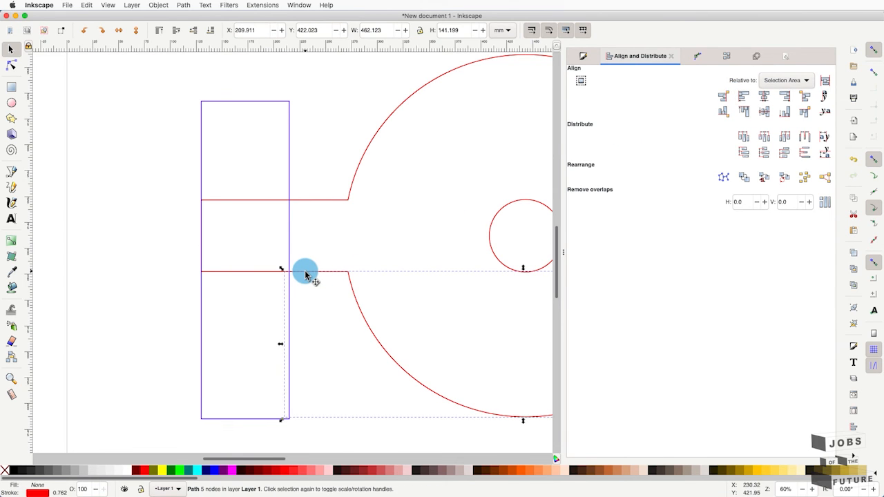
shift+click(288, 261)
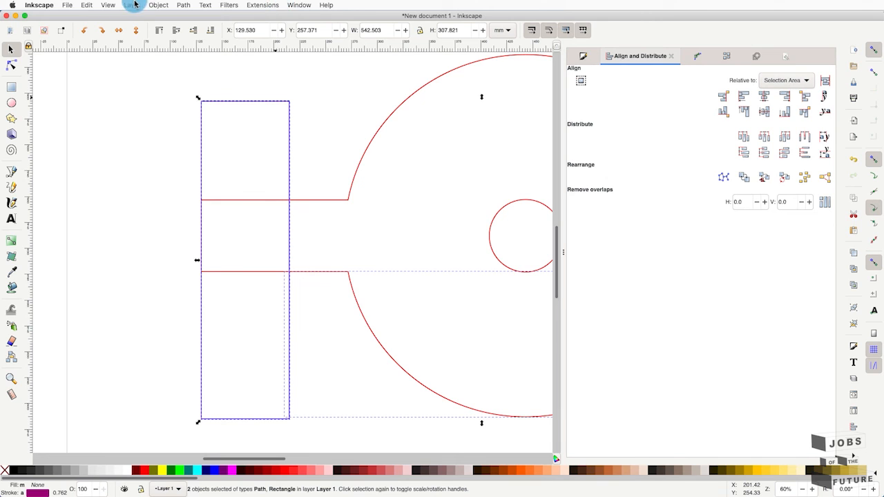
click(183, 5)
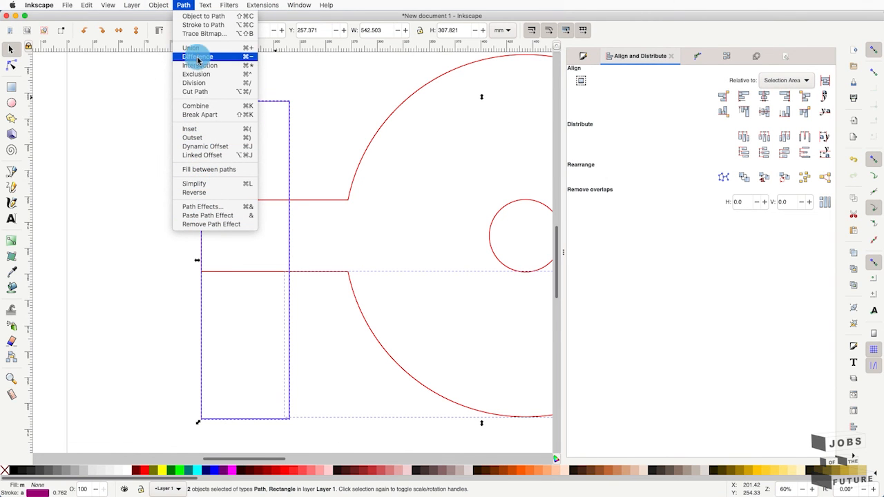
click(331, 149)
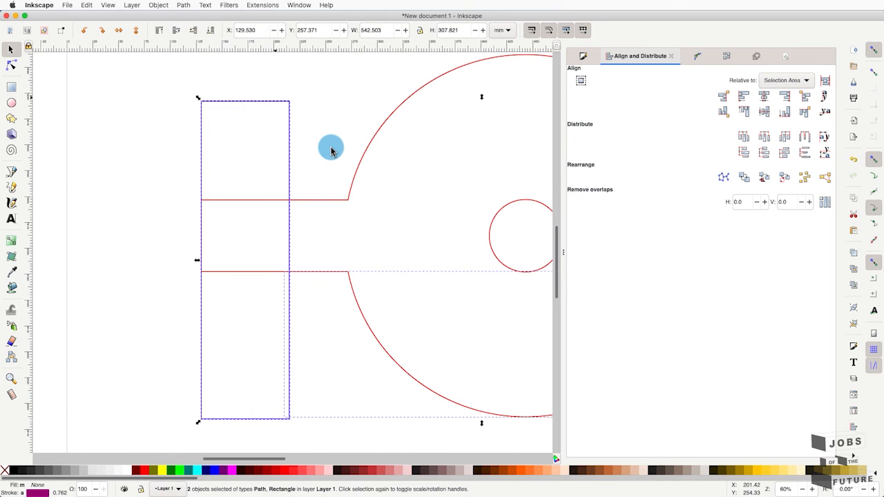
click(332, 150)
key(ctrl+z)
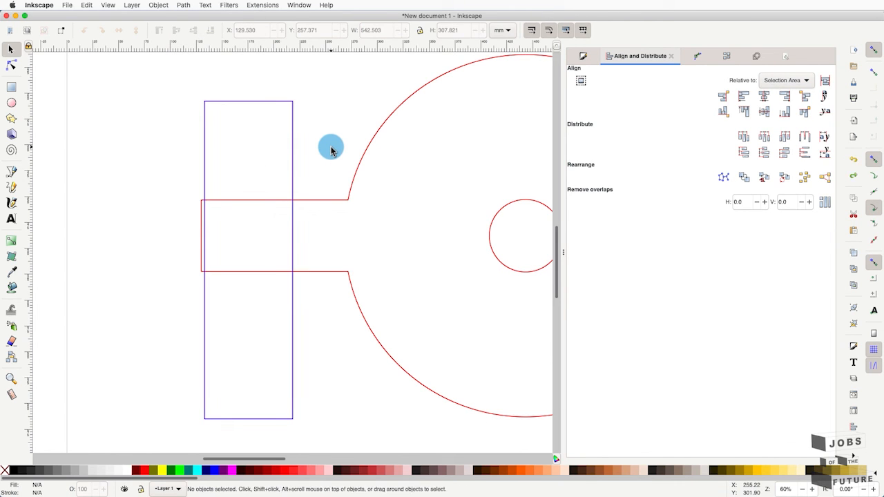
Step: Align the left edges of the 85 mm rectangle and the arm's end piece relative to the Smallest object
click(293, 188)
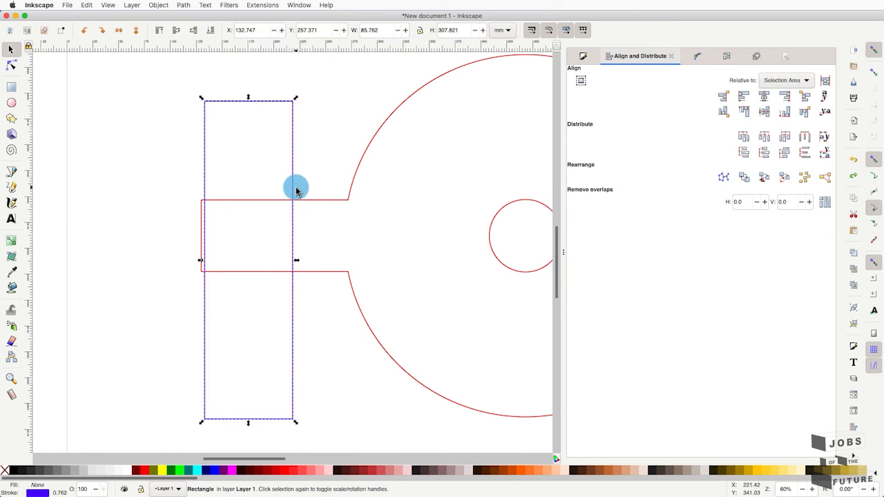
shift+click(199, 233)
click(778, 81)
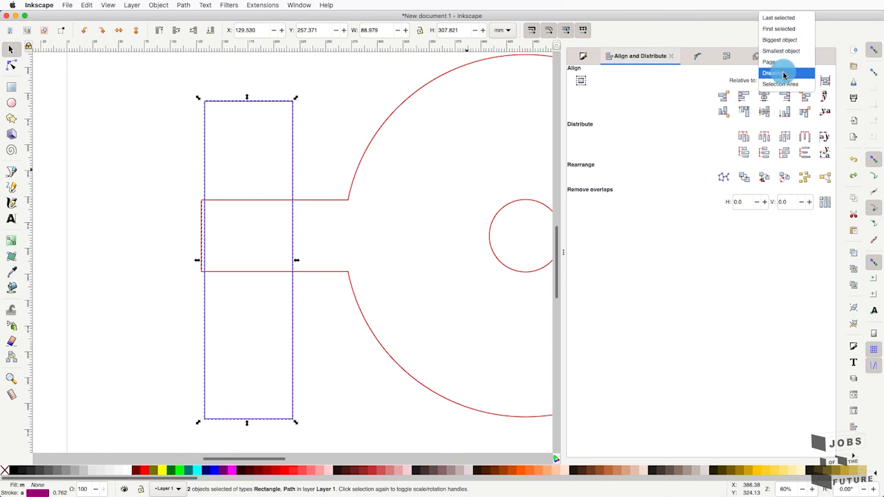
click(784, 51)
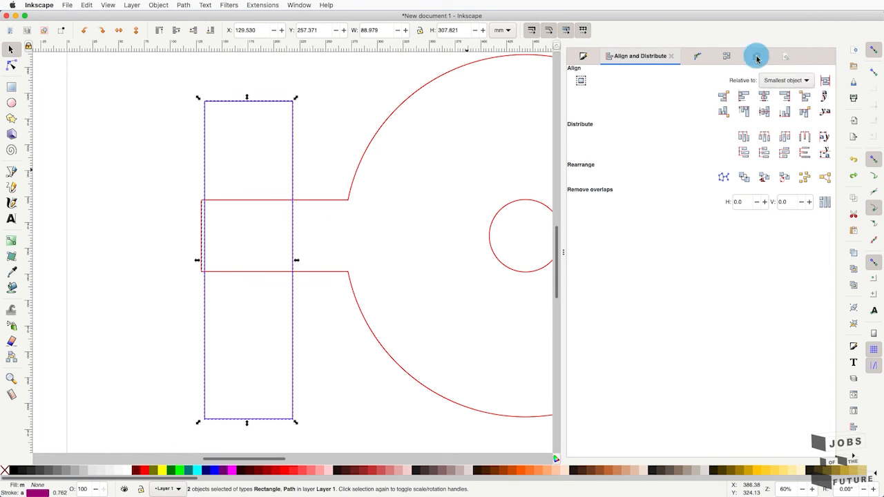
click(746, 103)
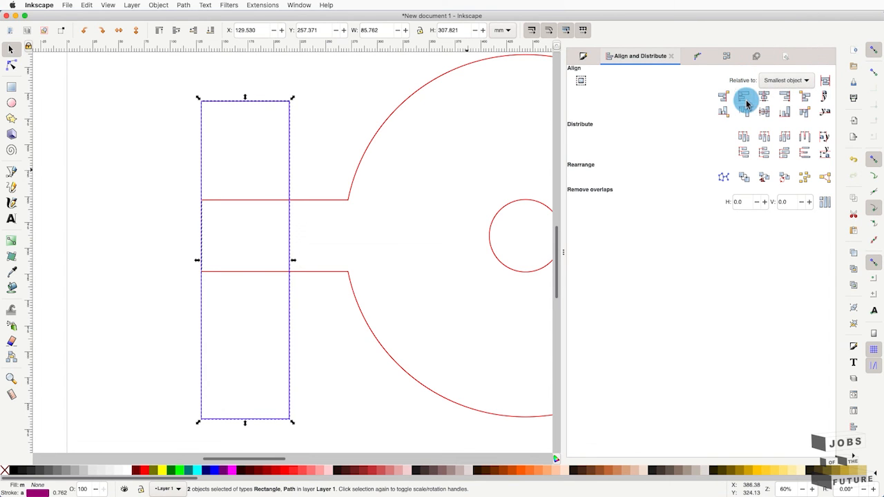
Step: Cut the outline's lower half at the left arm with the 85 mm rectangle using Cut Path, selecting the rectangle first
click(315, 274)
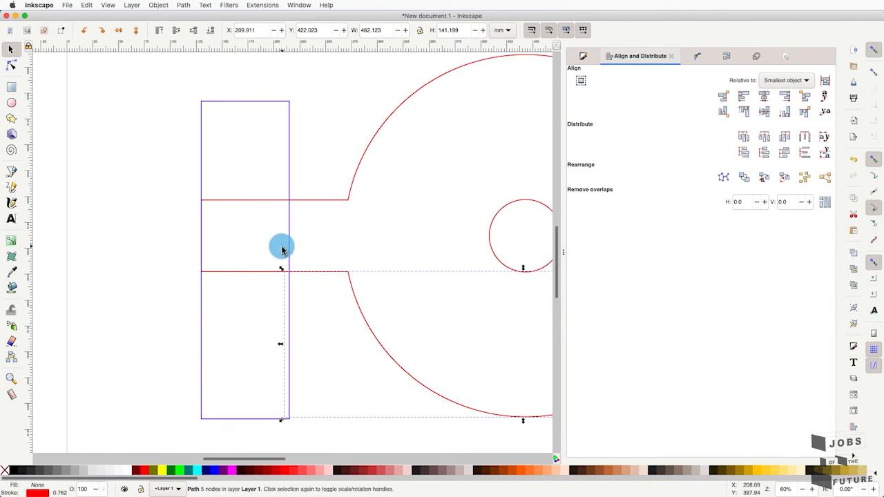
click(283, 250)
click(289, 249)
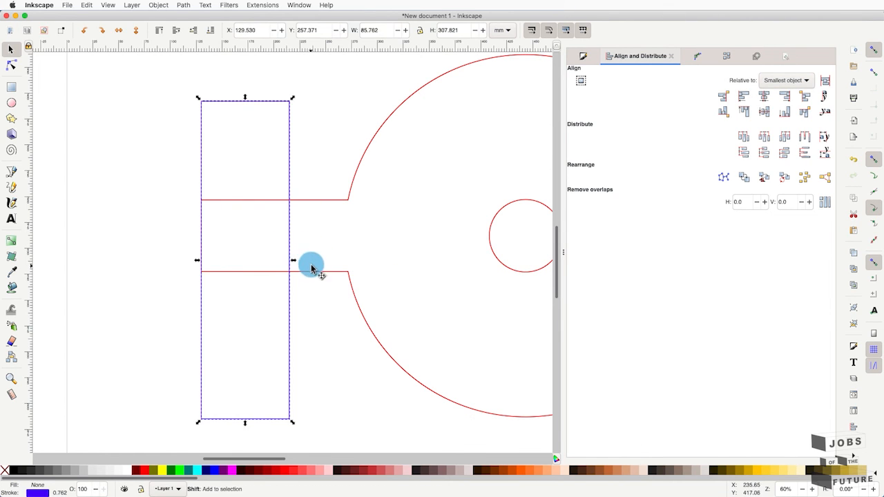
shift+click(310, 273)
click(183, 4)
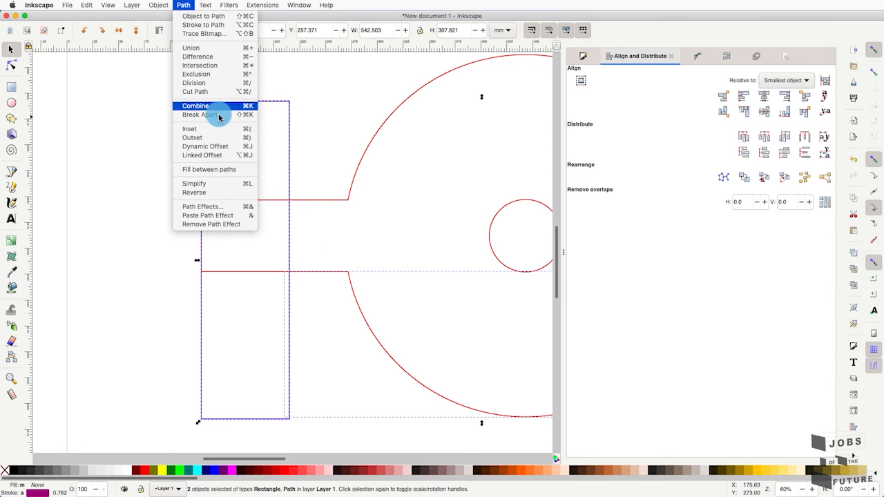
click(212, 91)
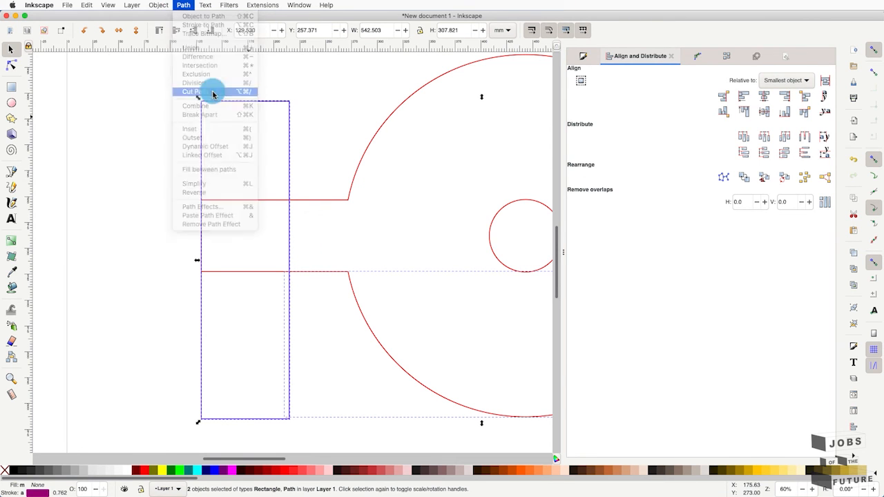
click(330, 166)
Step: Try joining the left arm's 80 and 85 mm cuts with two vertical lines while the short segment between the cuts is selected
click(284, 205)
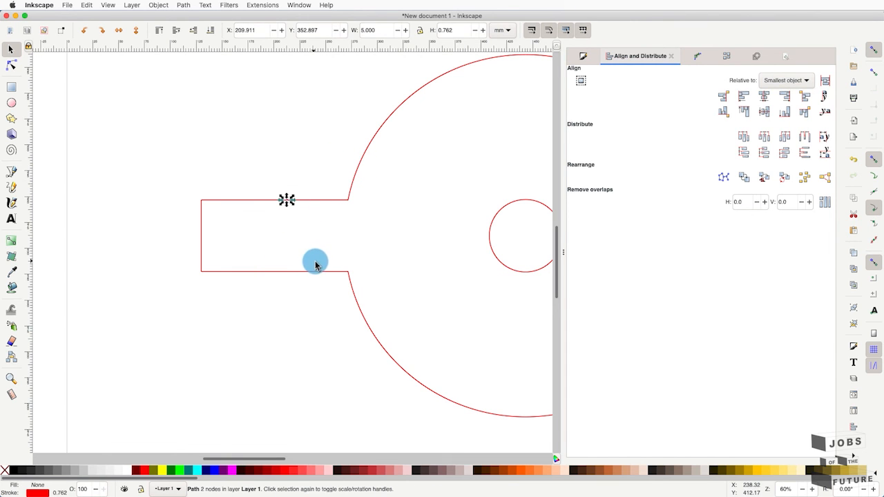
scroll(311, 270, up, 1)
scroll(280, 259, up, 3)
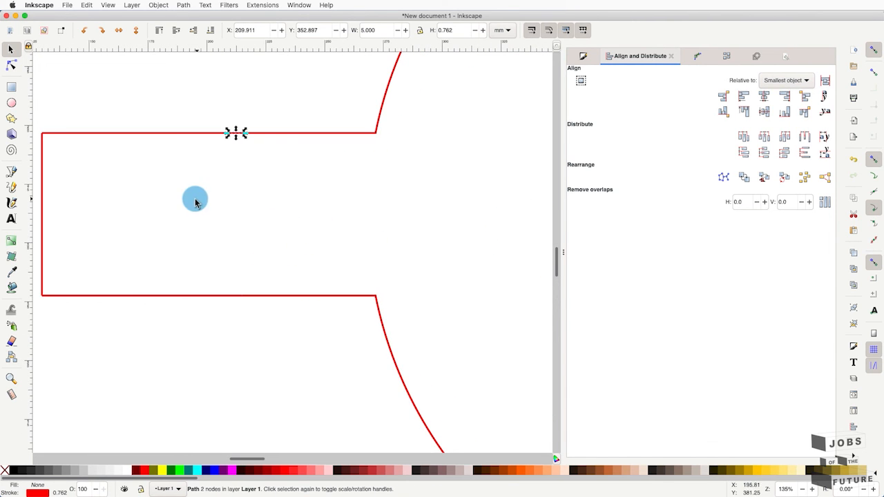
click(17, 176)
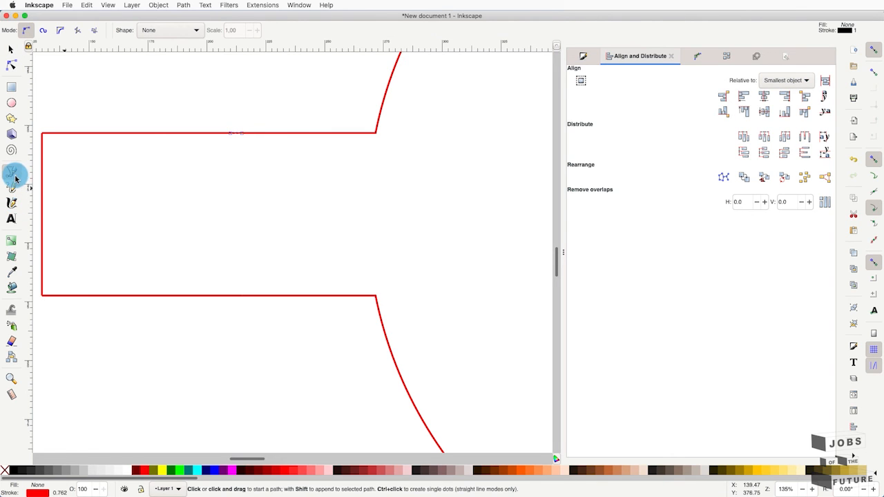
click(230, 133)
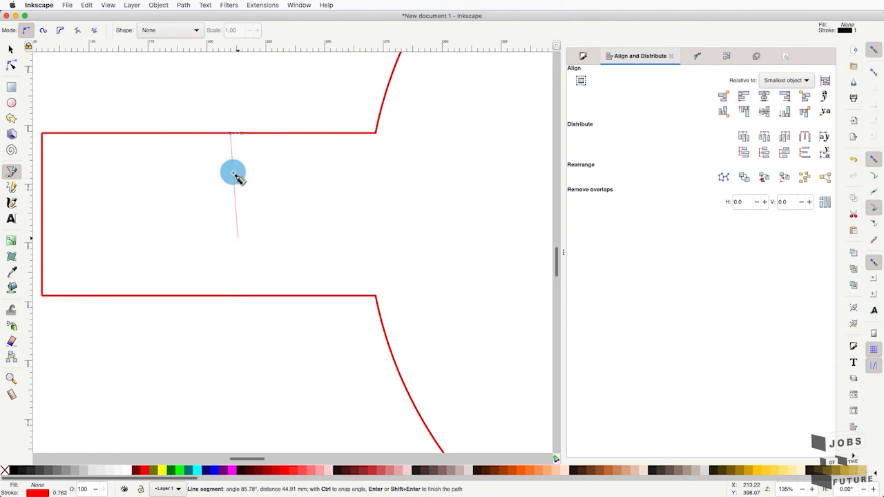
click(231, 297)
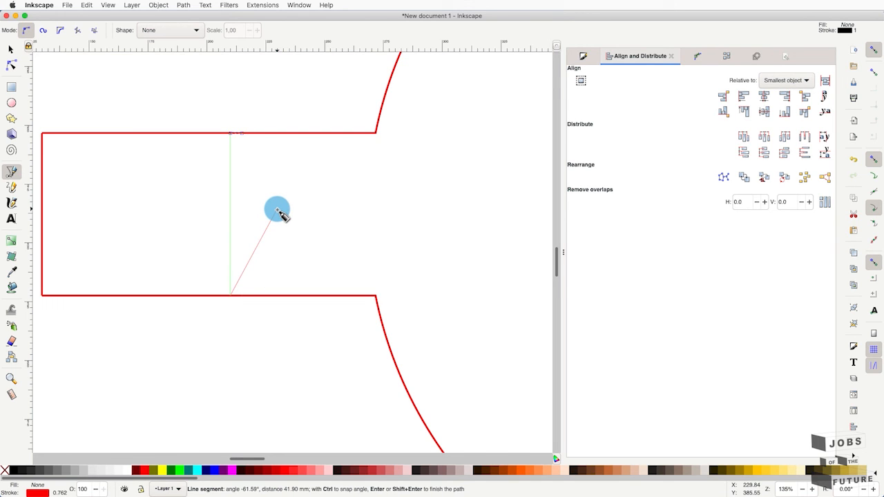
key(Return)
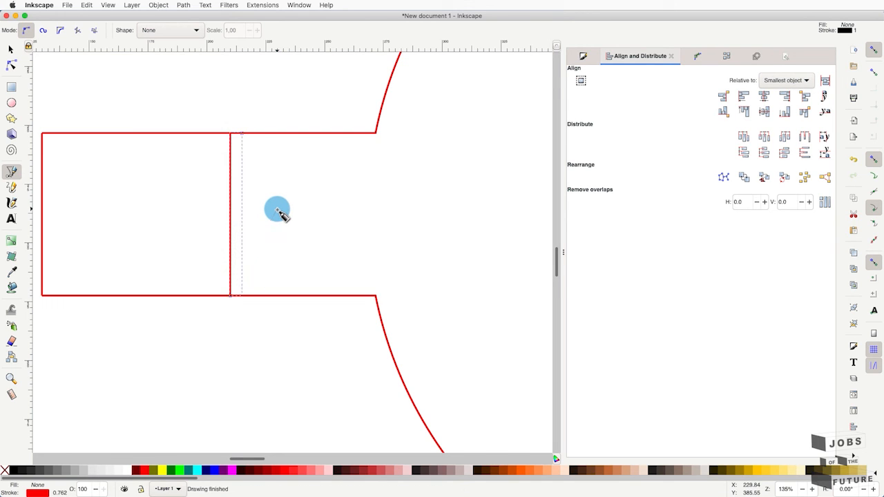
click(243, 133)
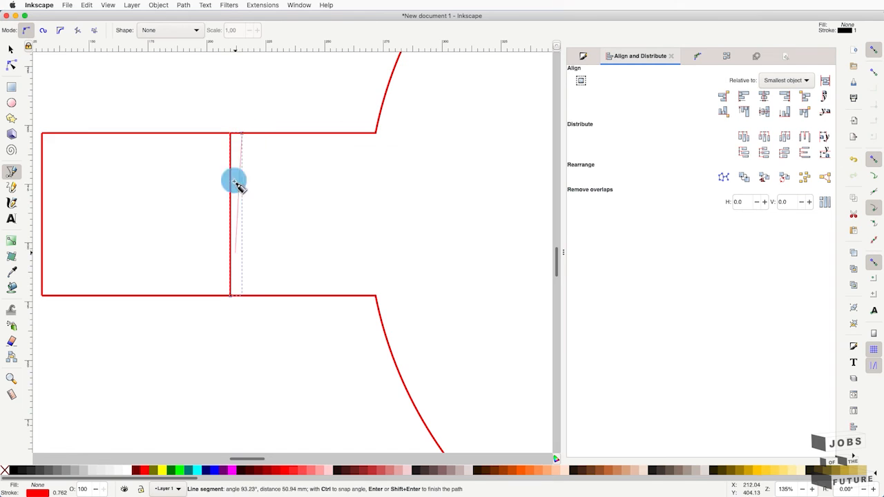
click(242, 296)
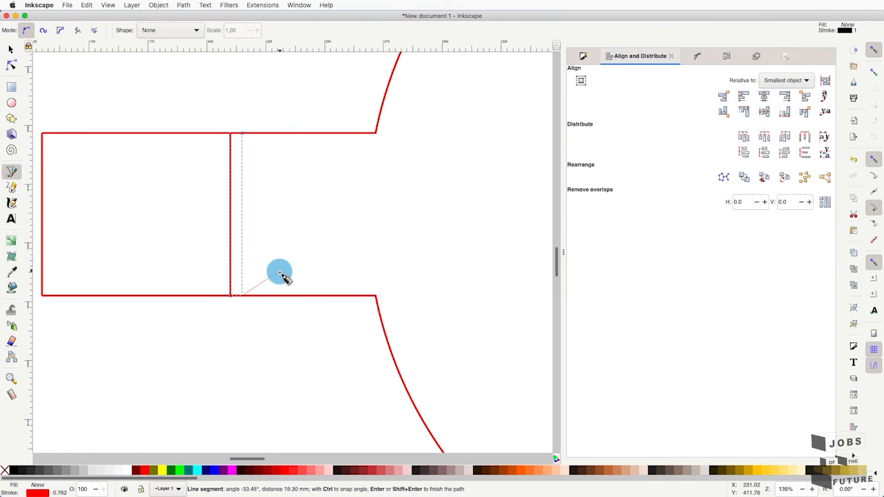
right_click(280, 274)
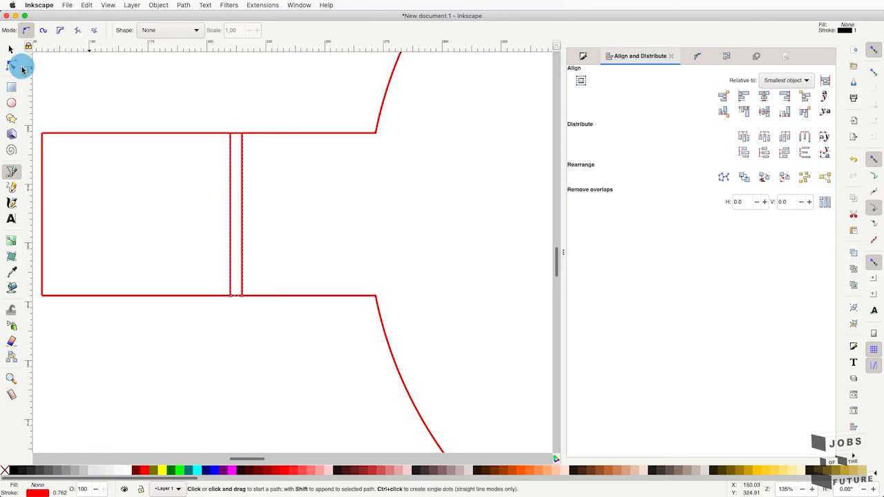
Step: Try recolouring the two lines across the left arm with a flat stroke of RGB 51, 172, 144
click(8, 51)
drag(300, 191, 193, 239)
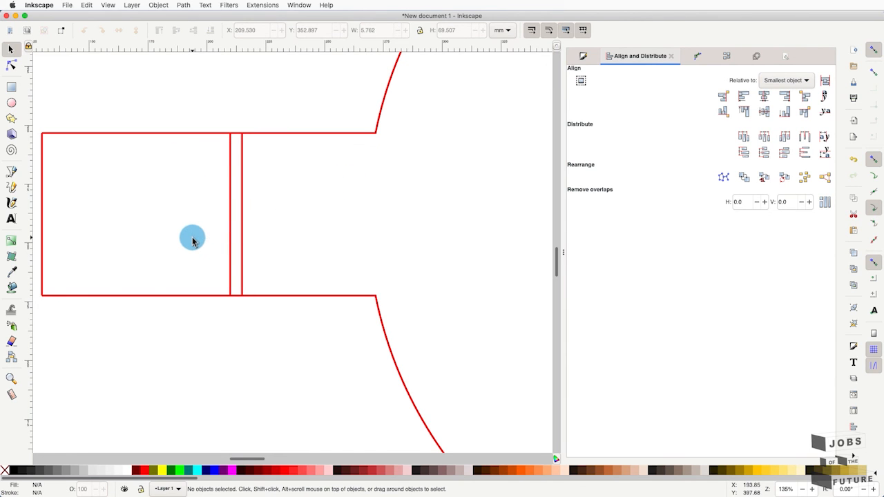
click(229, 214)
shift+click(243, 214)
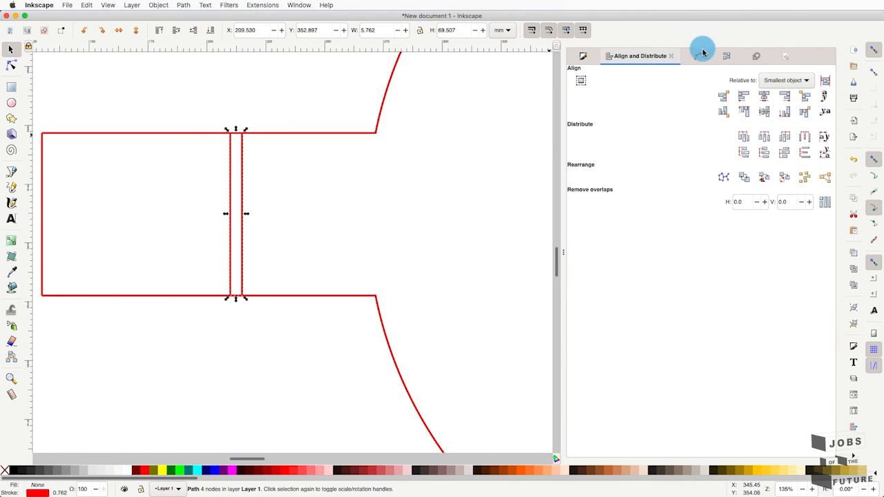
click(584, 58)
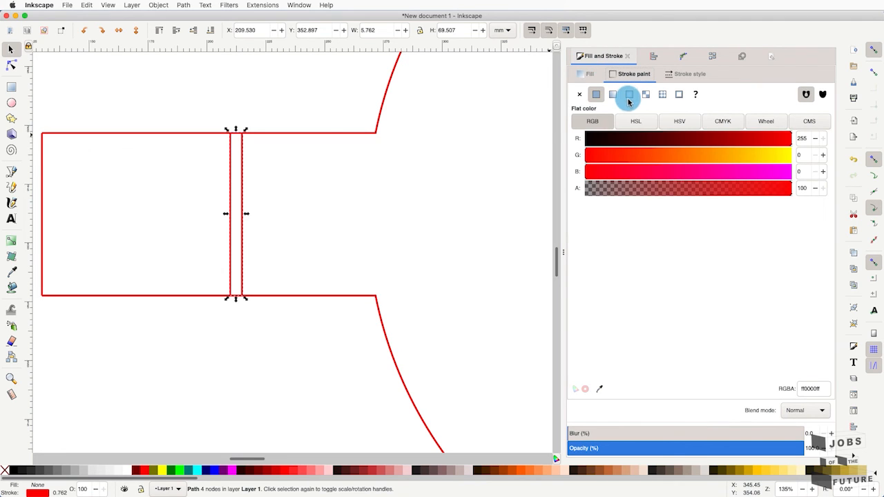
click(787, 171)
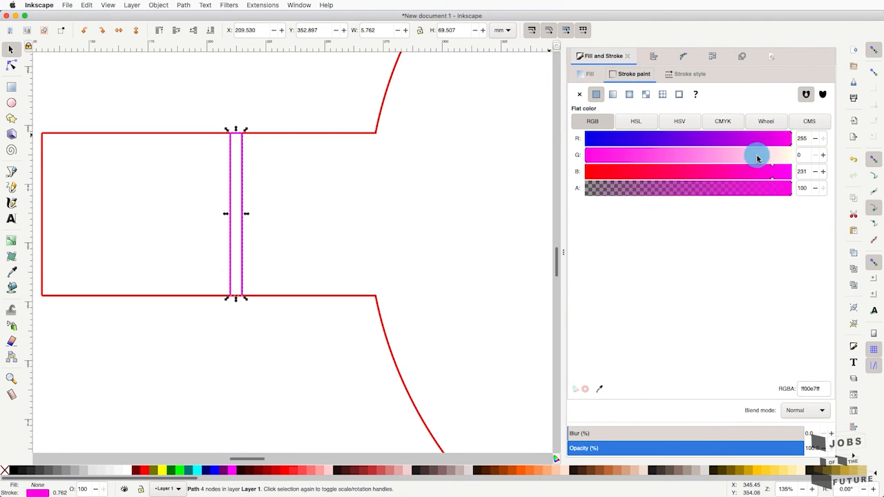
drag(757, 158, 702, 170)
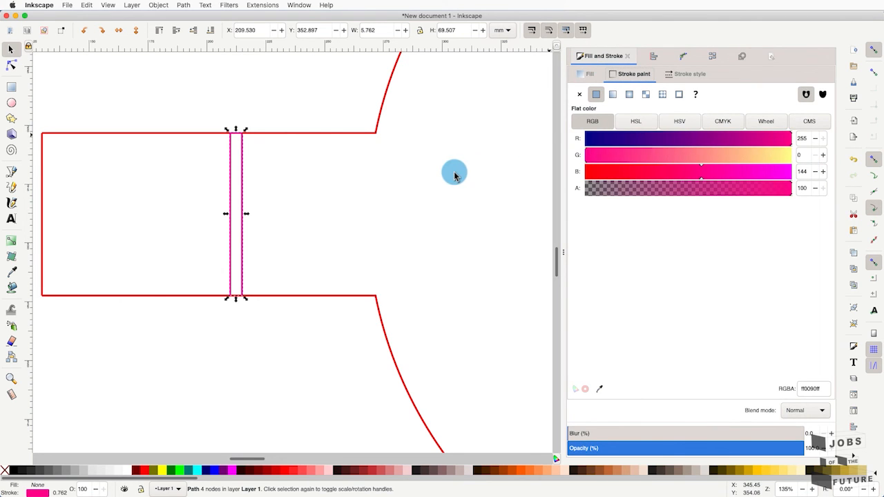
click(725, 155)
click(627, 139)
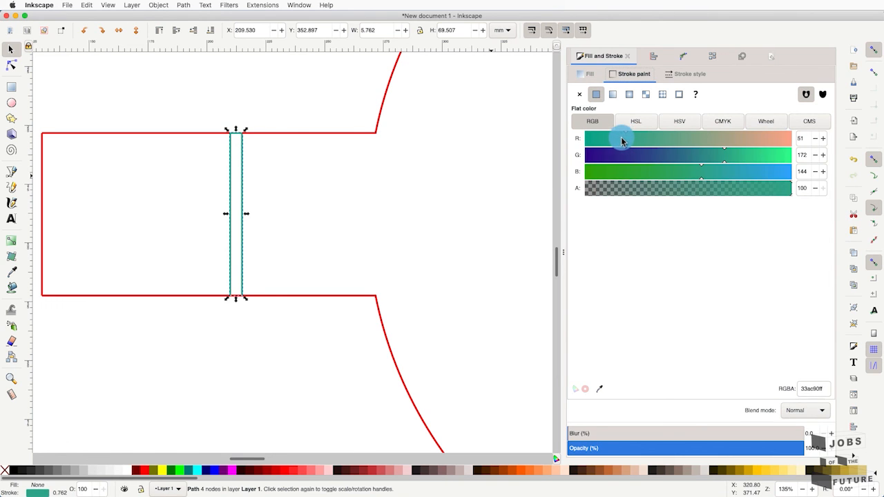
click(359, 169)
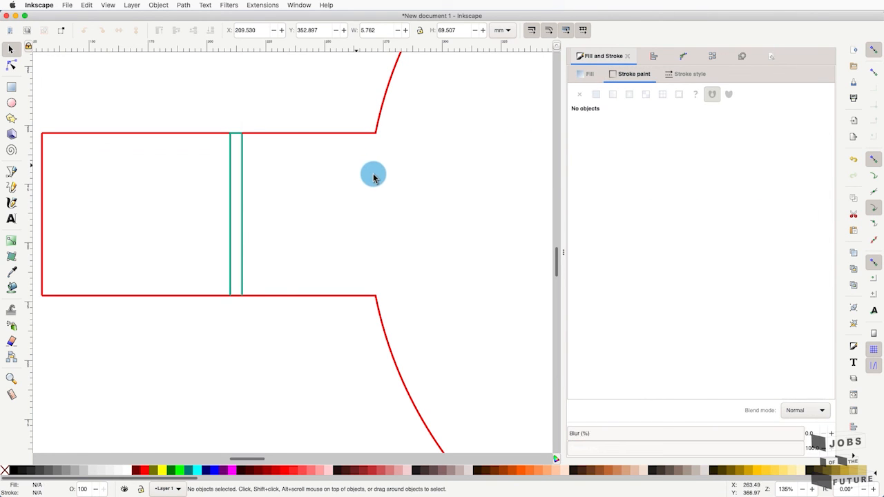
Step: Undo the stroke colour changes and both lines drawn across the left arm
click(236, 138)
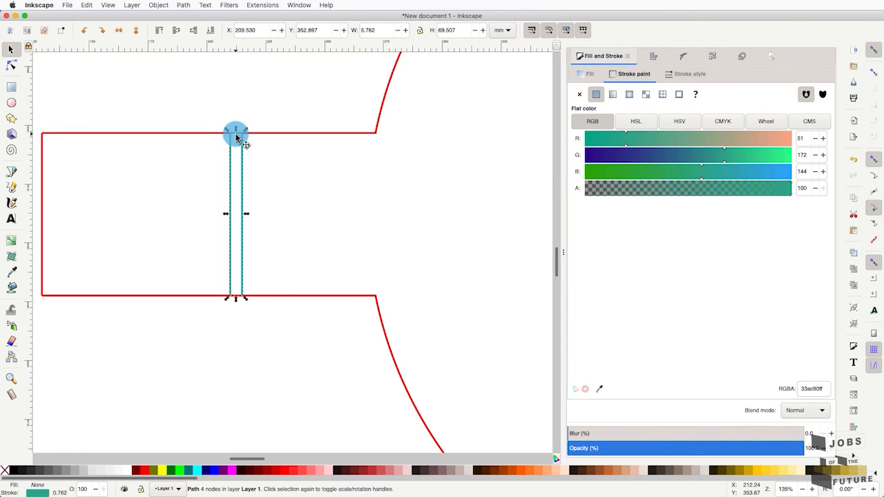
key(ctrl+z)
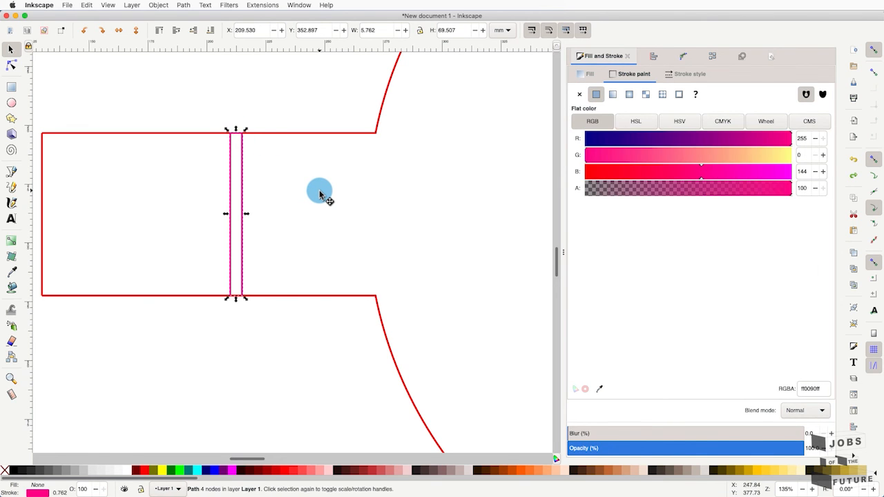
key(ctrl+z)
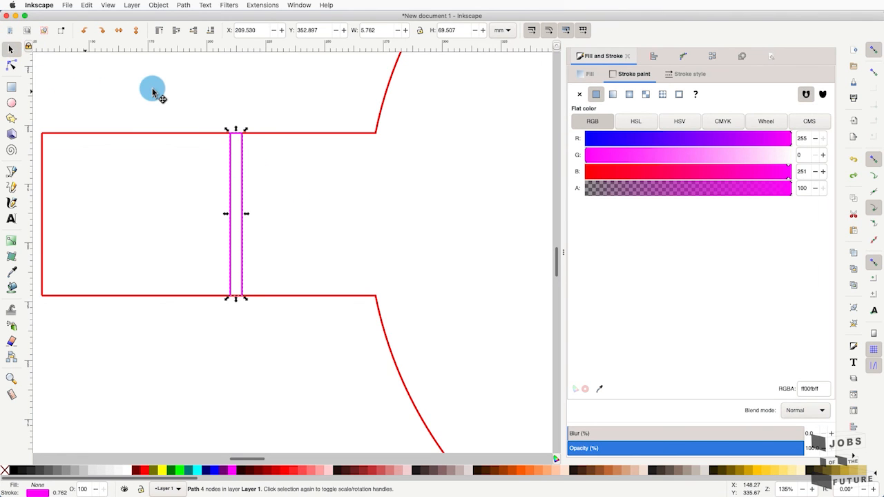
key(super+z)
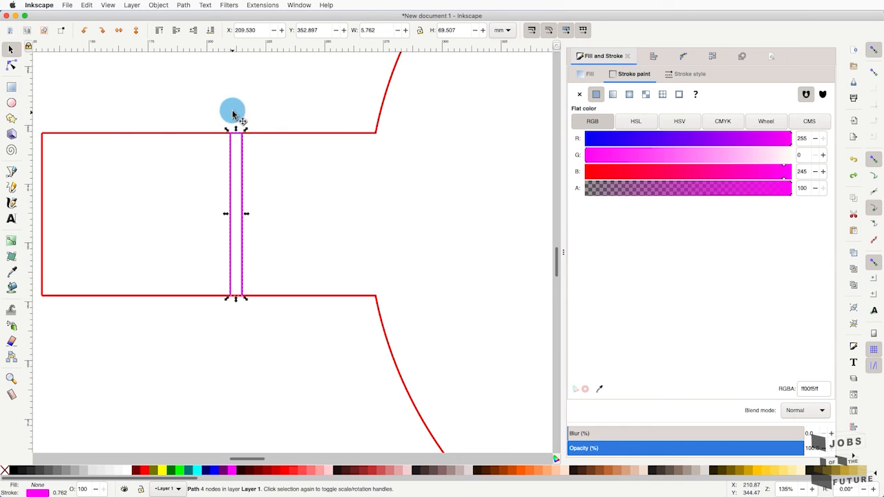
key(super+z)
key(super+z)
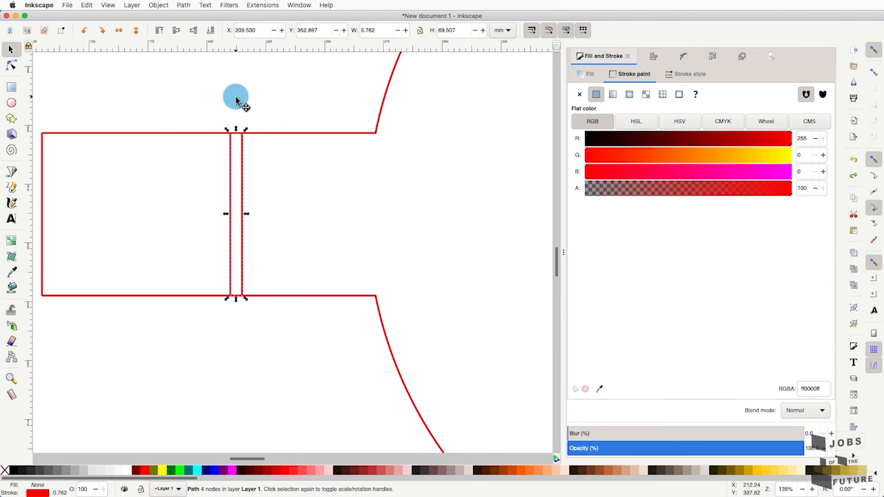
key(super+z)
key(super+z)
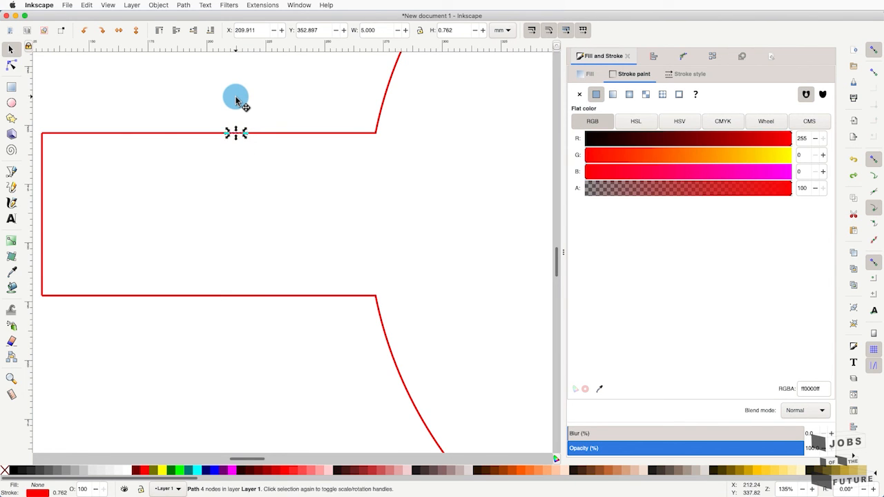
Step: With nothing selected, draw a separate vertical line joining the upper and lower 80 mm cuts of the left arm
click(162, 88)
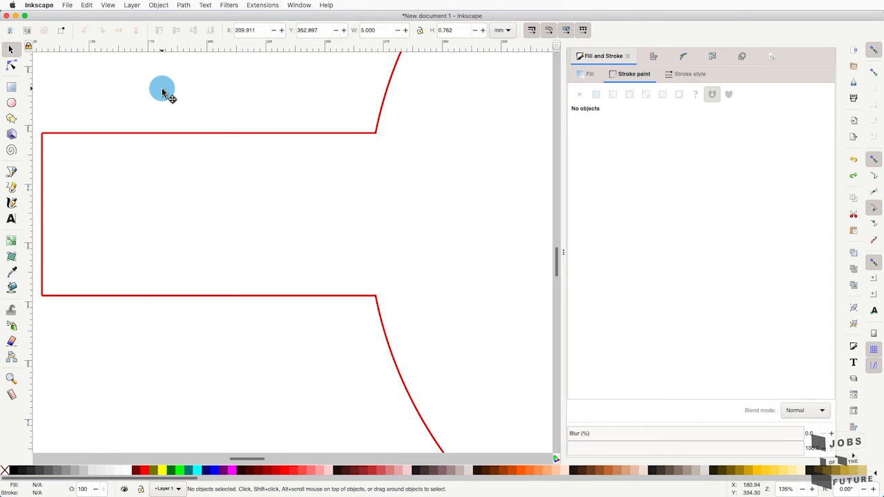
click(16, 173)
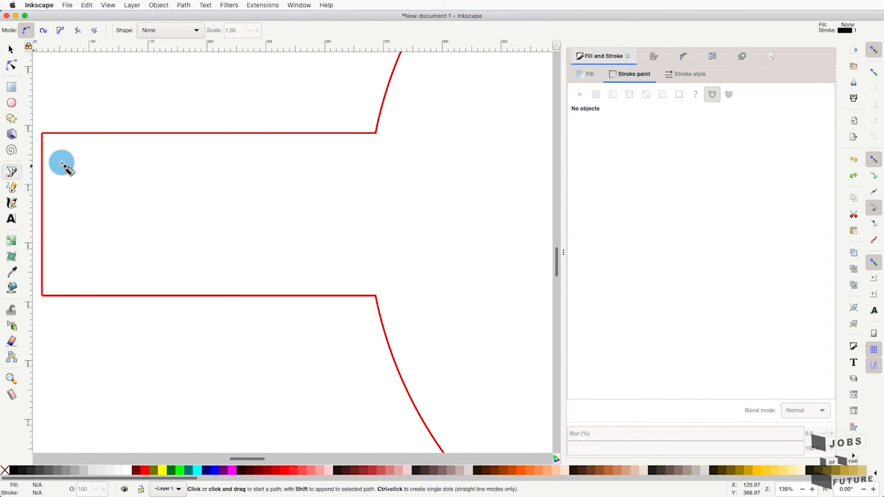
click(230, 134)
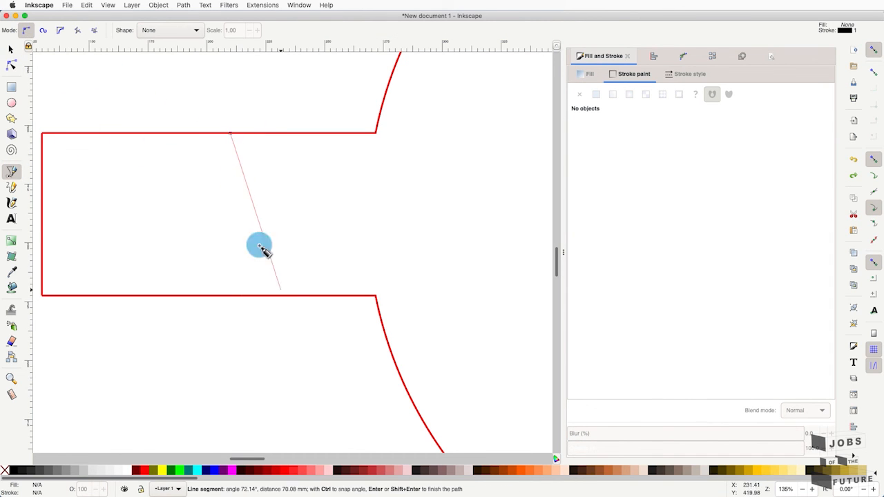
click(230, 295)
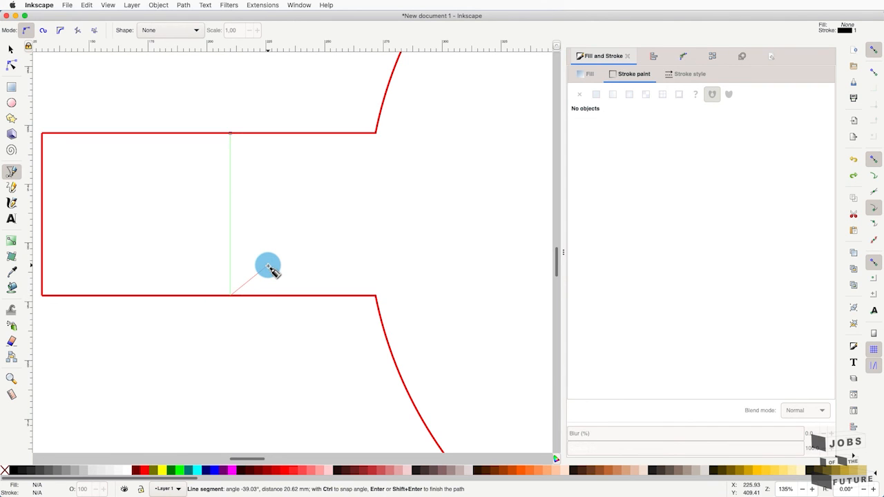
key(Return)
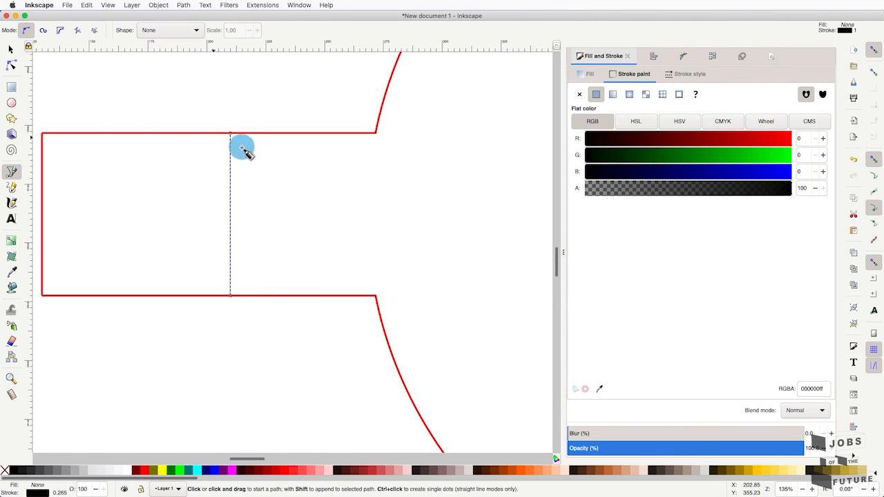
click(7, 51)
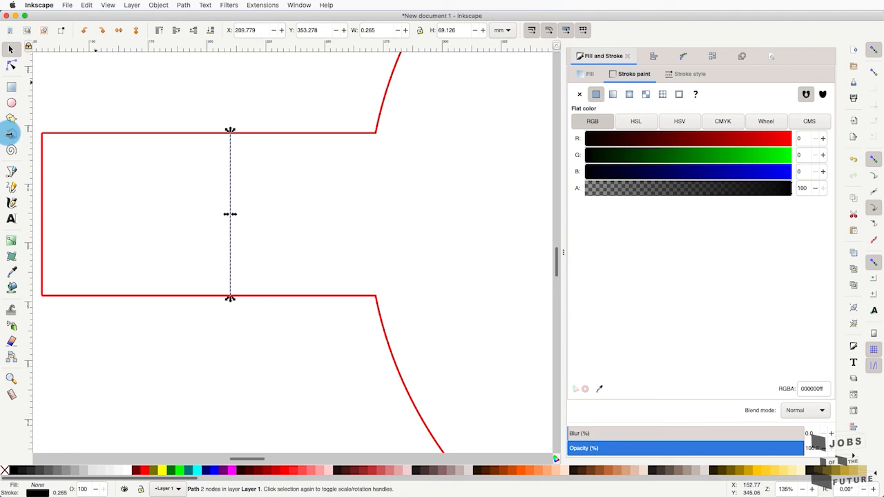
Step: Draw a second separate vertical line joining the left arm's upper and lower 85 mm cuts, leaving it deselected
click(11, 173)
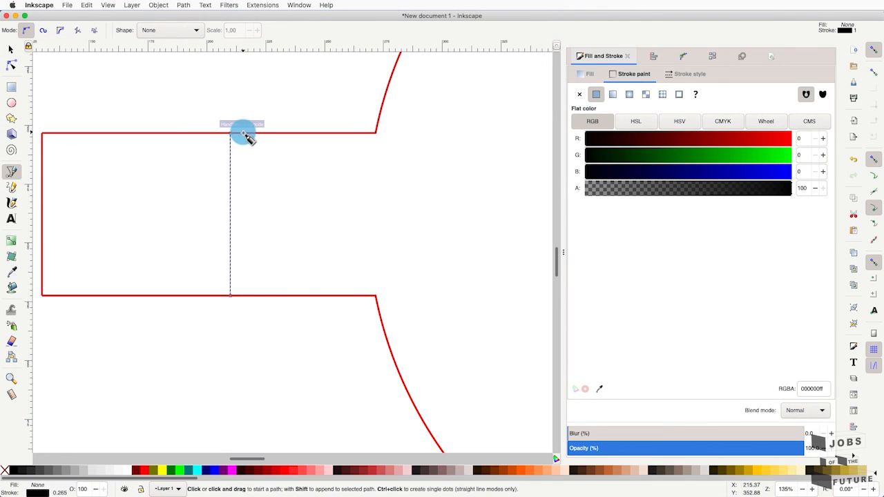
click(242, 133)
click(242, 296)
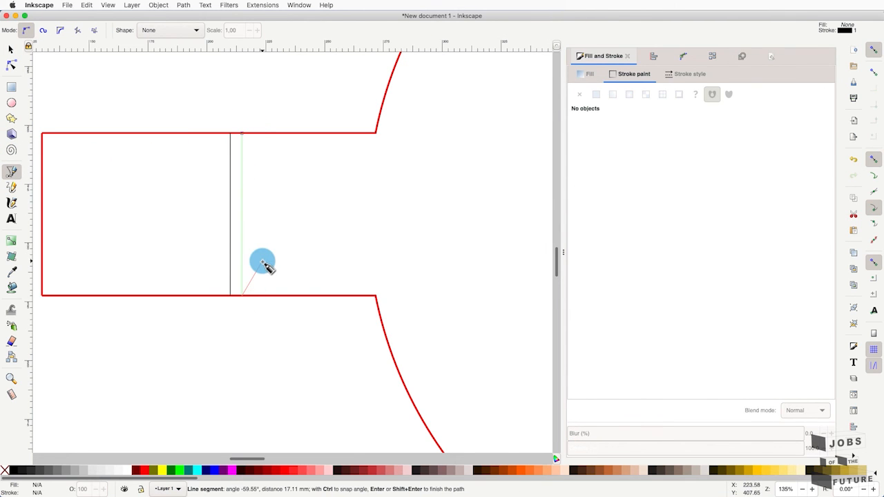
key(Return)
key(Escape)
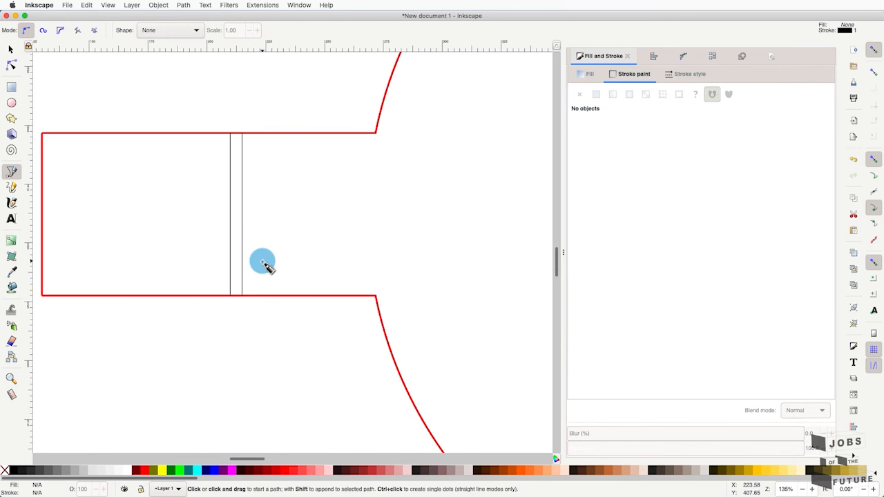
Step: Collapse the docked dialogs and fit the whole drawing in the view to check the lines on both arms
scroll(362, 199, down, 2)
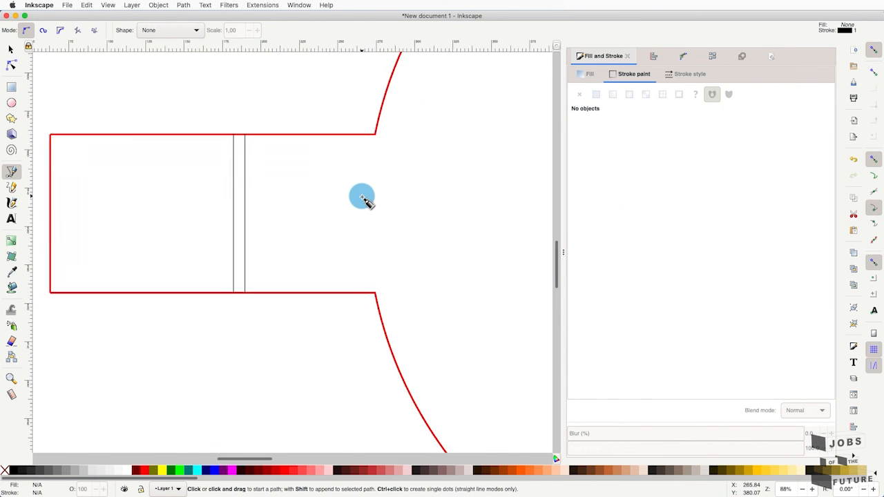
scroll(362, 199, down, 3)
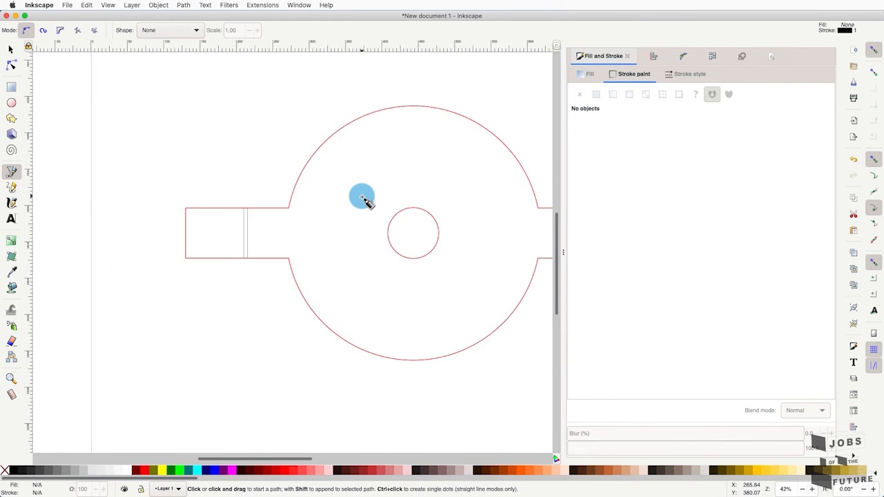
scroll(362, 198, right, 3)
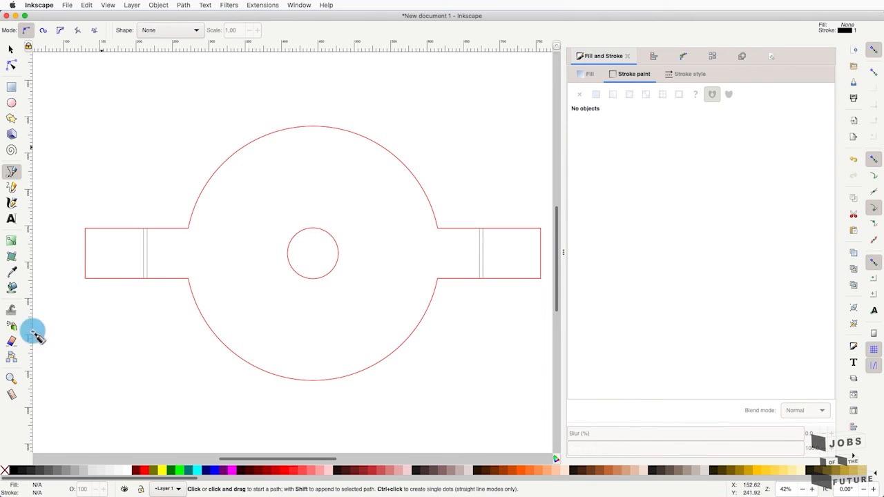
click(11, 379)
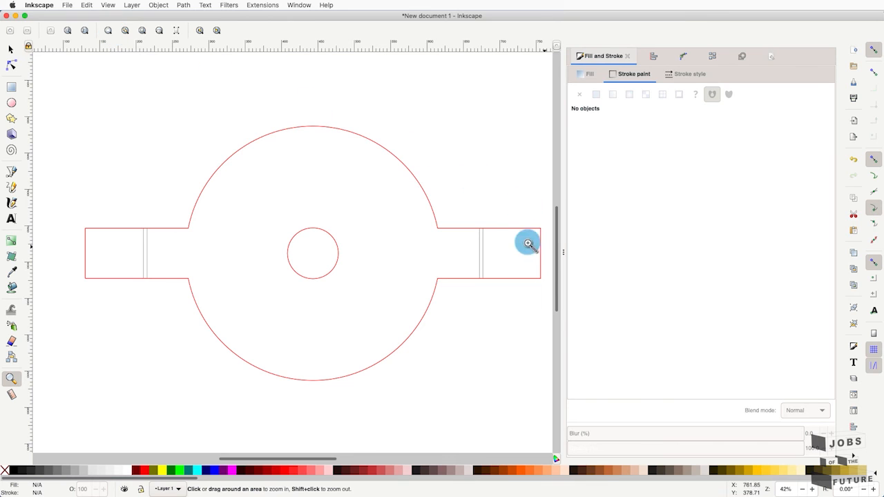
click(563, 252)
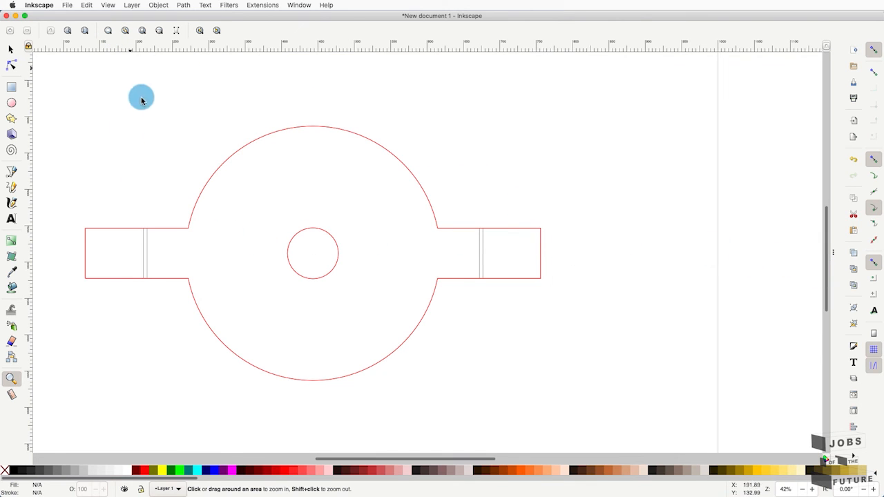
click(123, 32)
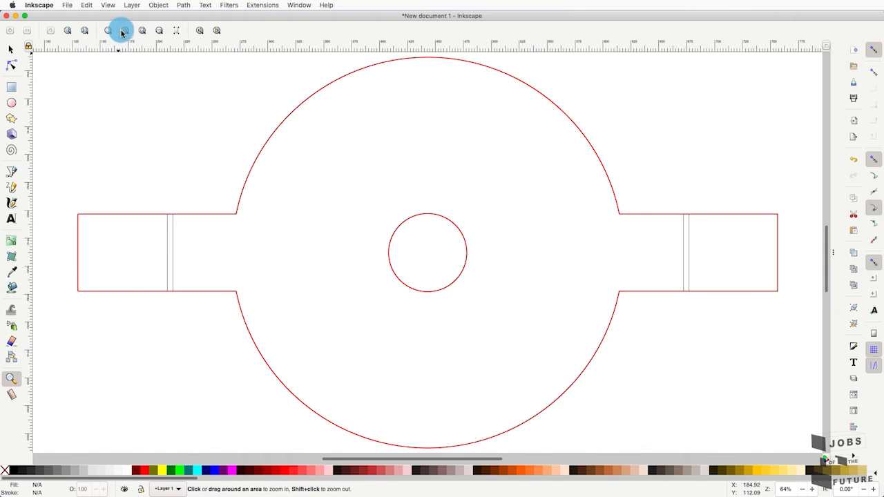